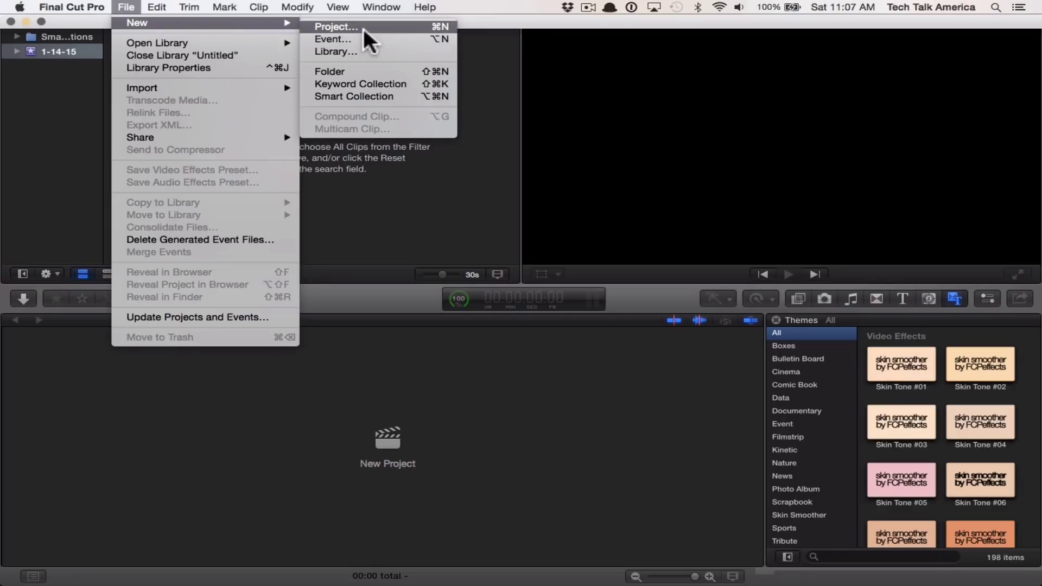
# Step: Create a new project named Demo in the 1-14-15 event and select it in the browser
pyautogui.click(363, 27)
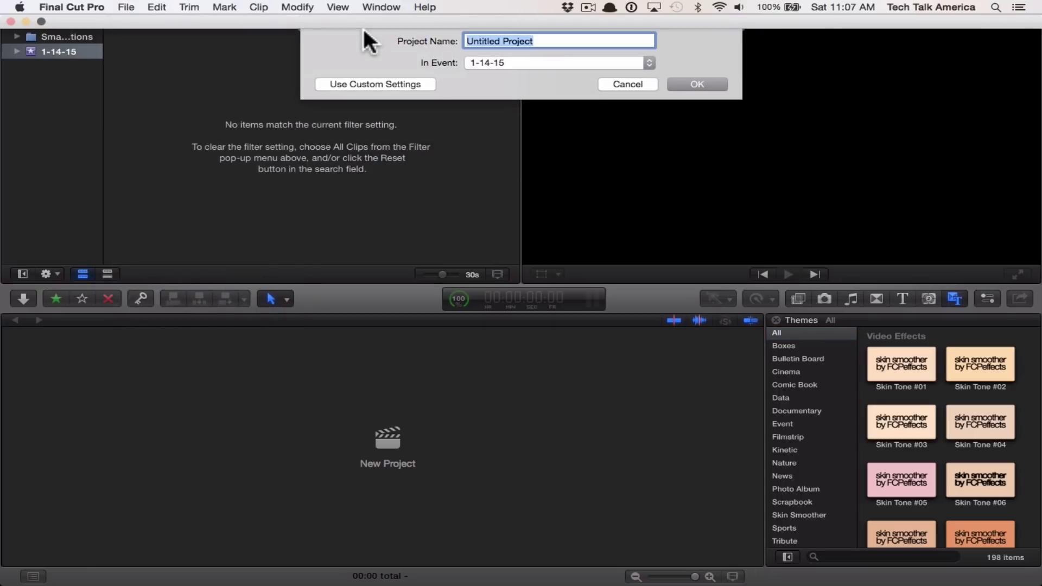
pyautogui.write('Demo')
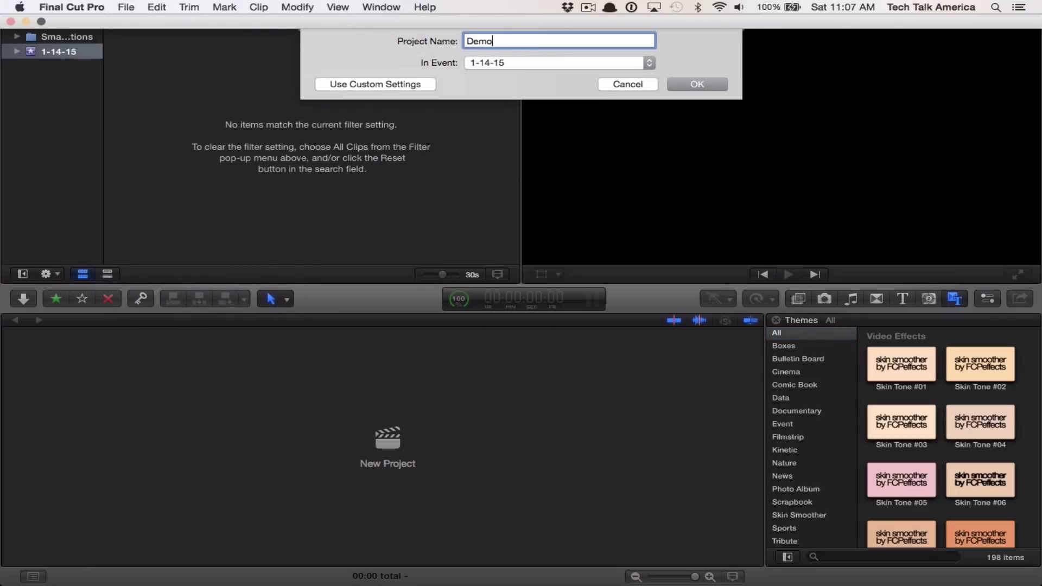
pyautogui.press('Return')
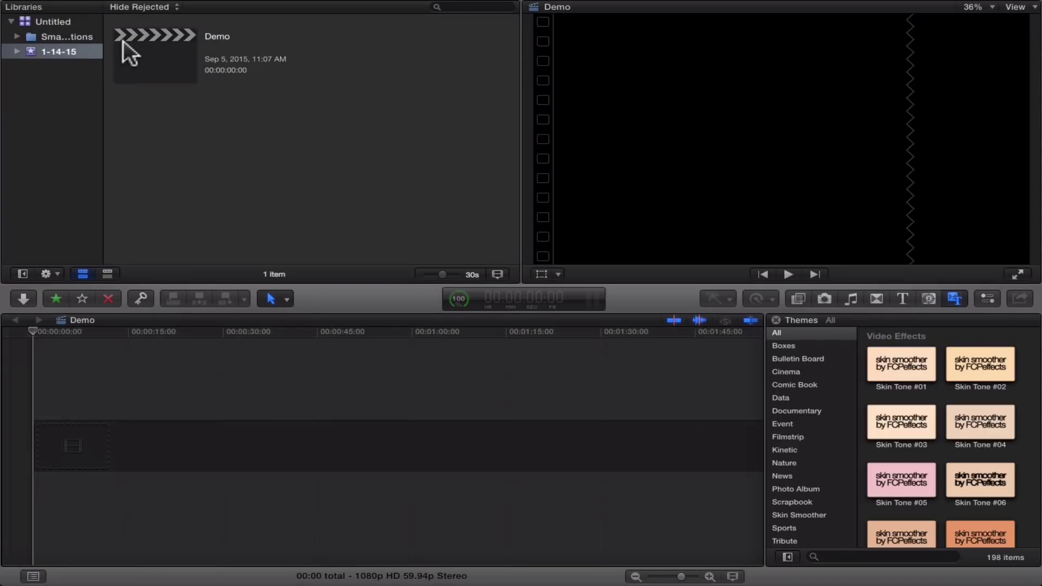
pyautogui.click(124, 43)
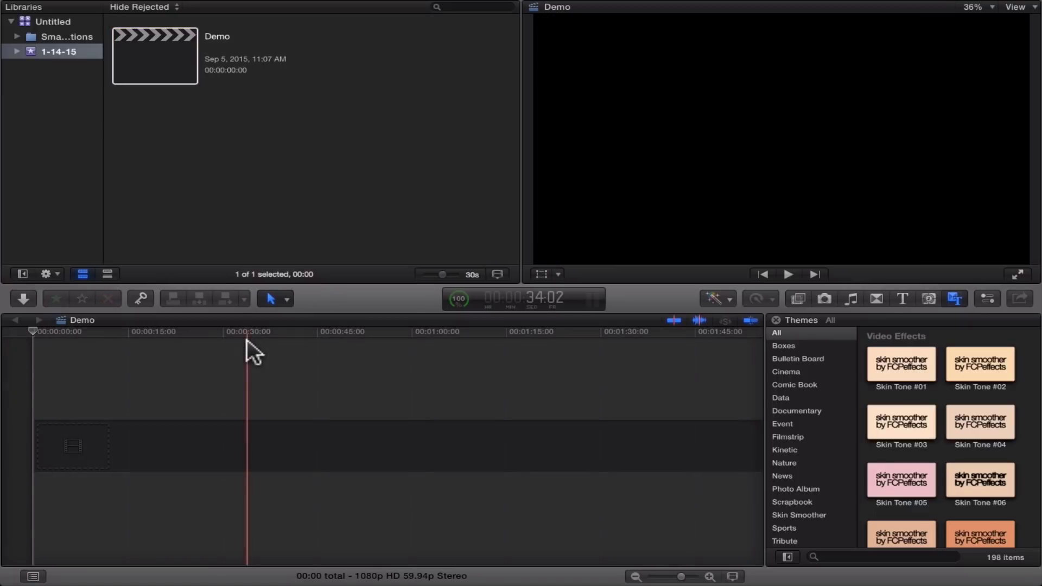
pyautogui.click(247, 340)
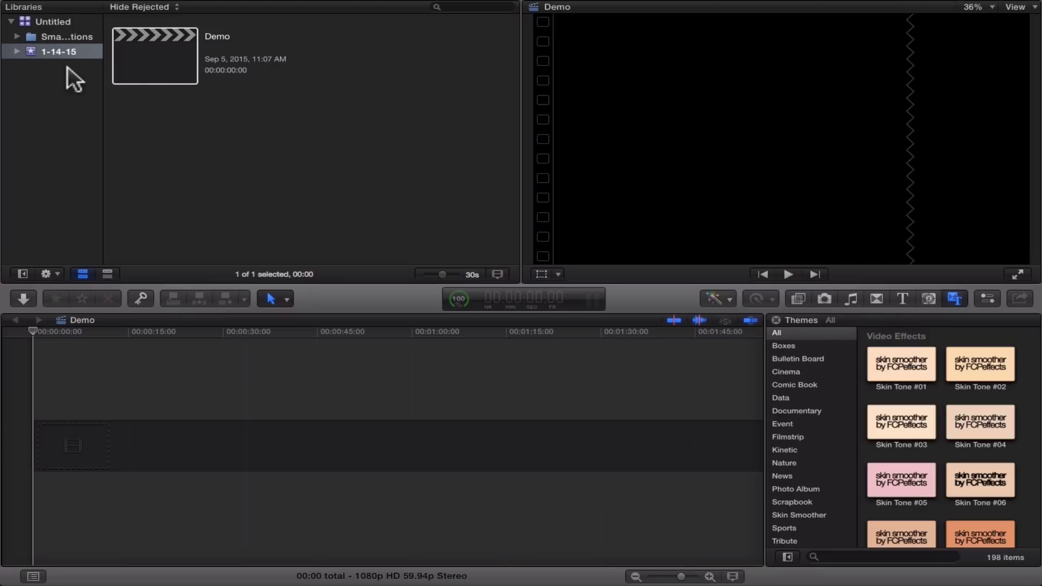
# Step: Take the editing window out of full screen so that the menu bar no longer covers it
pyautogui.moveTo(61, 2)
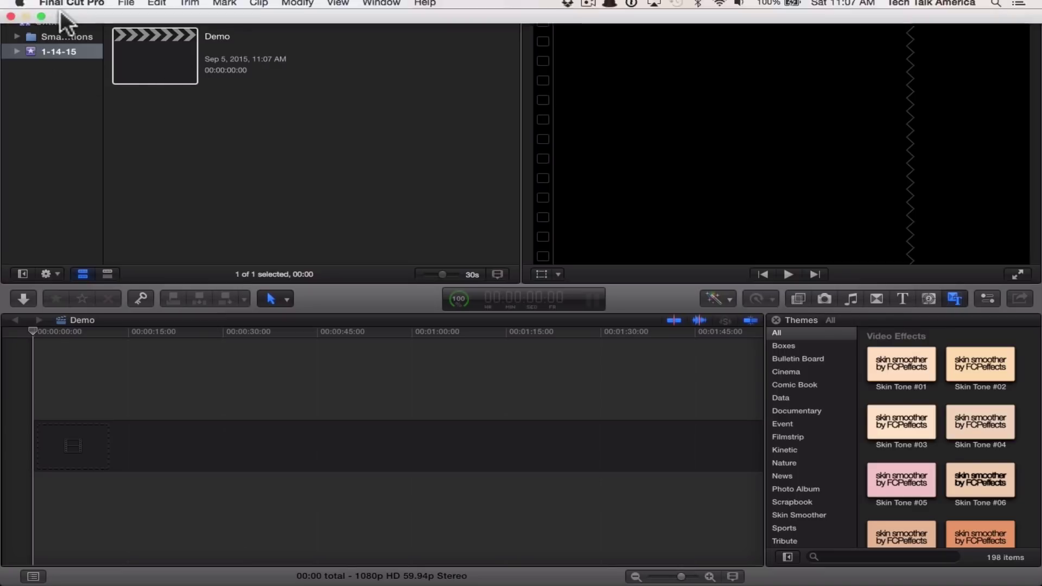
pyautogui.click(126, 7)
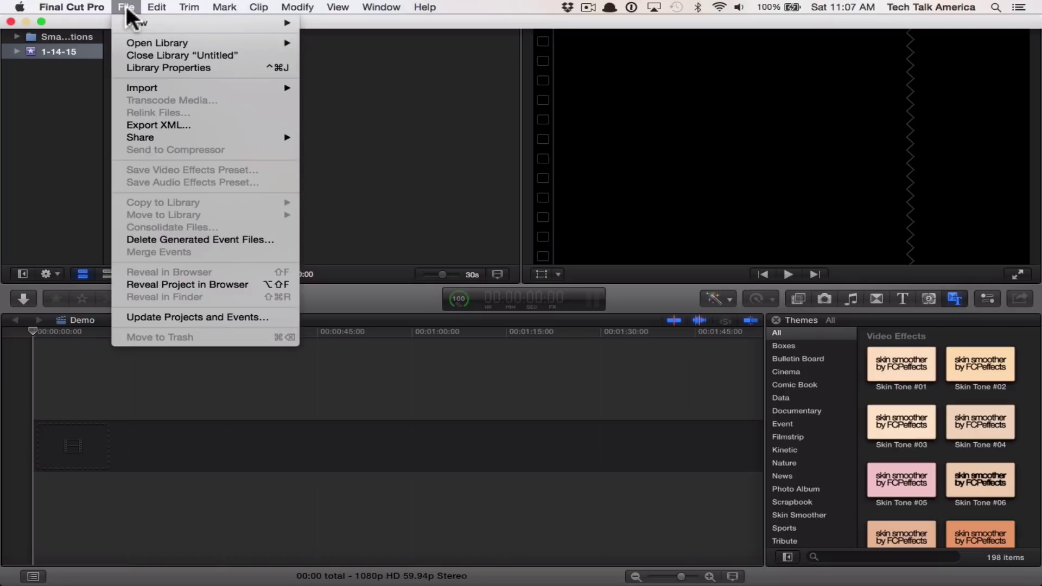
pyautogui.click(126, 7)
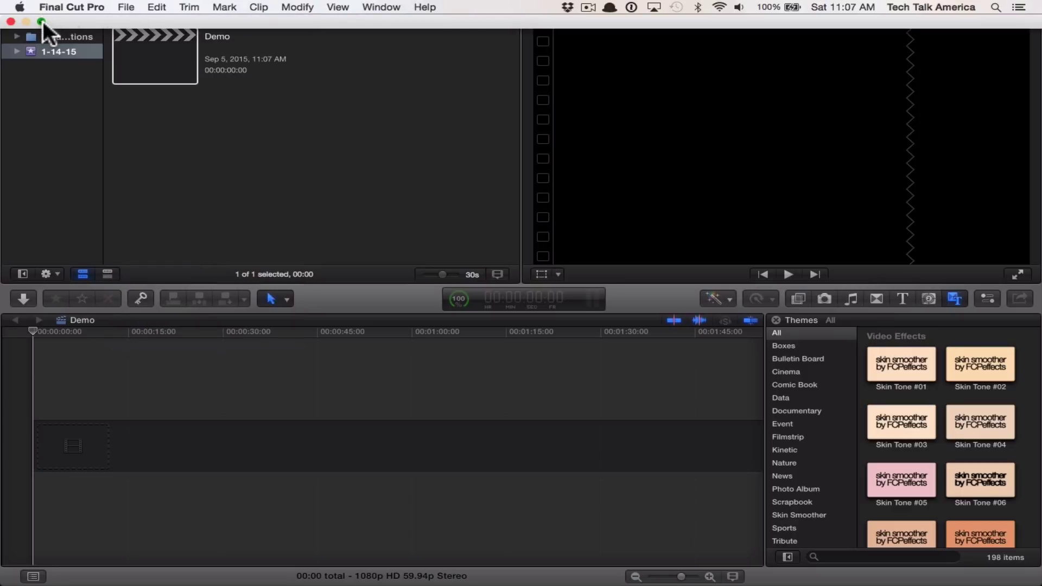
pyautogui.click(42, 21)
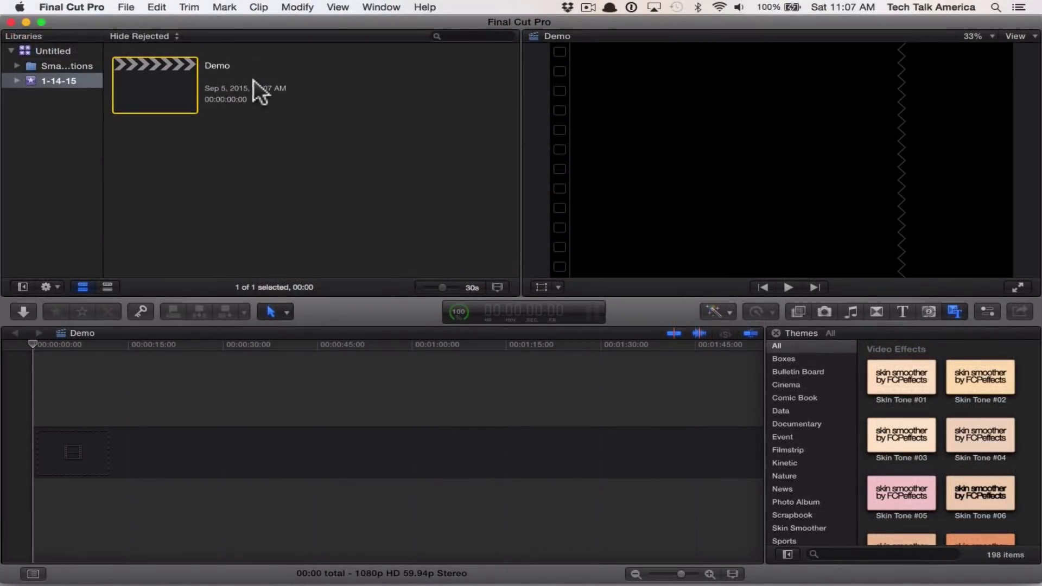
pyautogui.click(131, 8)
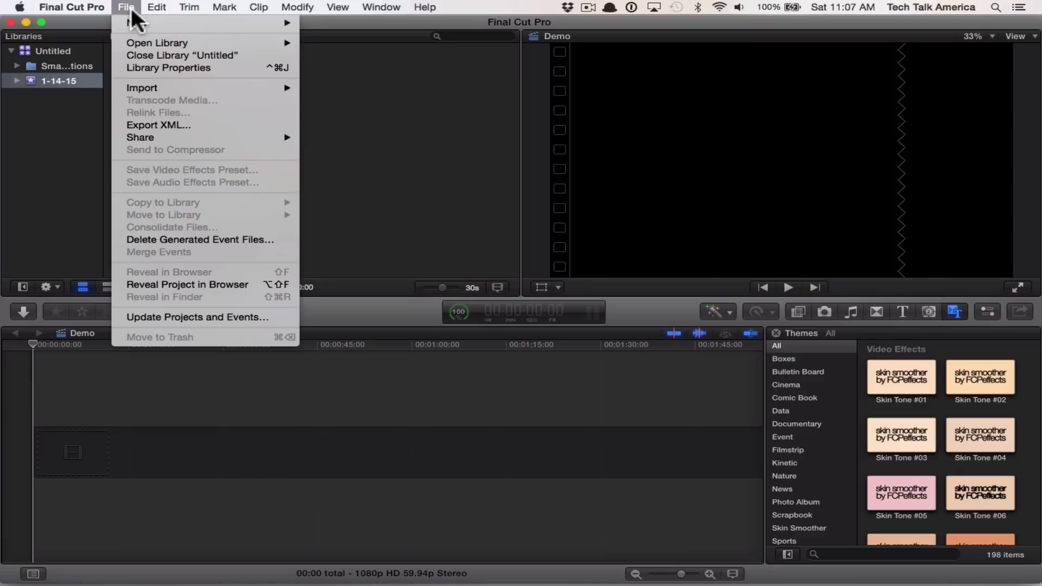
pyautogui.moveTo(146, 89)
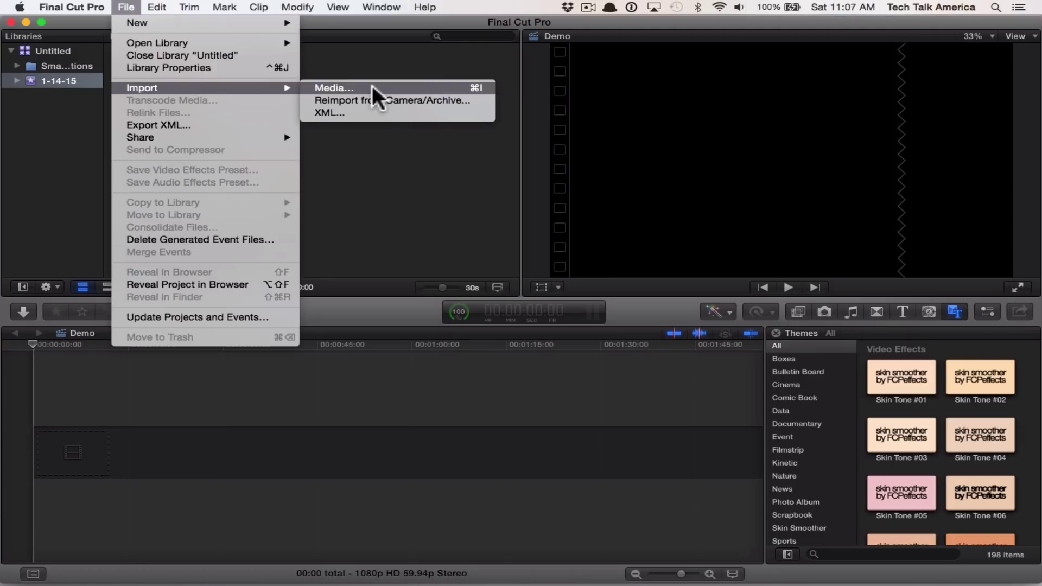
pyautogui.click(372, 58)
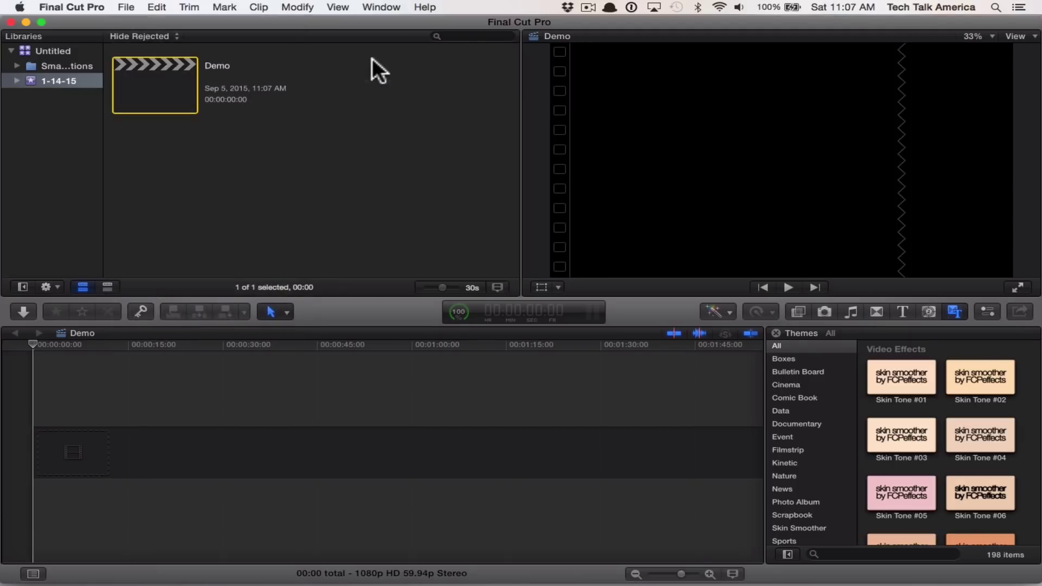
# Step: Switch to Finder and show the files tagged Demo Footage
pyautogui.click(304, 207)
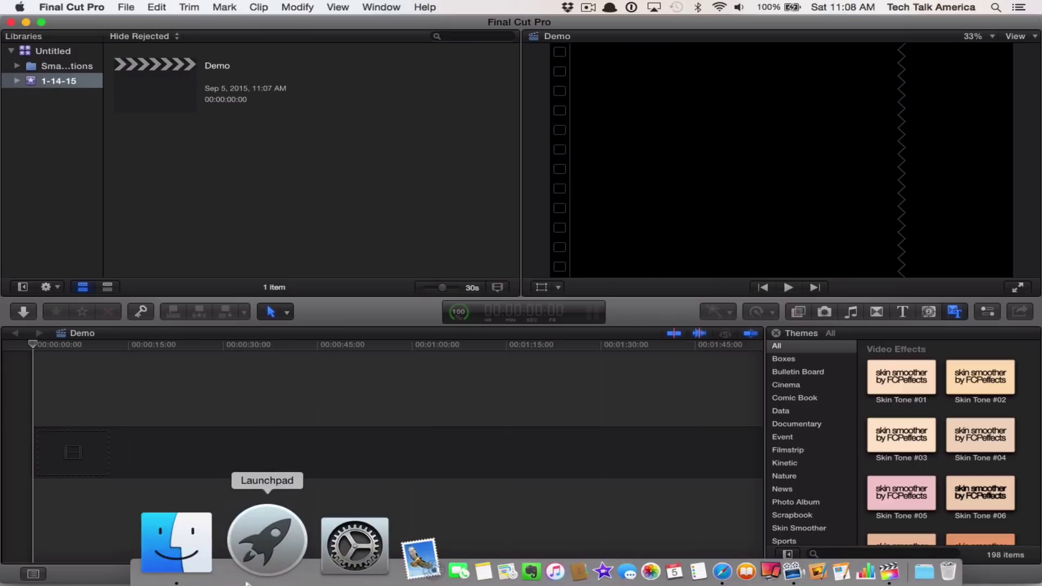
pyautogui.click(227, 570)
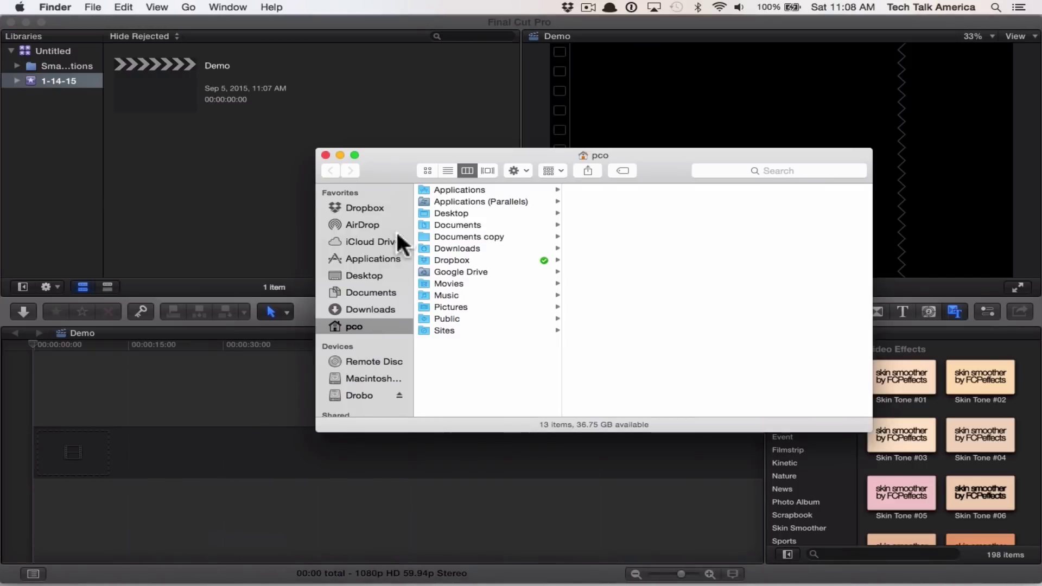
pyautogui.scroll(-5, 393, 393)
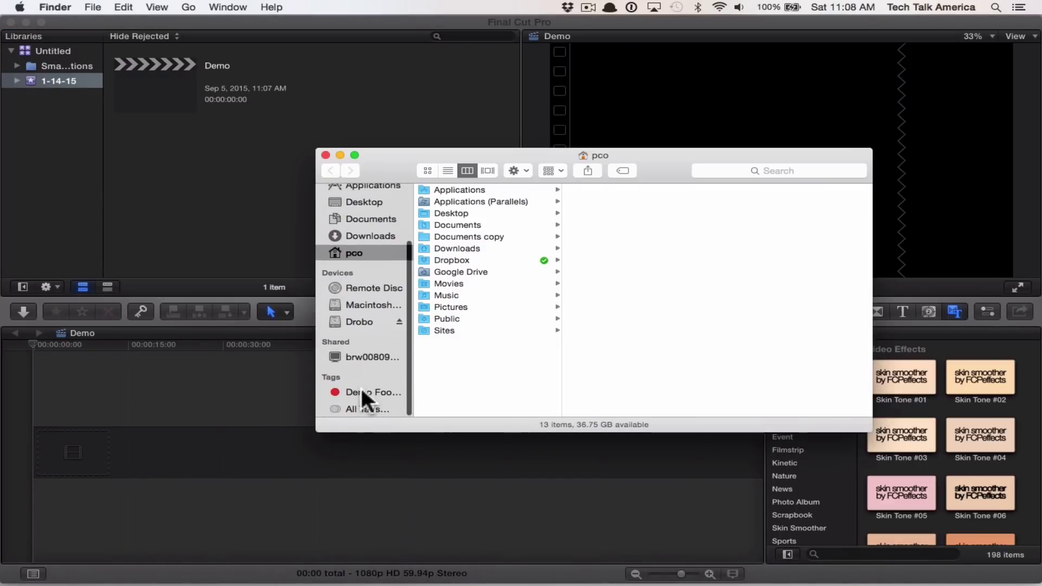
pyautogui.click(361, 389)
# Step: Import all six Demo Footage video clips from Finder into the 1-14-15 event
pyautogui.moveTo(470, 359); pyautogui.dragTo(831, 218)
pyautogui.moveTo(464, 216)
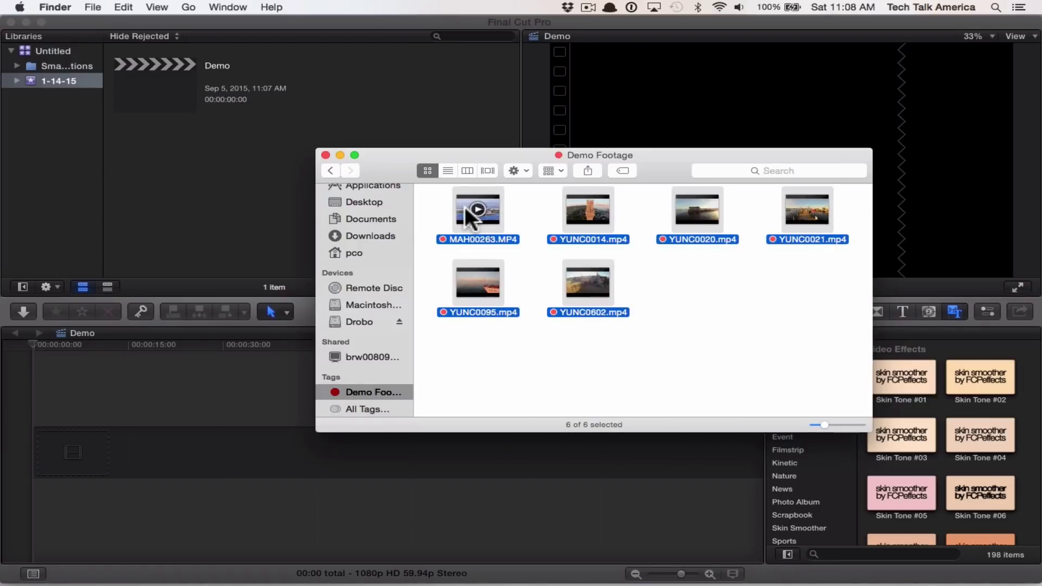
pyautogui.moveTo(466, 212); pyautogui.dragTo(182, 168)
pyautogui.click(187, 170)
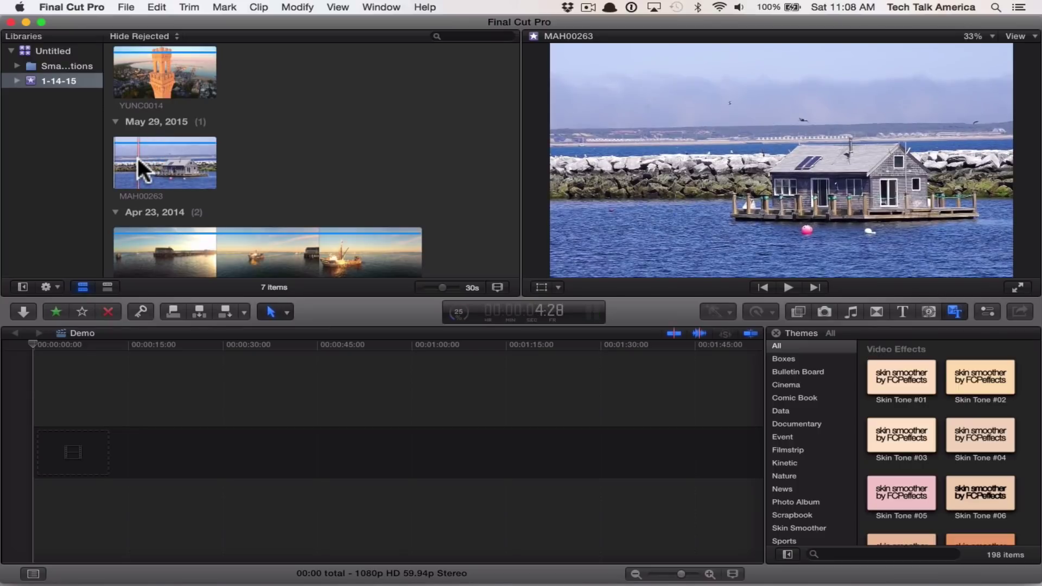
# Step: Preview part of the MAH00263 clip in the browser and stop playback
pyautogui.press('F10')
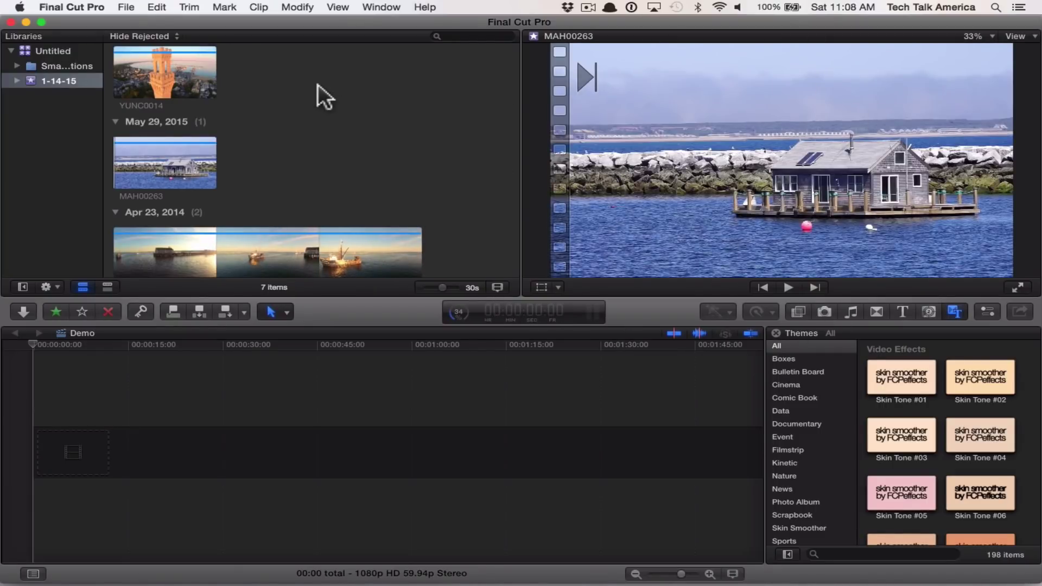
pyautogui.scroll(-3, 319, 84)
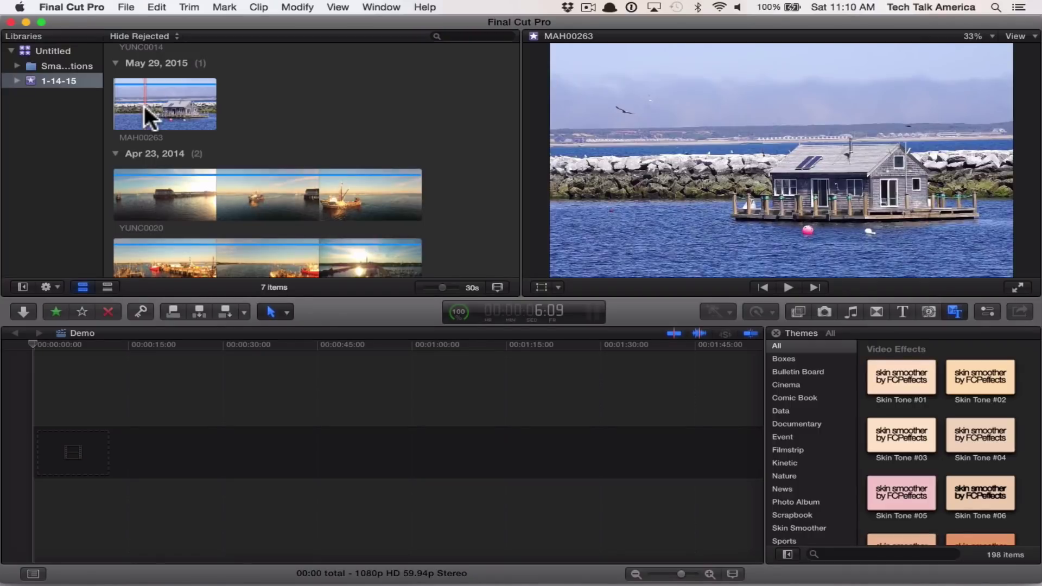
pyautogui.press('space')
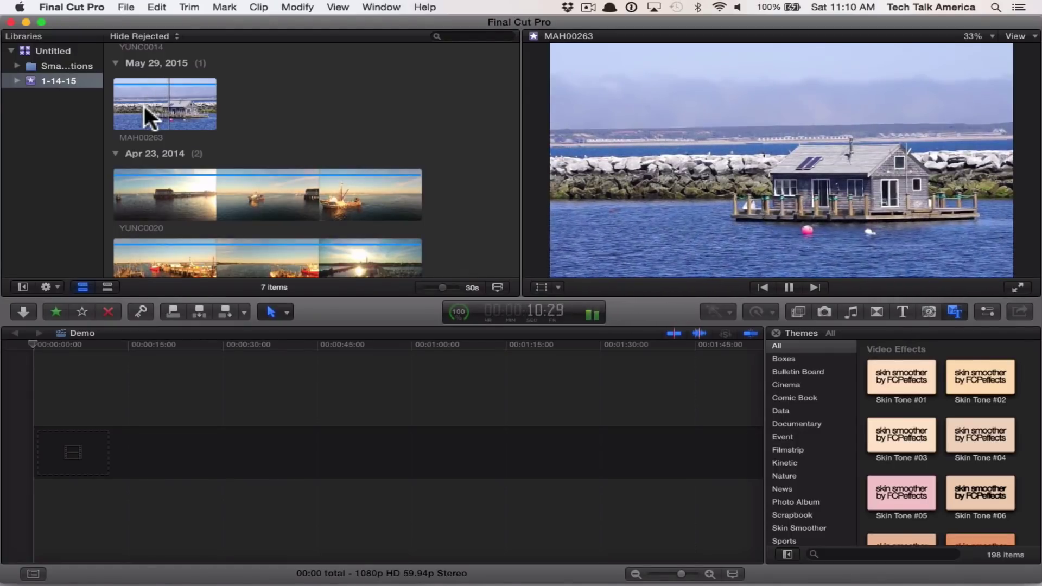
pyautogui.press('space')
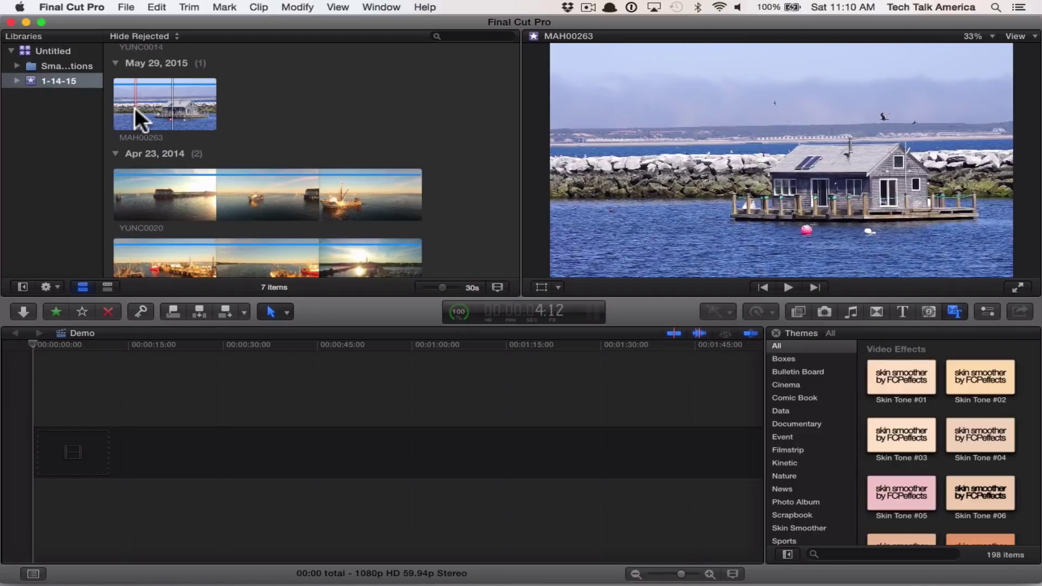
# Step: Mark a range in the MAH00263 browser clip, starting at 4:12 and ending at 7:07
pyautogui.click(134, 108)
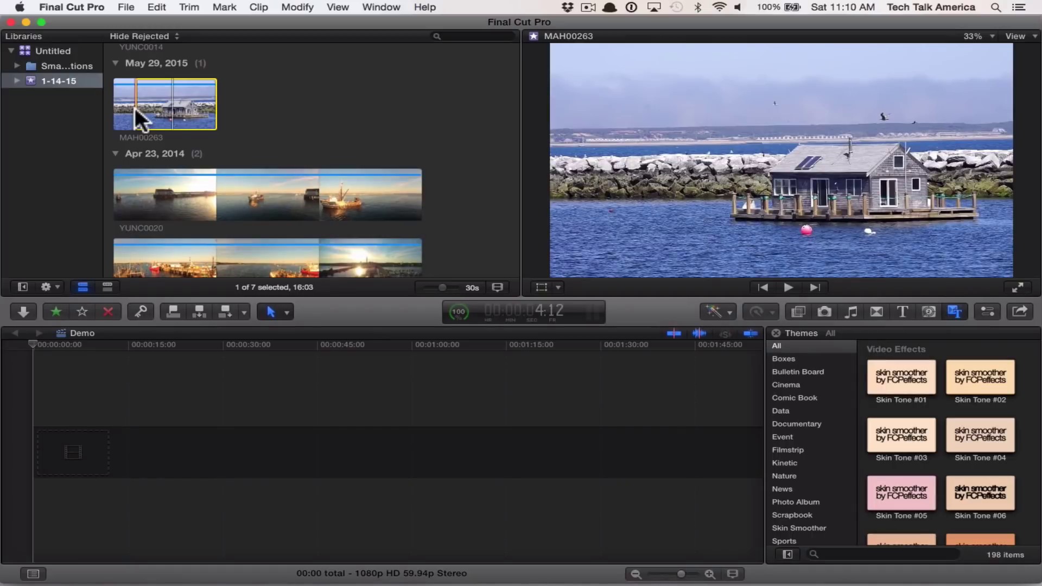
pyautogui.press('space')
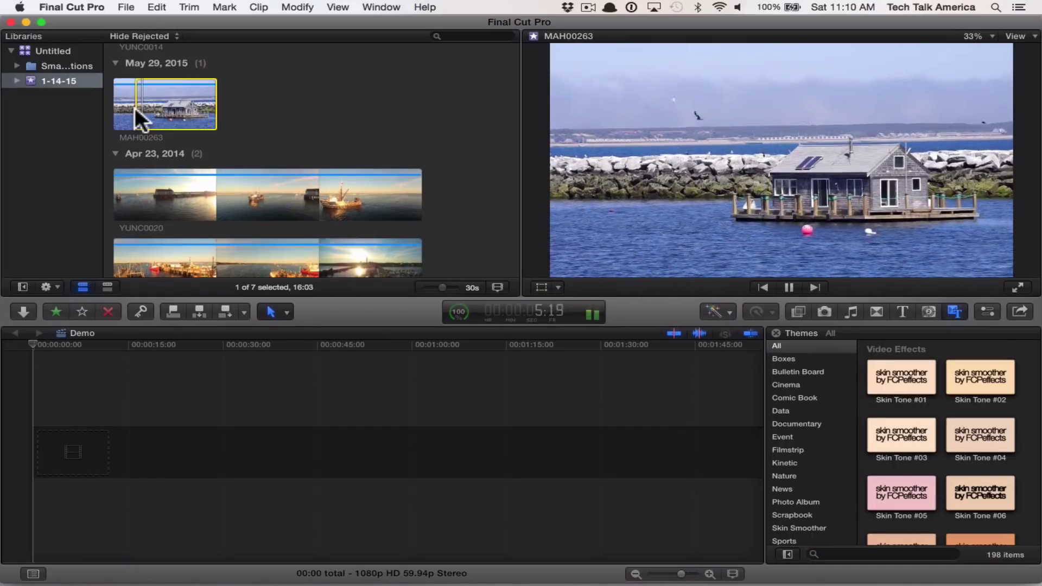
pyautogui.press('space')
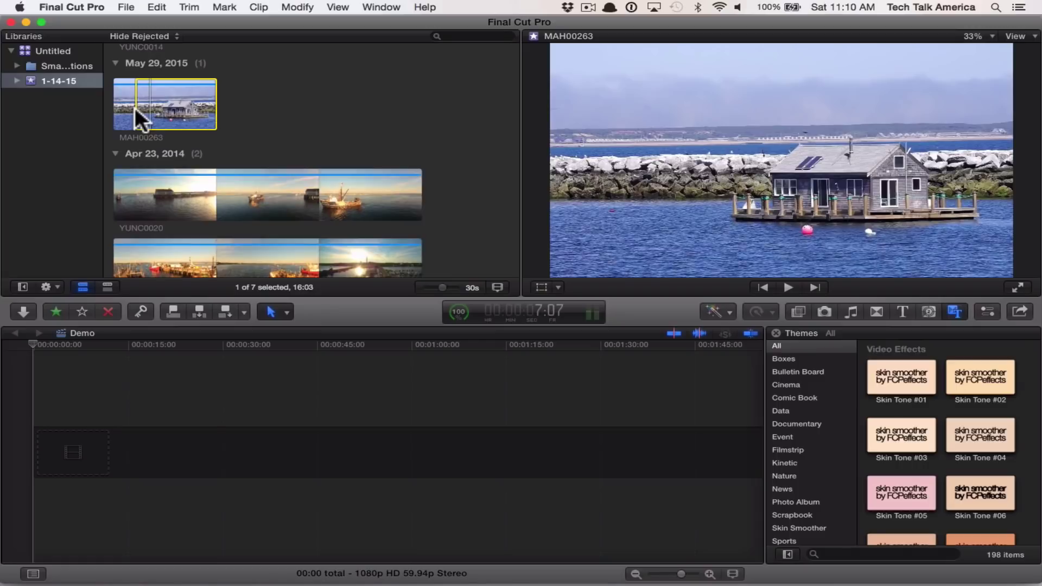
pyautogui.press('o')
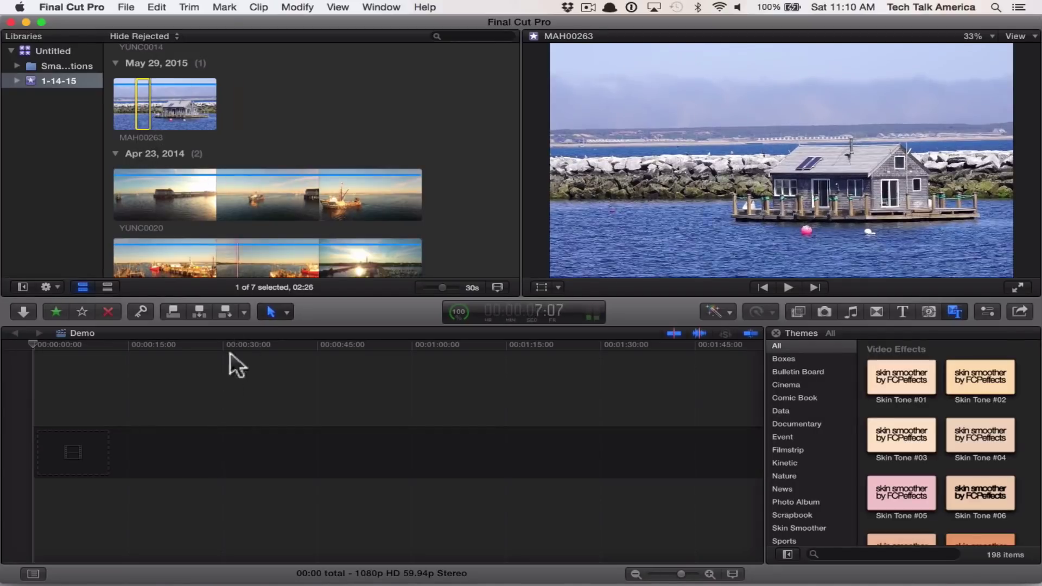
# Step: Append the marked range of MAH00263 to the empty Demo timeline
pyautogui.click(77, 440)
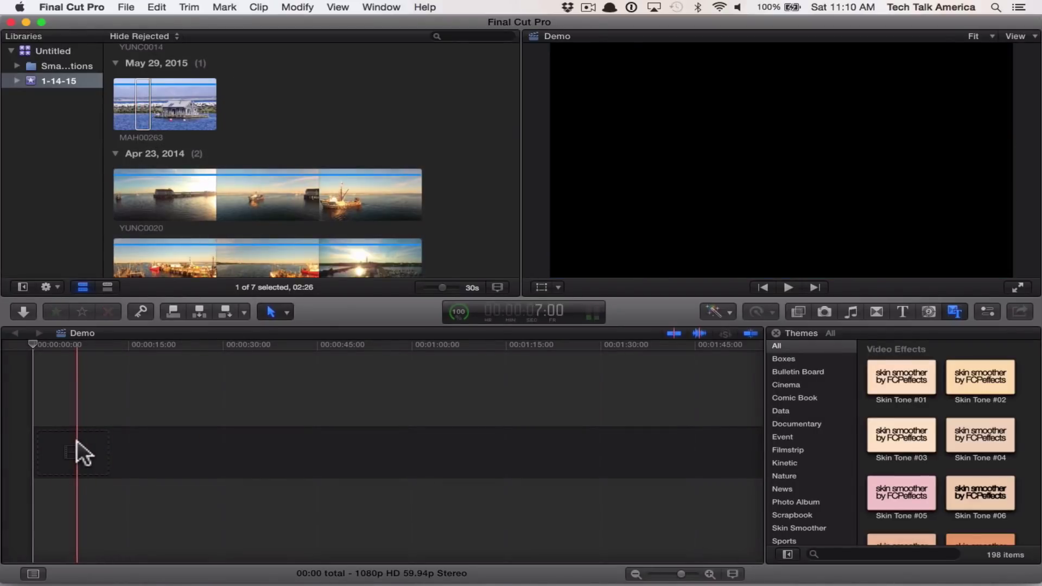
pyautogui.click(142, 92)
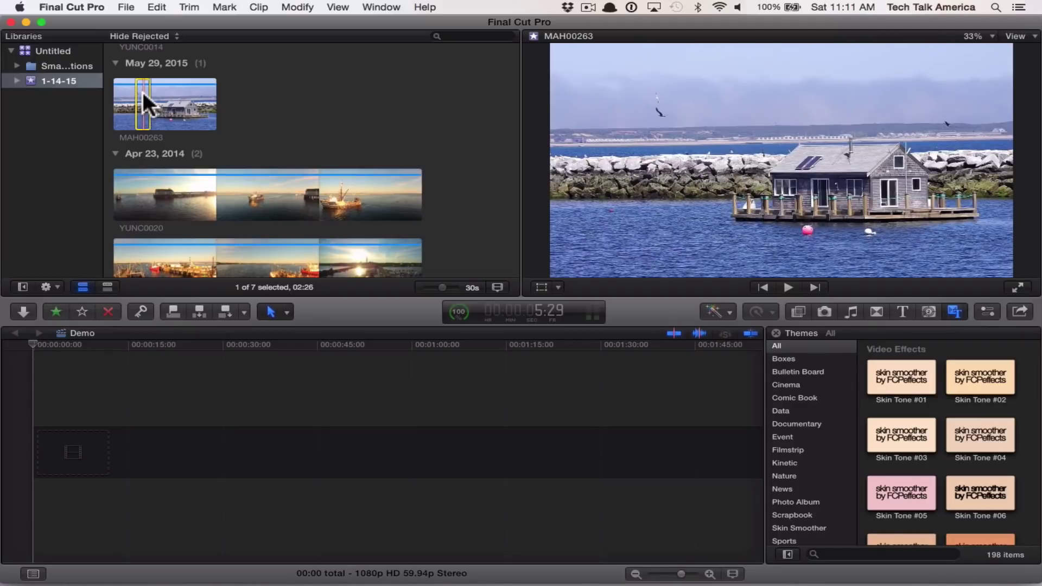
pyautogui.press('e')
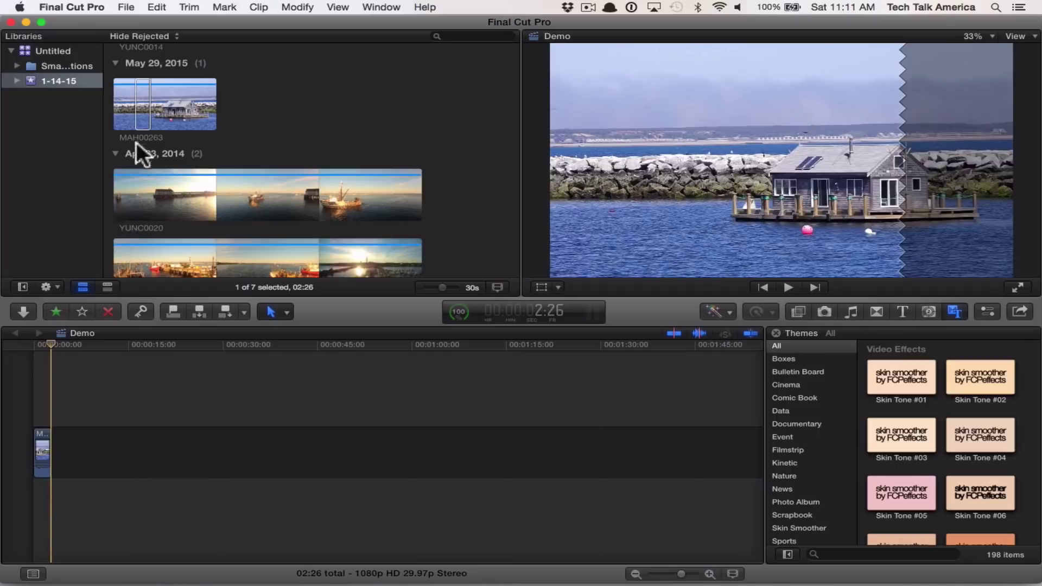
# Step: Insert the marked MAH00263 range into the Demo timeline at 1:03, splitting the existing clip
pyautogui.click(141, 112)
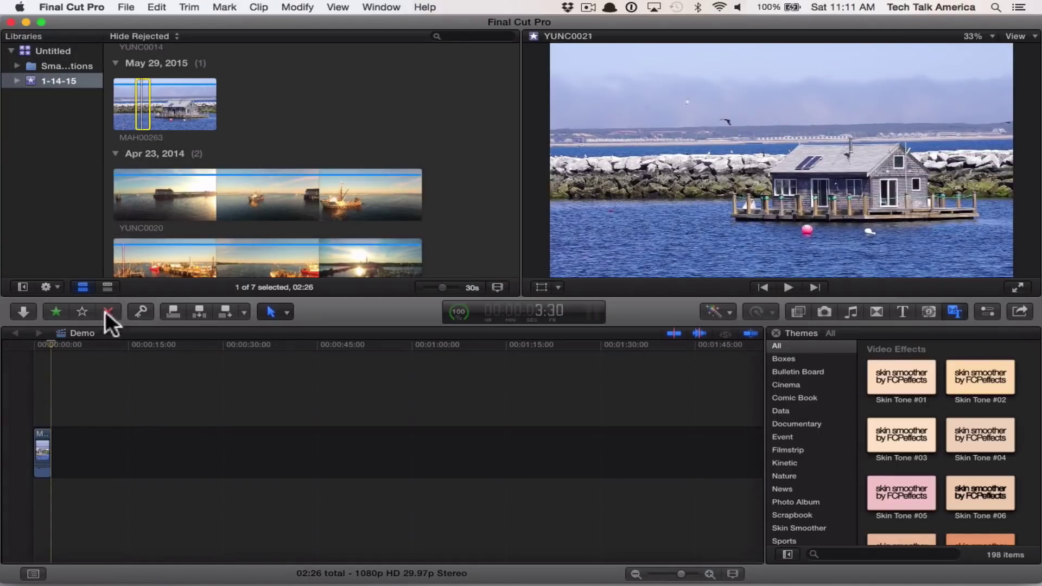
pyautogui.click(53, 392)
pyautogui.press('super+equal')
pyautogui.press('super+equal')
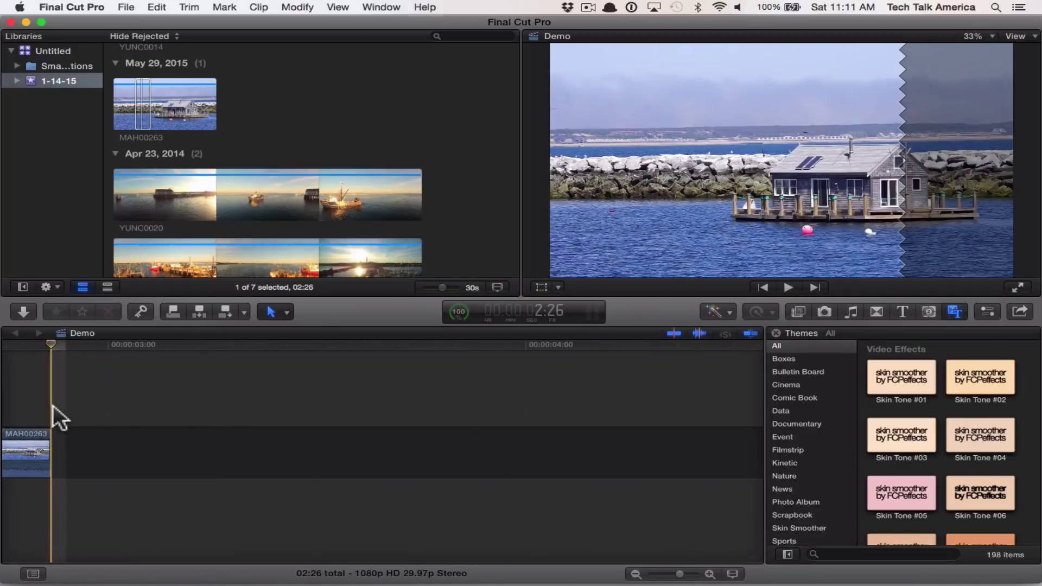
pyautogui.hscroll(-8, 54, 404)
pyautogui.hscroll(-5, 53, 405)
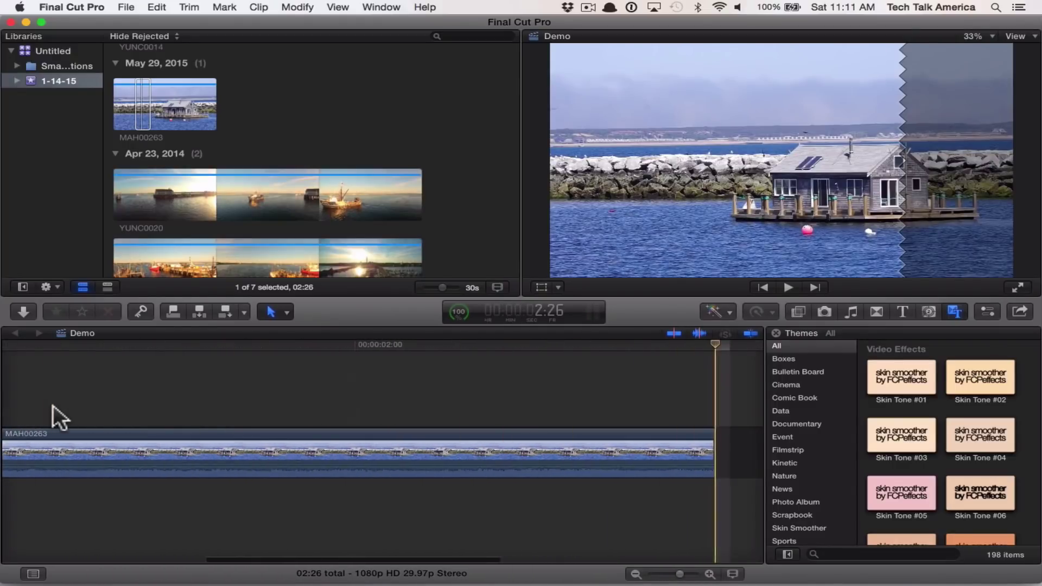
pyautogui.press('super+minus')
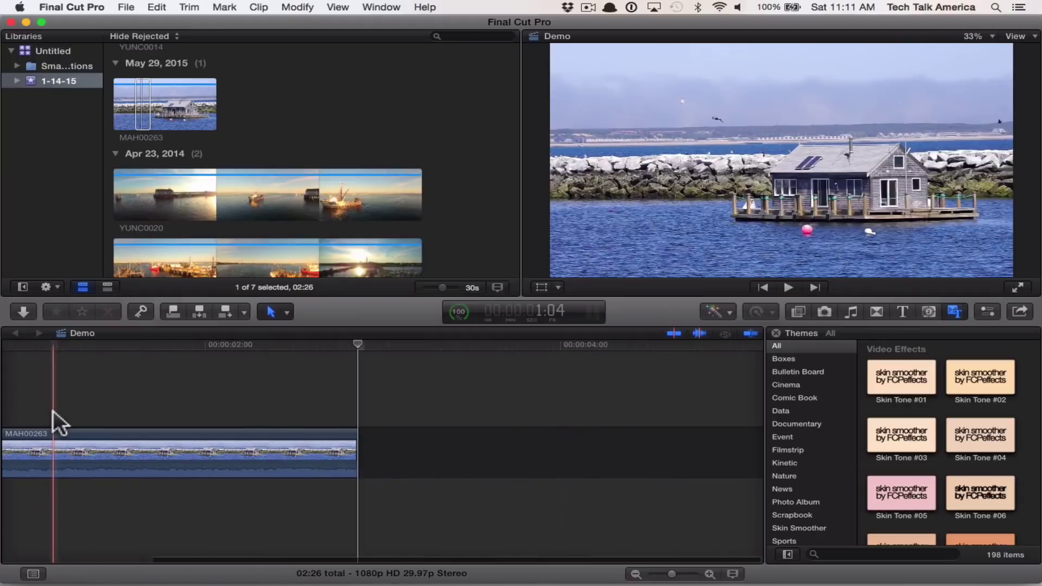
pyautogui.hscroll(-3, 53, 410)
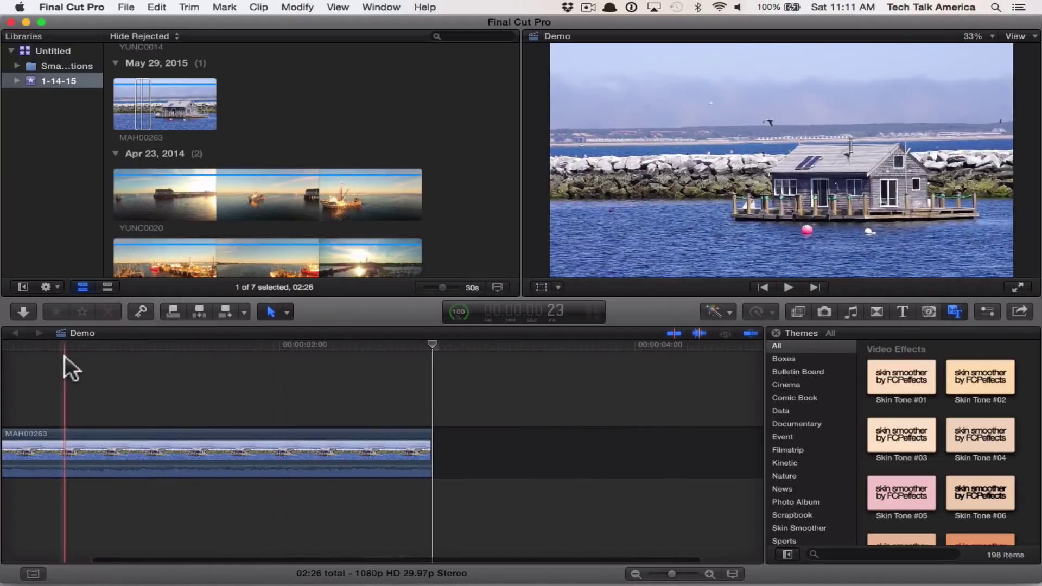
pyautogui.click(125, 358)
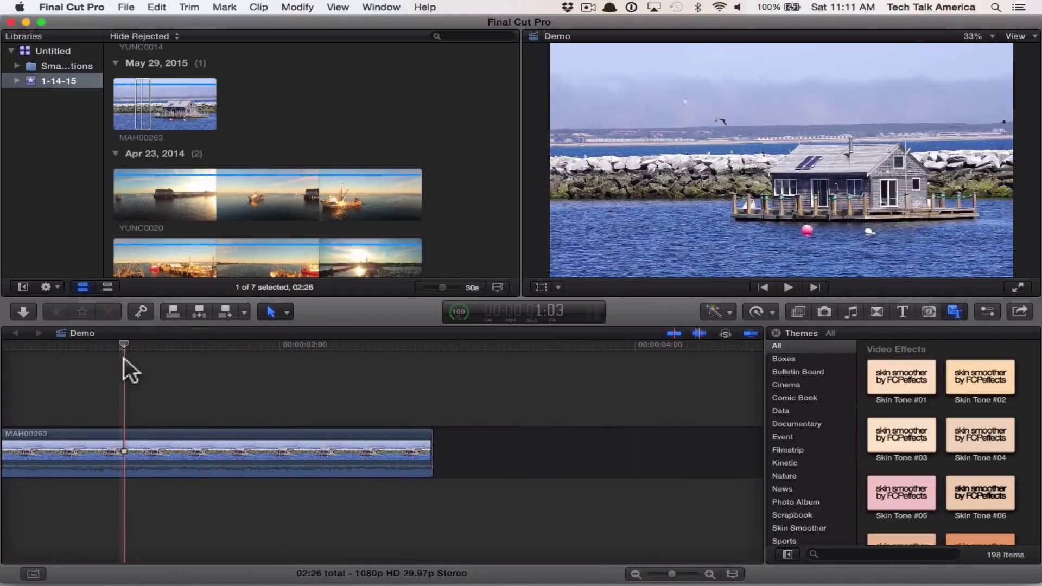
pyautogui.press('w')
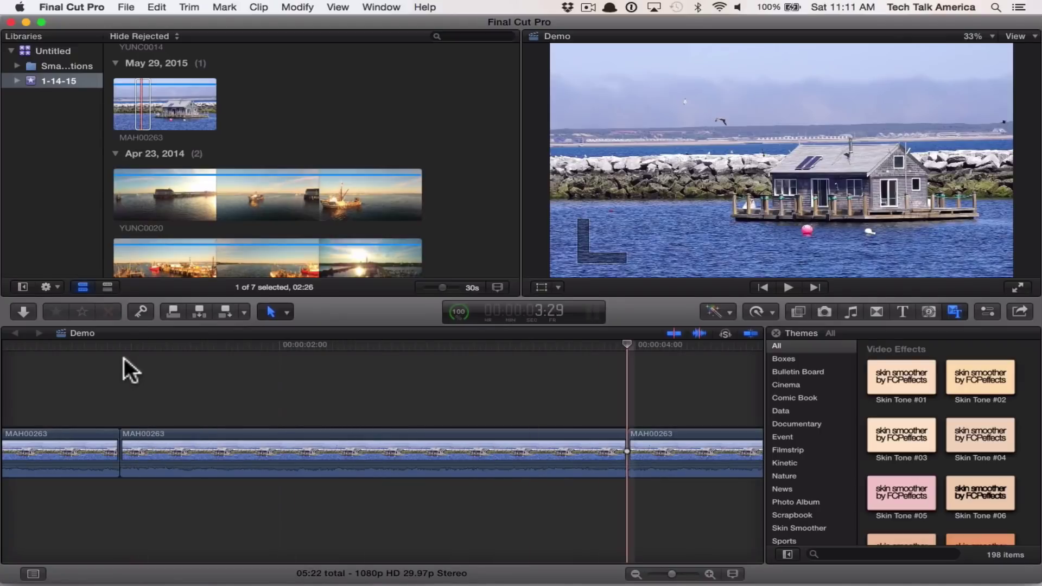
# Step: Undo the insert edit of the MAH00263 range in the Demo timeline
pyautogui.press('l')
pyautogui.press('l')
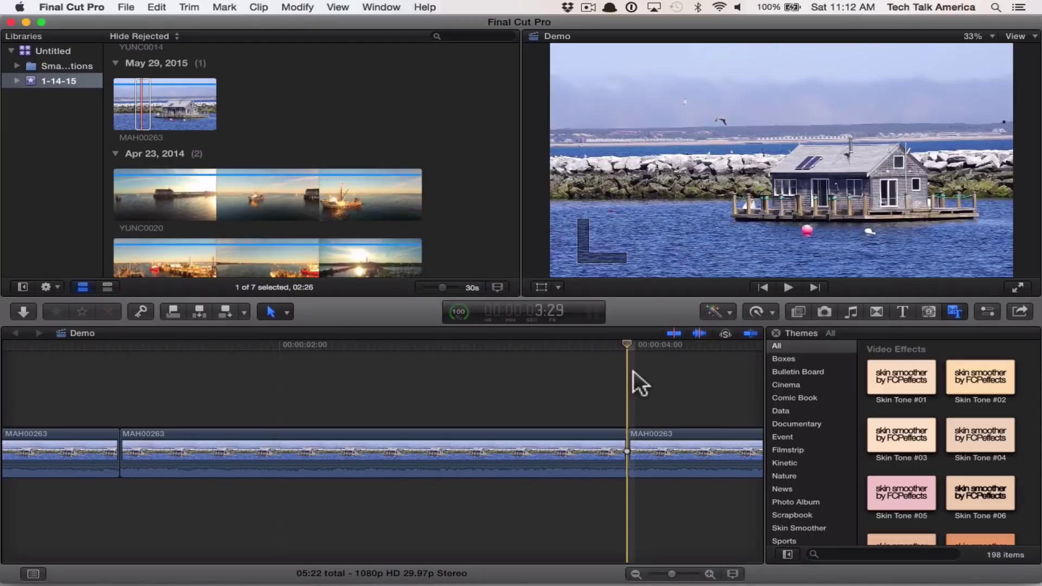
pyautogui.press('super+z')
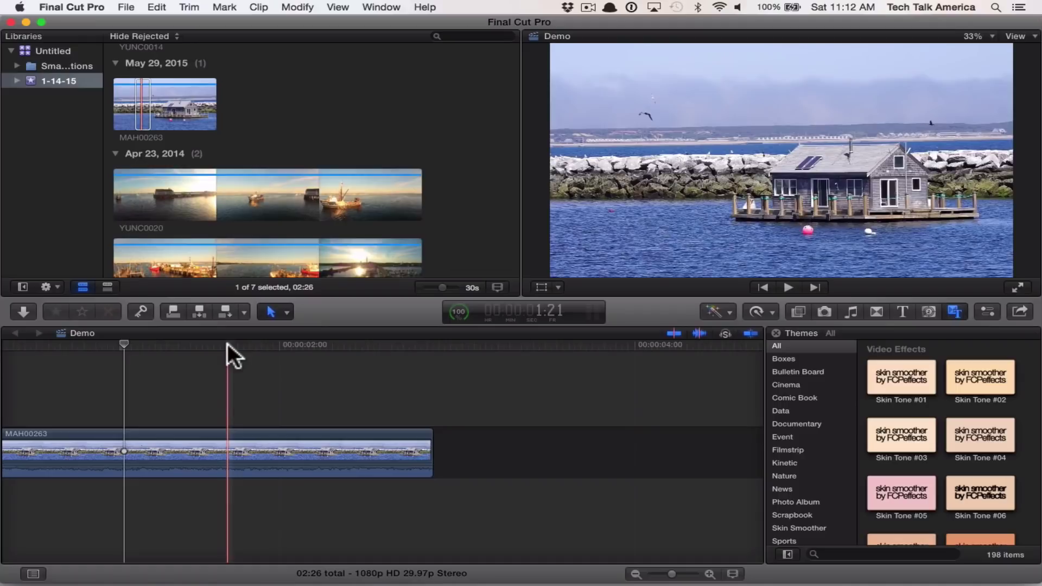
# Step: Connect the marked MAH00263 range above the primary storyline clip at 1:21, and delete that connected clip
pyautogui.press('q')
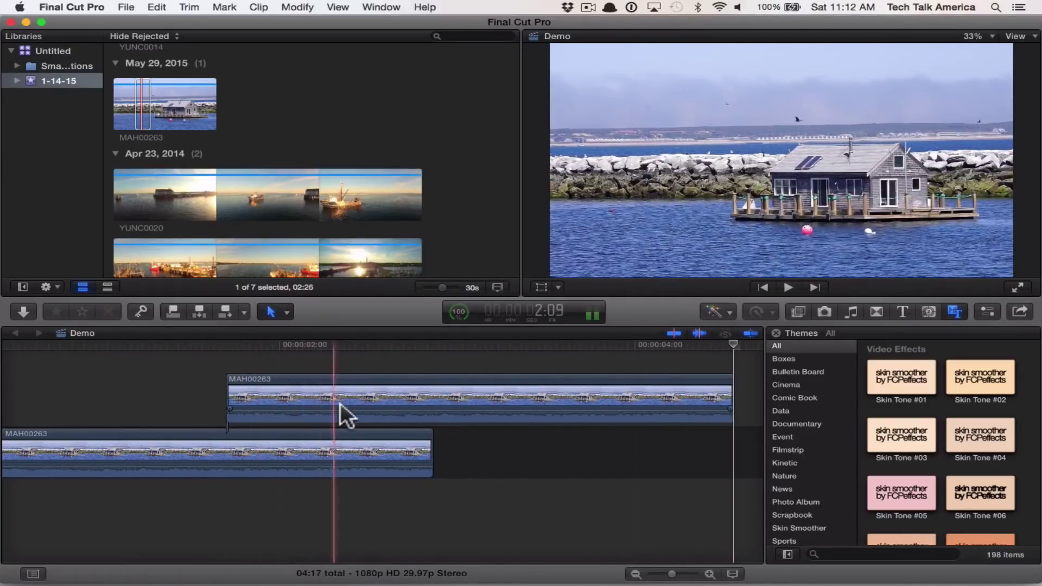
pyautogui.click(287, 399)
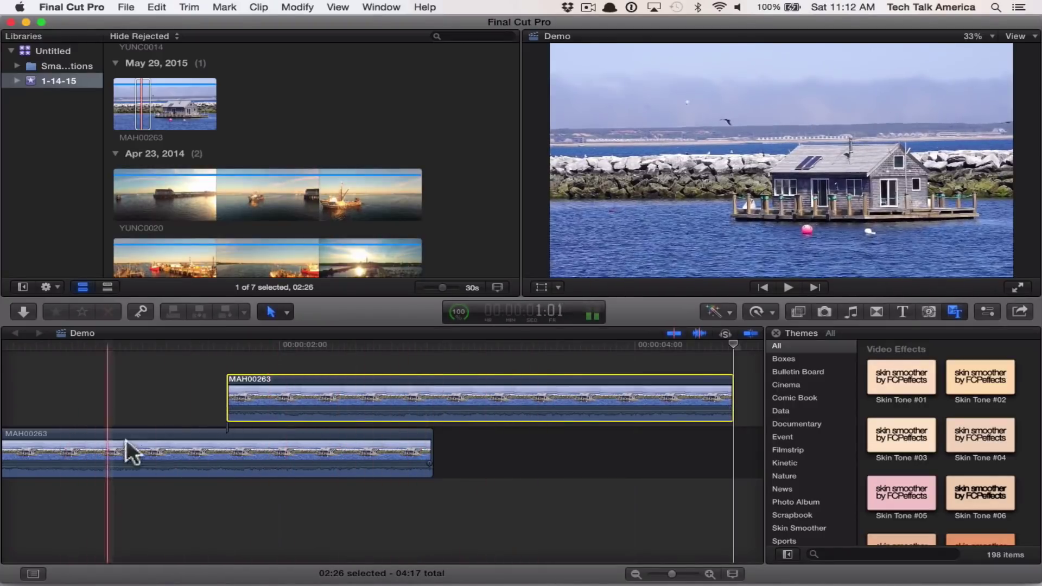
pyautogui.click(155, 442)
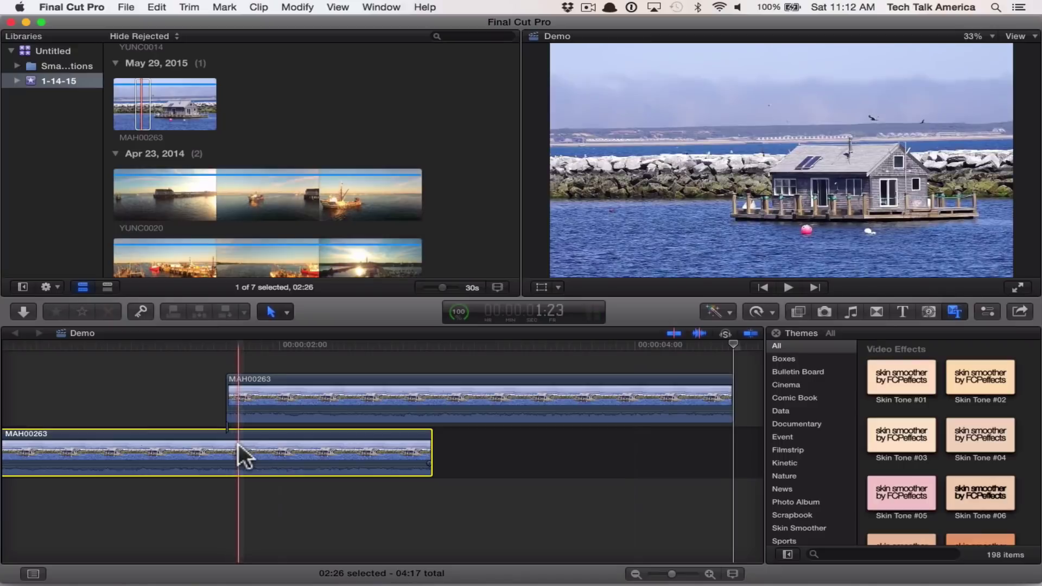
pyautogui.click(256, 387)
pyautogui.press('Delete')
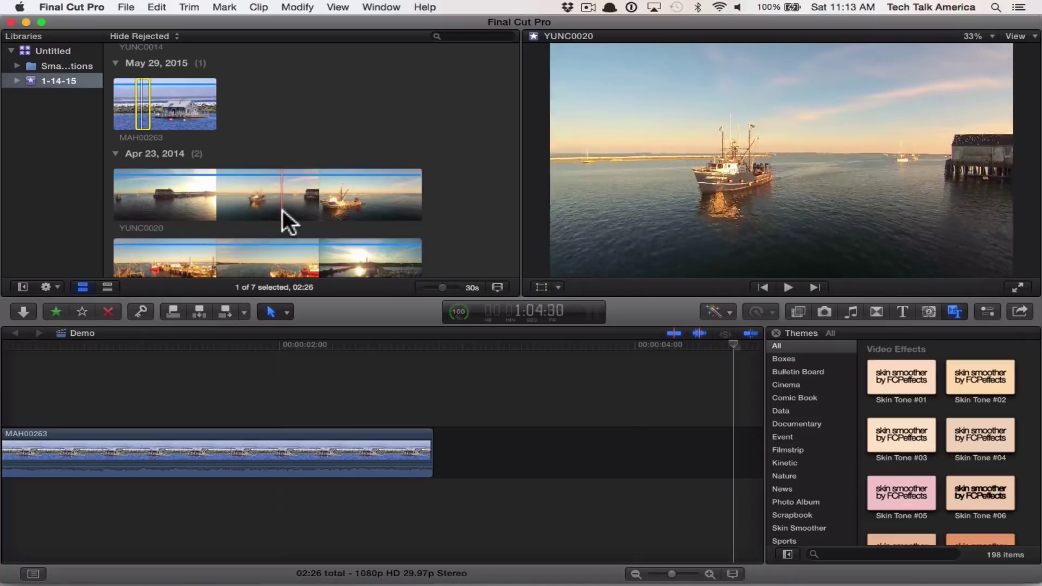
# Step: Mark a range about 6 seconds long in YUNC0020, starting at 59:03, and append it to the Demo timeline
pyautogui.press('i')
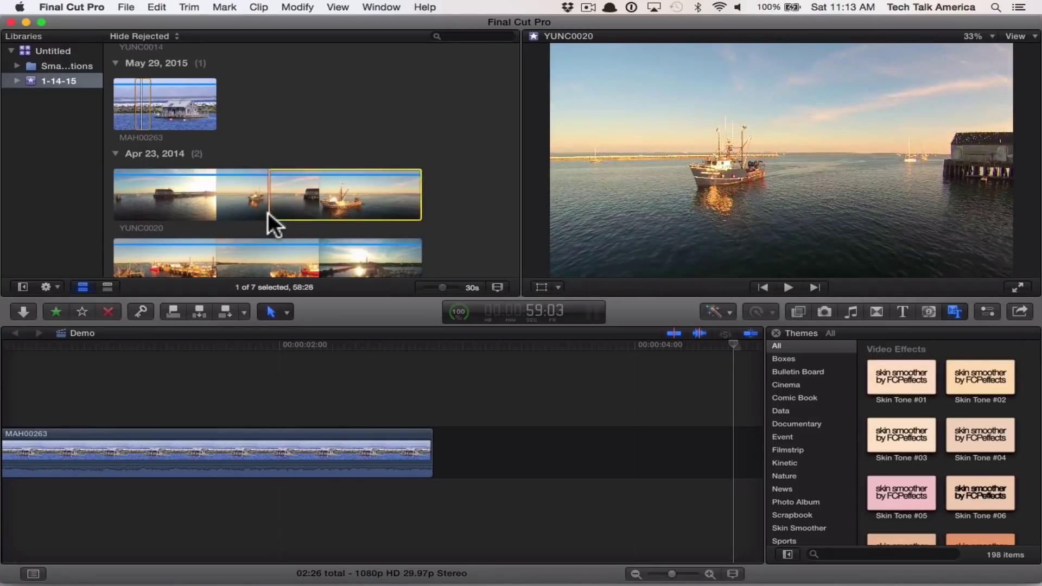
pyautogui.press('space')
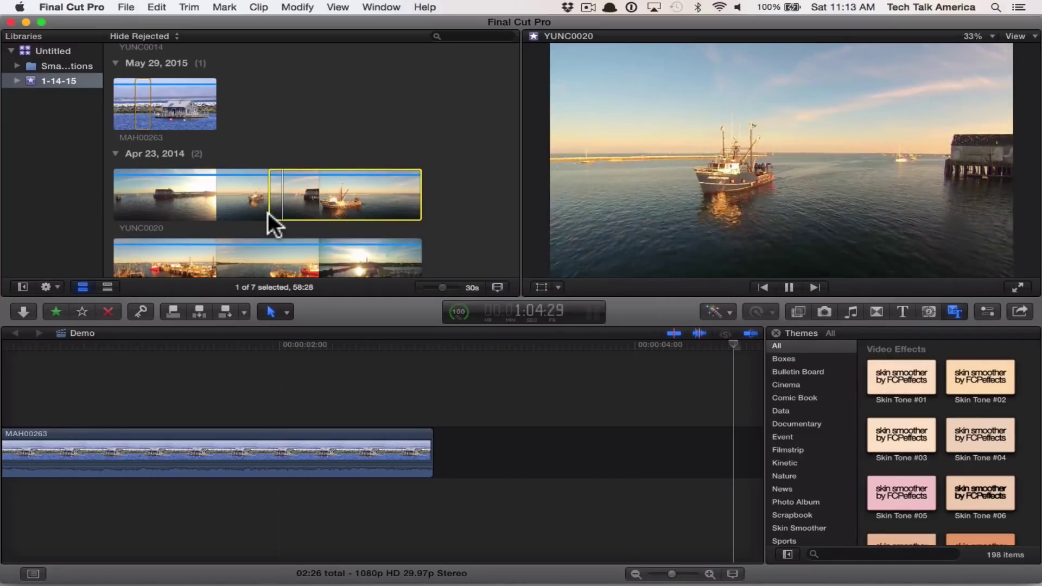
pyautogui.press('space')
pyautogui.press('o')
pyautogui.press('e')
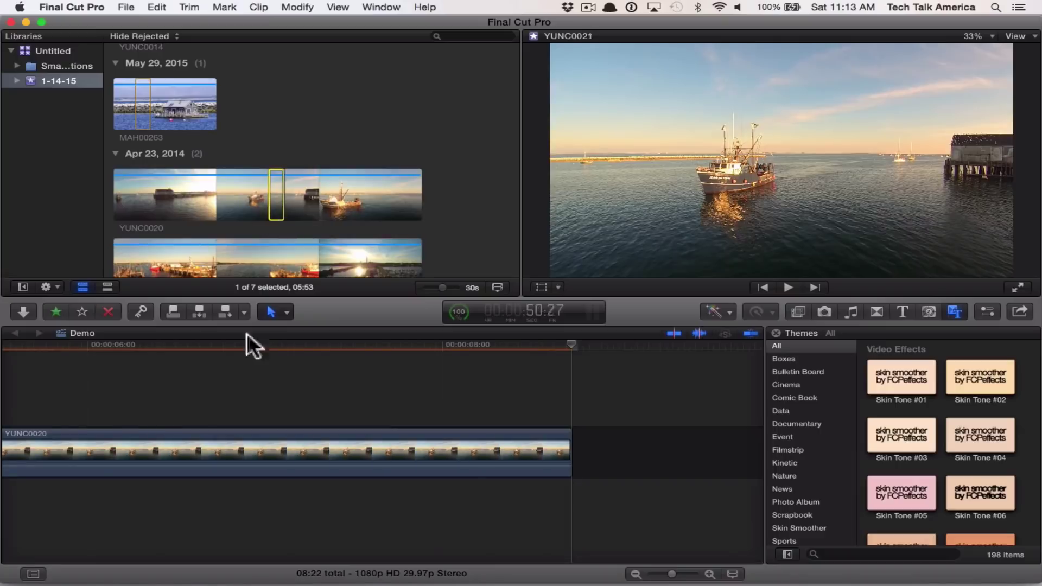
pyautogui.hotkey('shift', 'z')
# Step: Mark a range in YUNC0021 from about 59:04 to 1:08:18 and append it to the Demo timeline
pyautogui.scroll(-3, 204, 225)
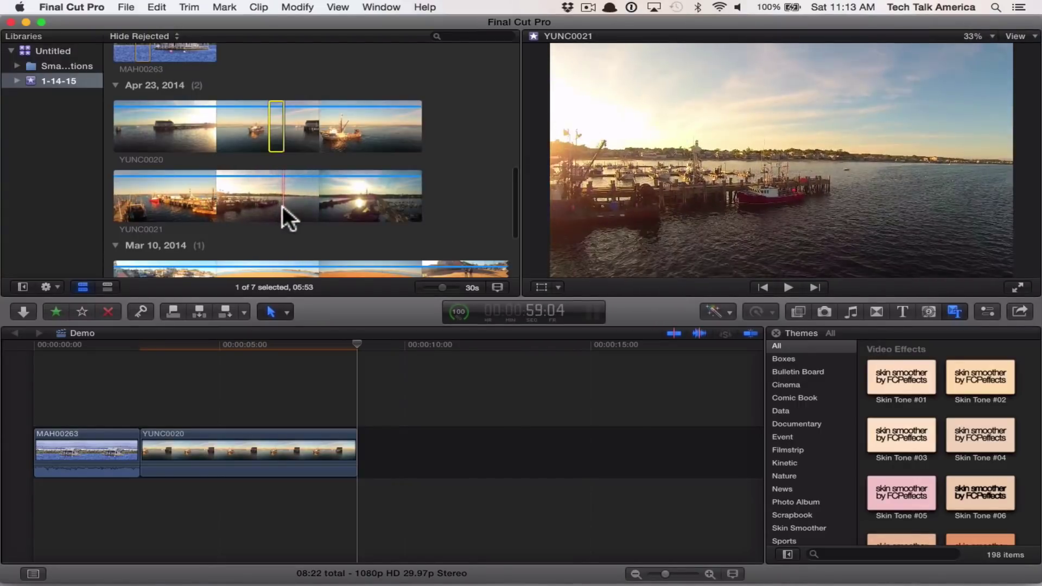
pyautogui.click(283, 206)
pyautogui.press('space')
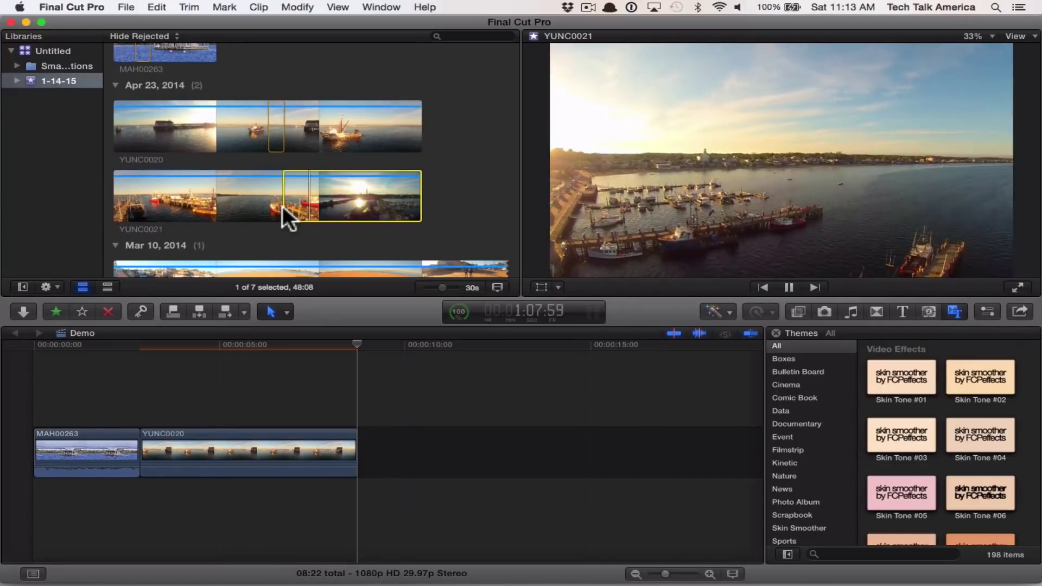
pyautogui.press('o')
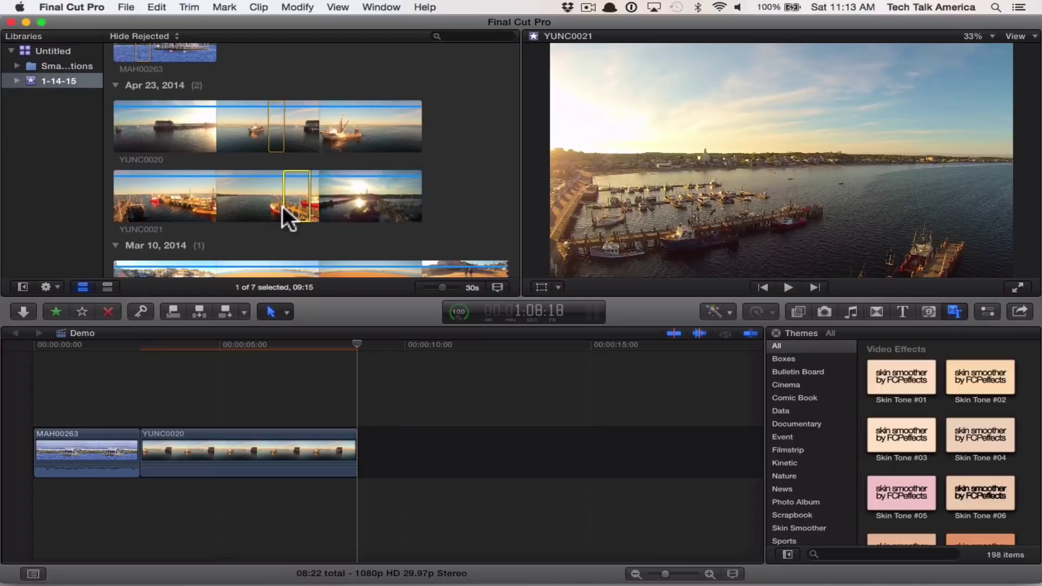
pyautogui.press('e')
# Step: Mark a 6-second range of the empty beach in YUNC0602, starting just before the one-minute point, and append it to the timeline
pyautogui.scroll(-5, 283, 206)
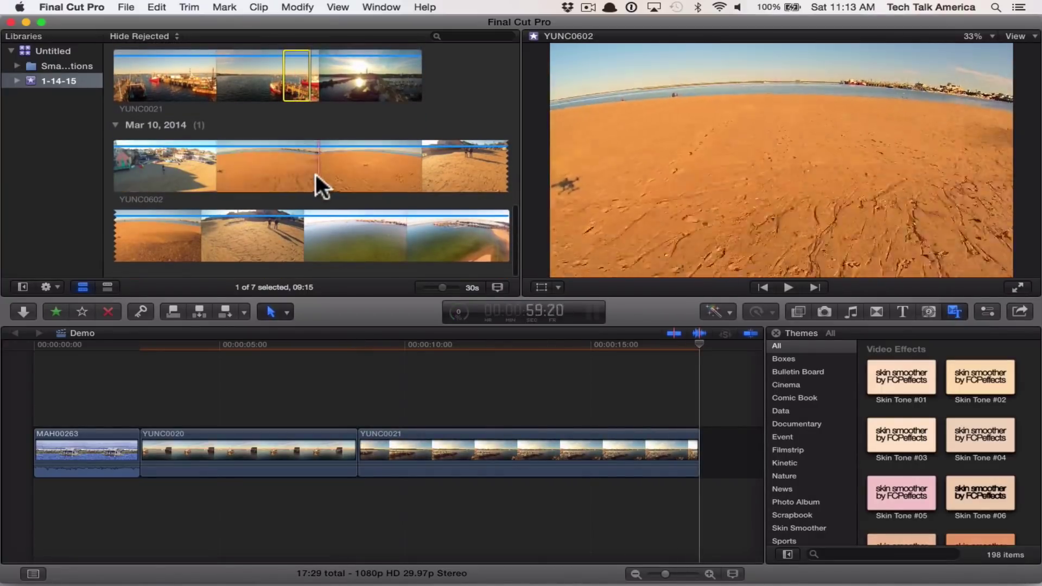
pyautogui.press('i')
pyautogui.press('space')
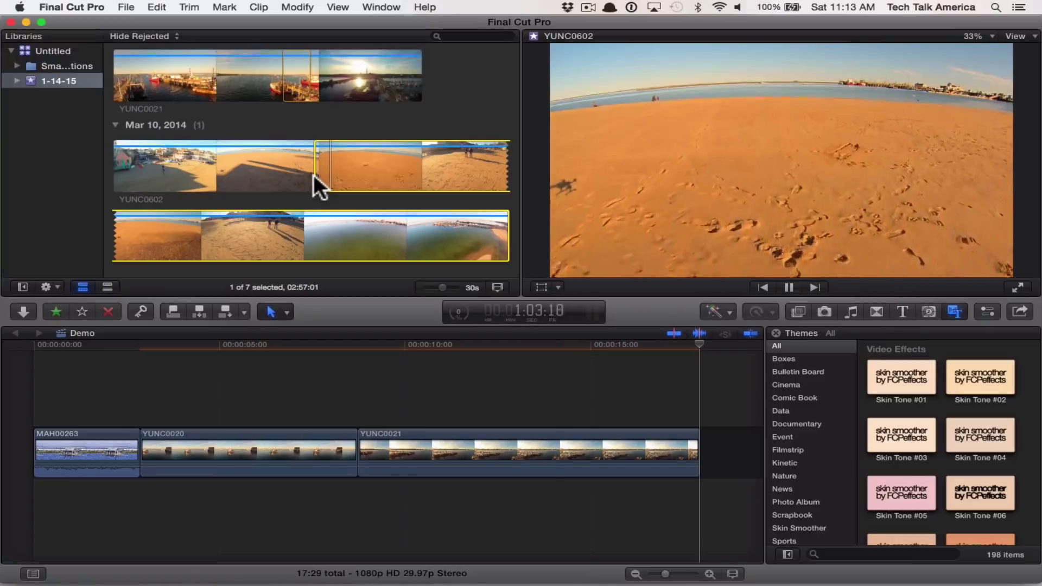
pyautogui.press('o')
pyautogui.press('e')
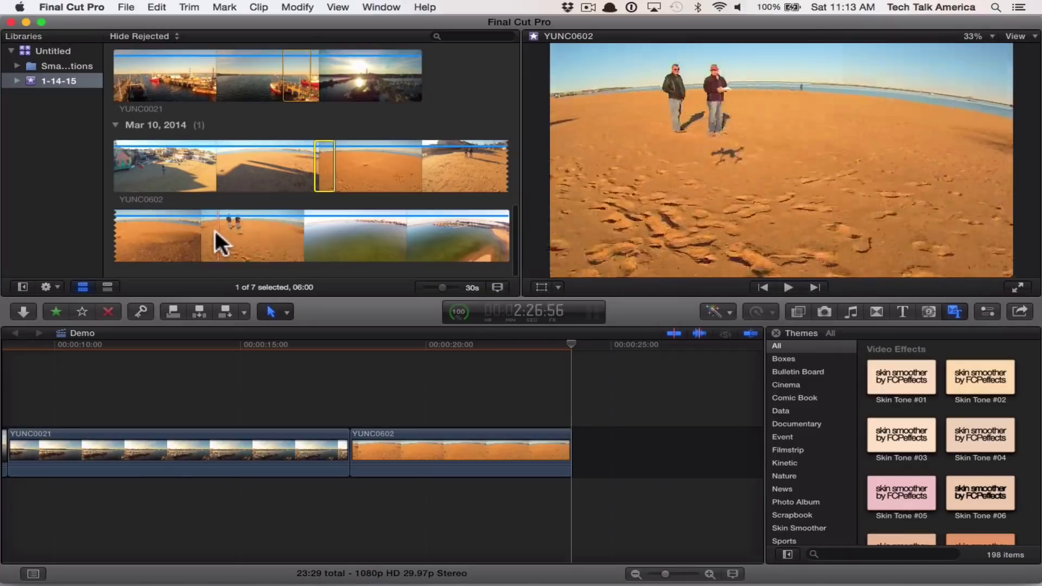
# Step: Mark a range about 8 seconds long in YUNC0602, starting at about 2:26 where two people stand on the beach, and append it
pyautogui.click(216, 230)
pyautogui.press('space')
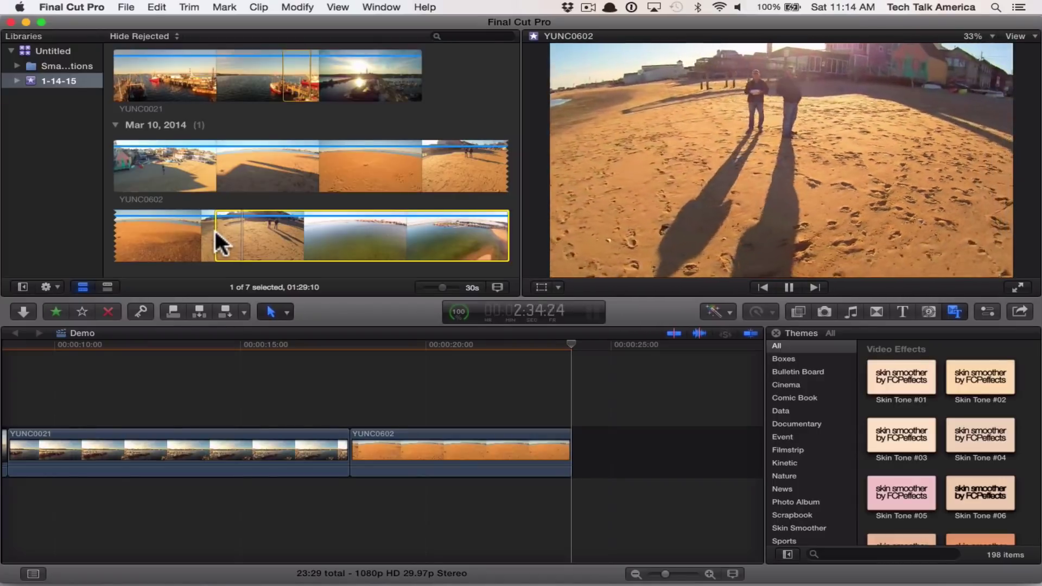
pyautogui.press('space')
pyautogui.press('o')
pyautogui.press('e')
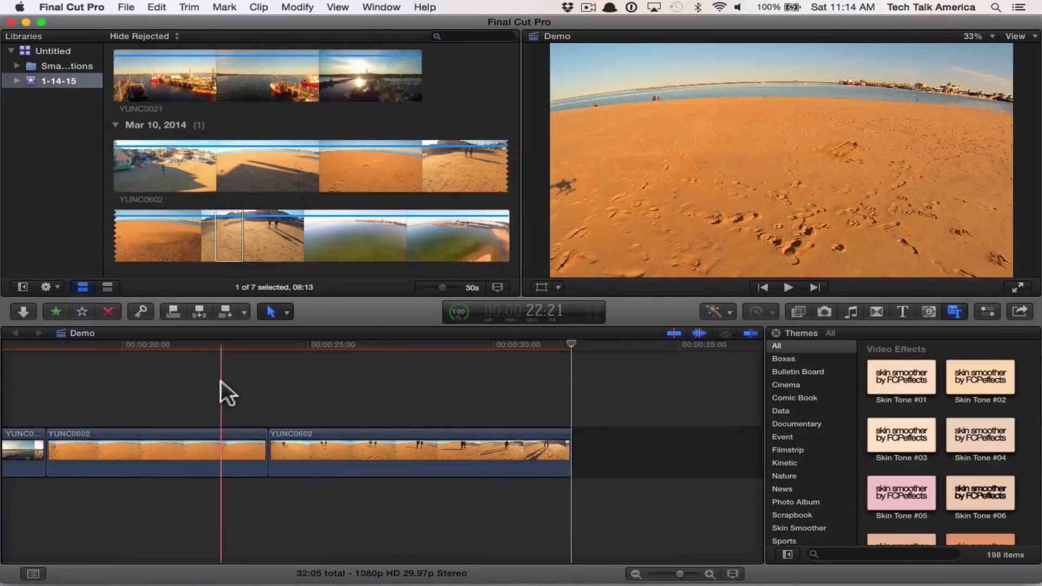
# Step: Mark a range about 4 seconds long in the harbor part of YUNC0602, starting at 3:36:14, and append it to the timeline
pyautogui.press('super+minus')
pyautogui.press('super+minus')
pyautogui.hscroll(-3, 221, 380)
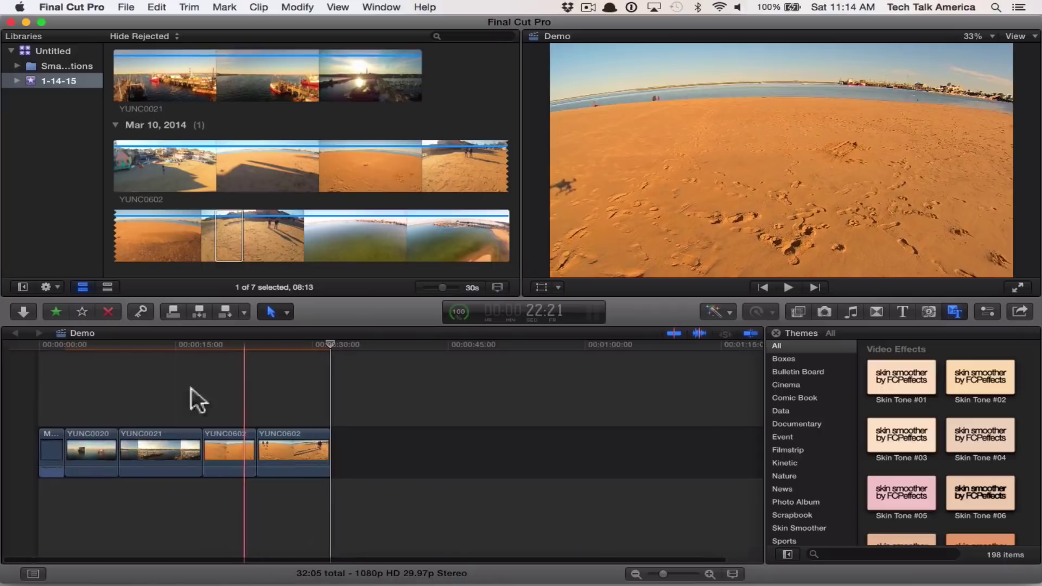
pyautogui.scroll(-2, 307, 206)
pyautogui.scroll(2, 307, 206)
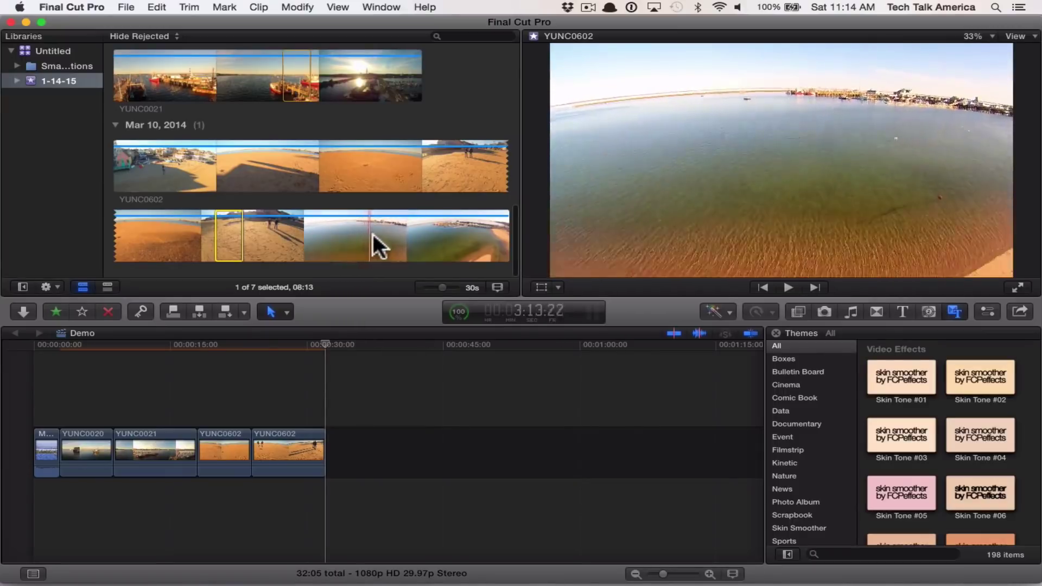
pyautogui.press('i')
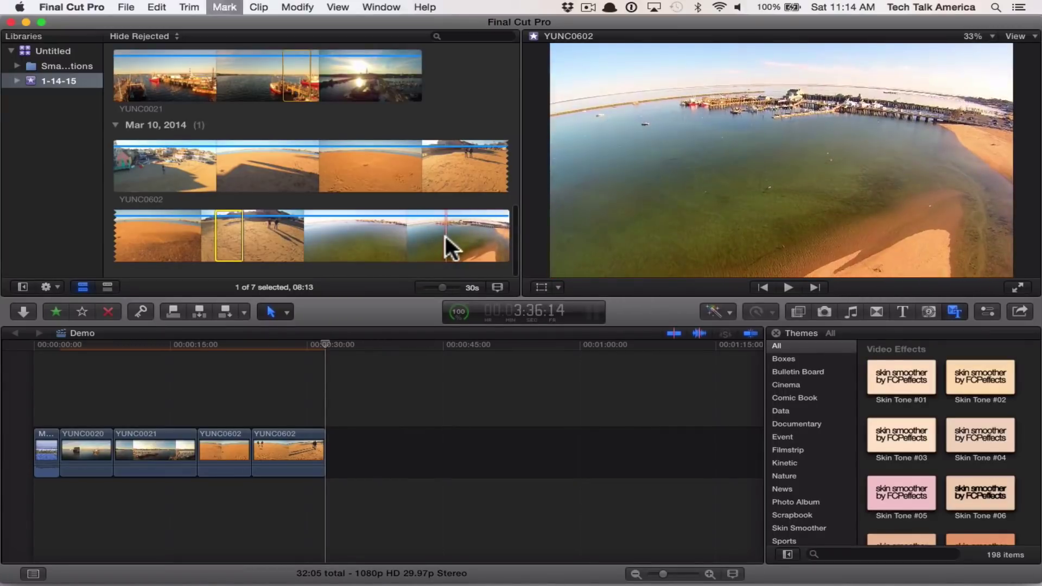
pyautogui.press('space')
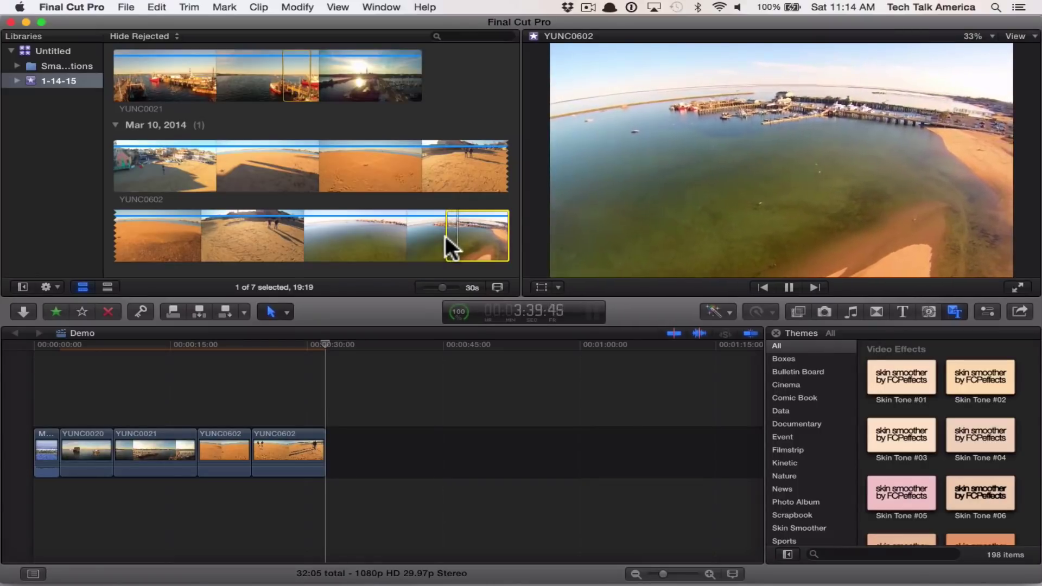
pyautogui.press('space')
pyautogui.press('o')
pyautogui.press('e')
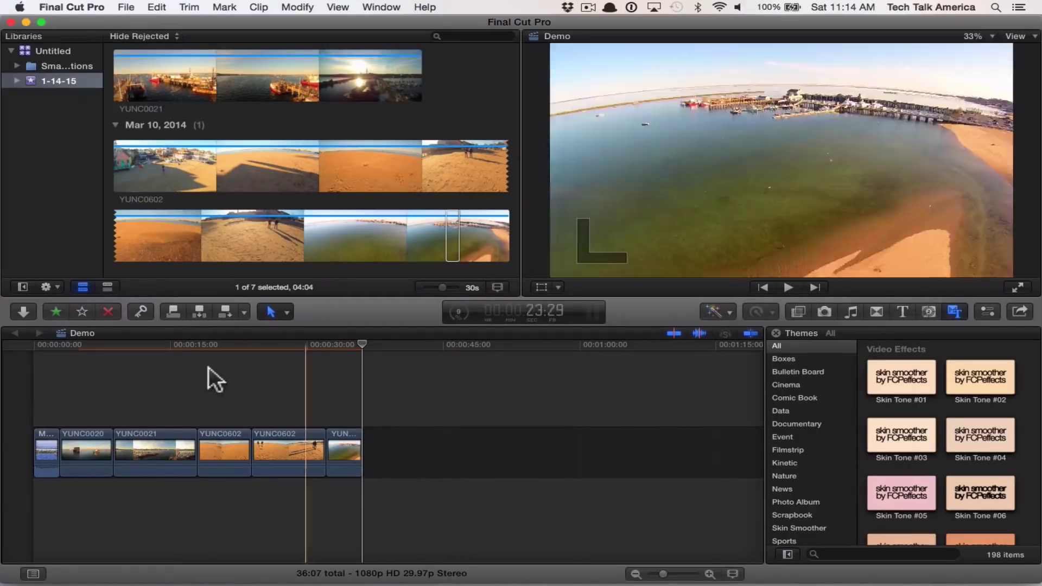
# Step: Split the timeline's second YUNC0602 clip near its end with the Blade tool, and return to the Select tool
pyautogui.press('super+equal')
pyautogui.press('super+equal')
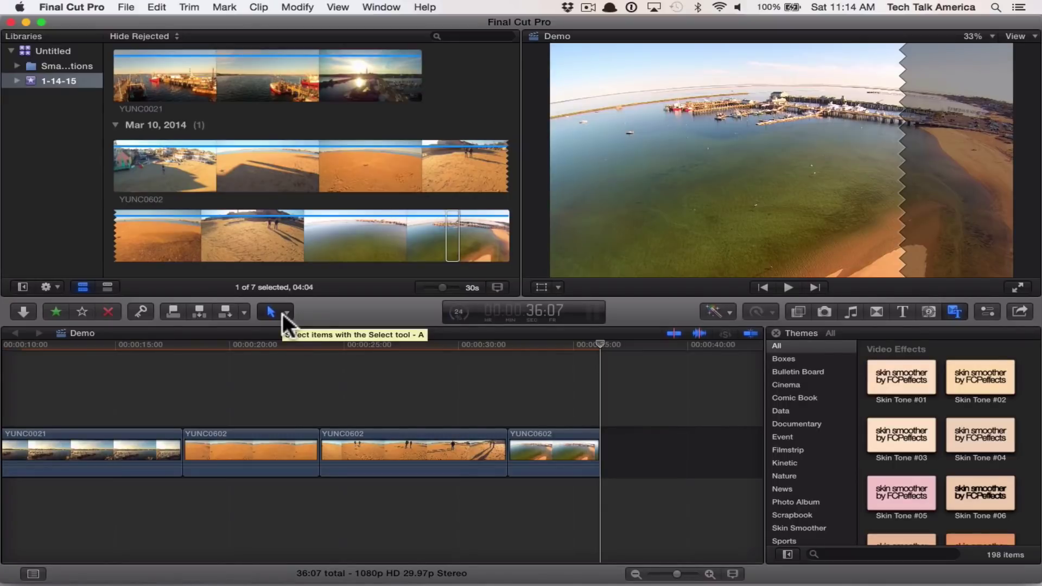
pyautogui.click(284, 314)
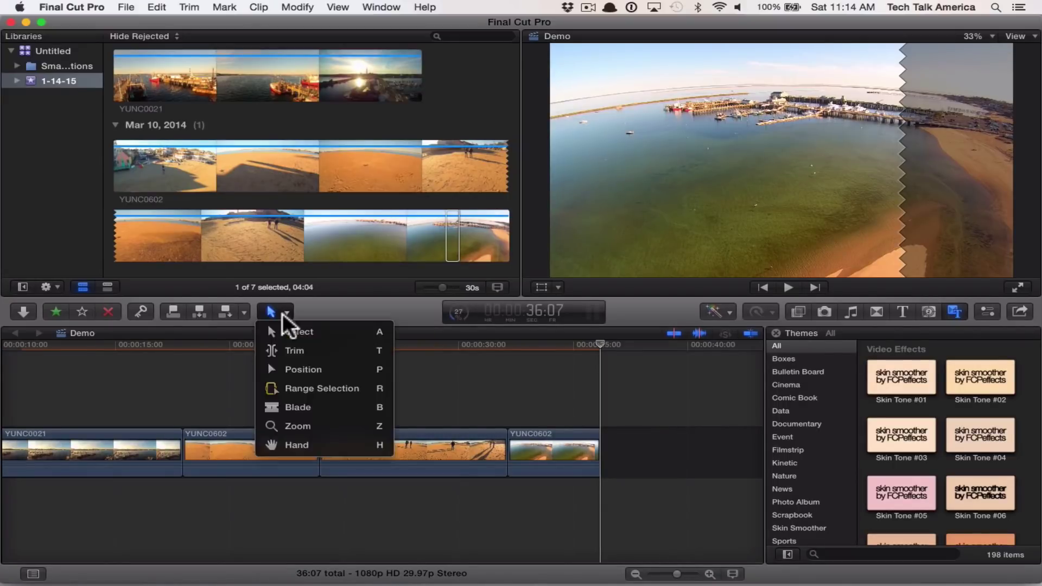
pyautogui.click(312, 416)
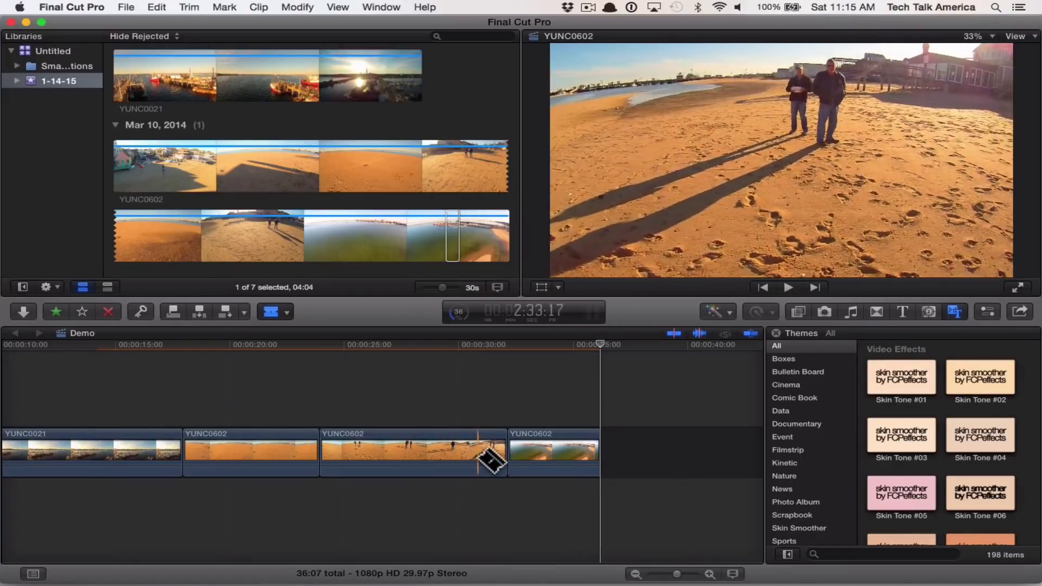
pyautogui.press('a')
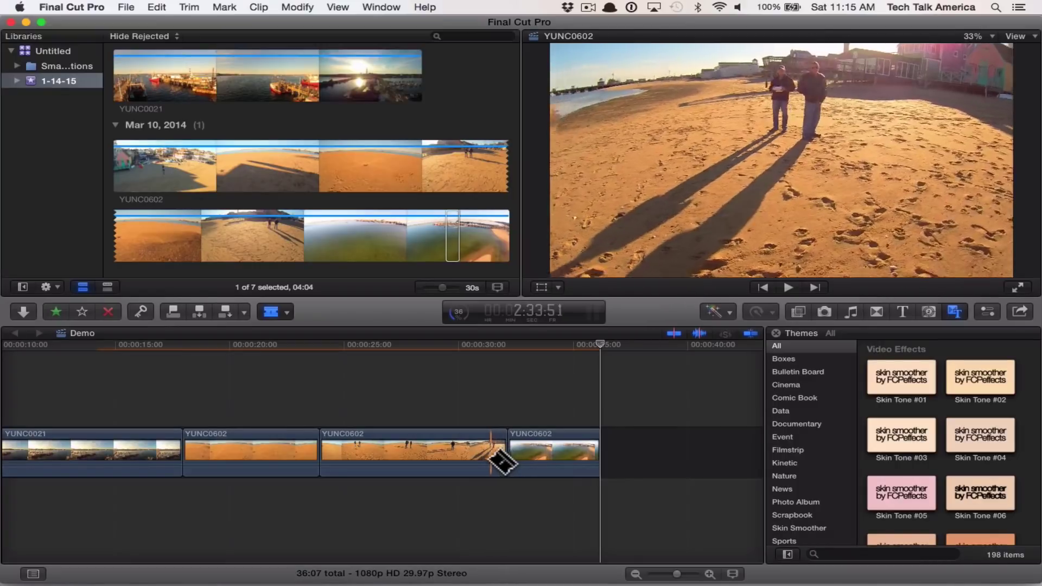
pyautogui.press('b')
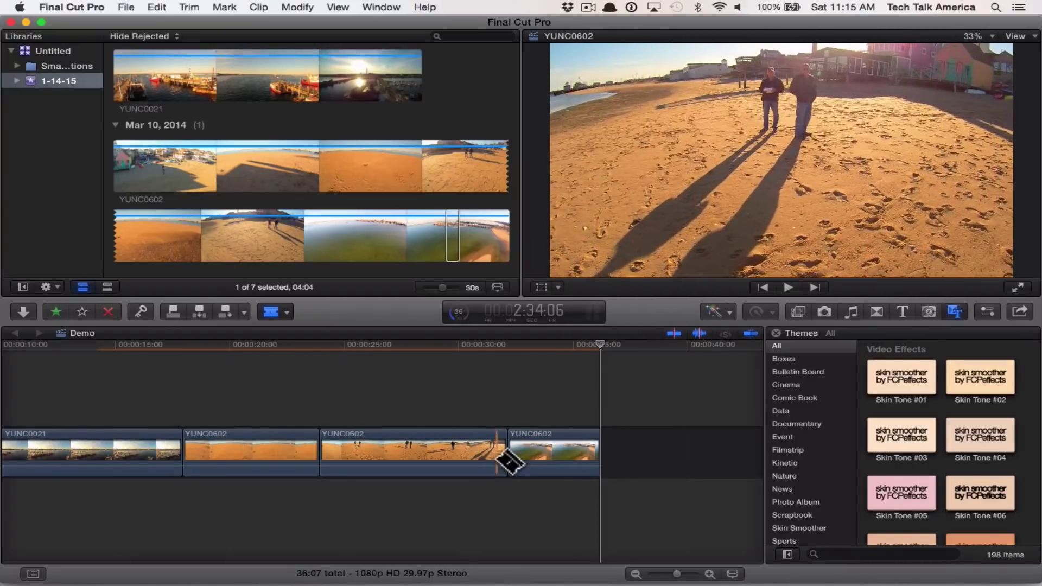
pyautogui.click(496, 457)
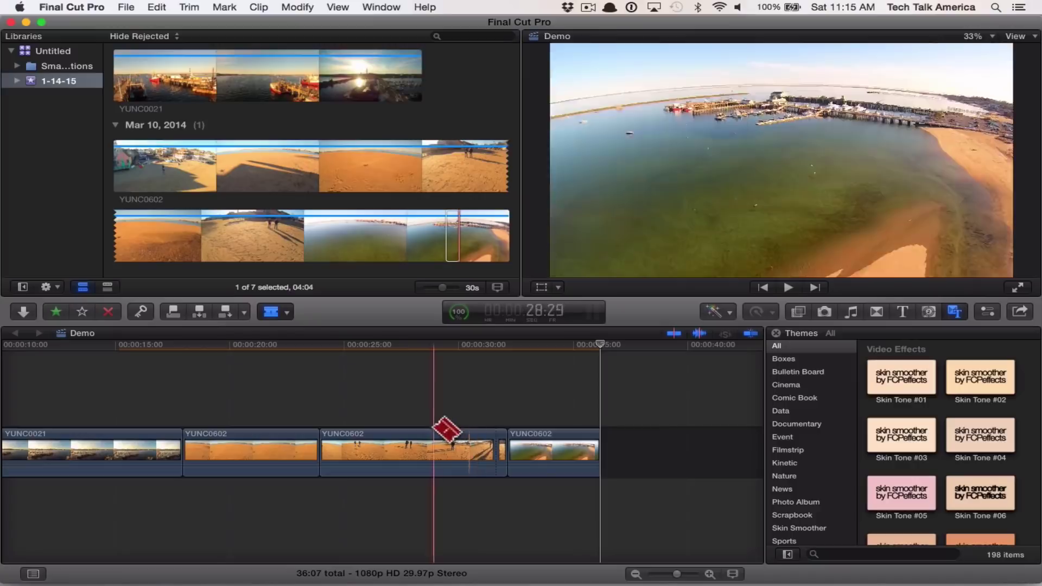
pyautogui.press('a')
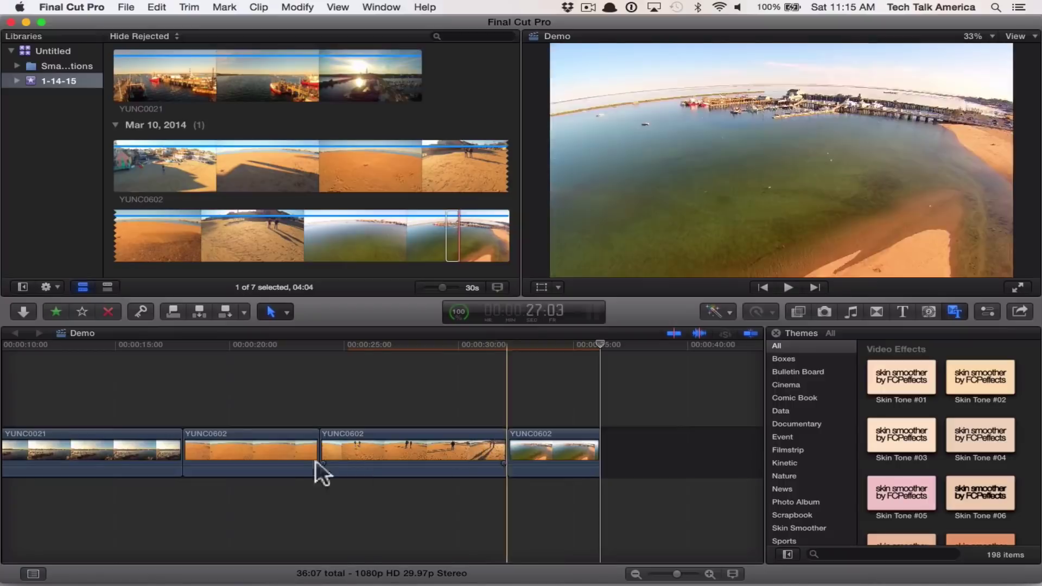
# Step: Trim the end of the timeline's first YUNC0602 clip back to 23:12, and trim 3 frames off the following clip's start
pyautogui.press('super+equal')
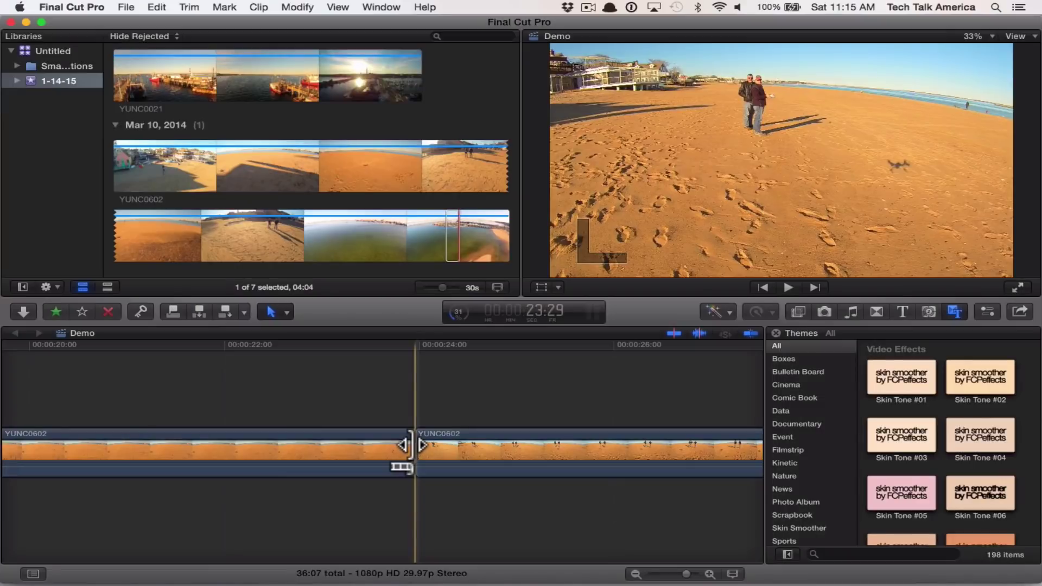
pyautogui.moveTo(401, 467); pyautogui.dragTo(346, 465)
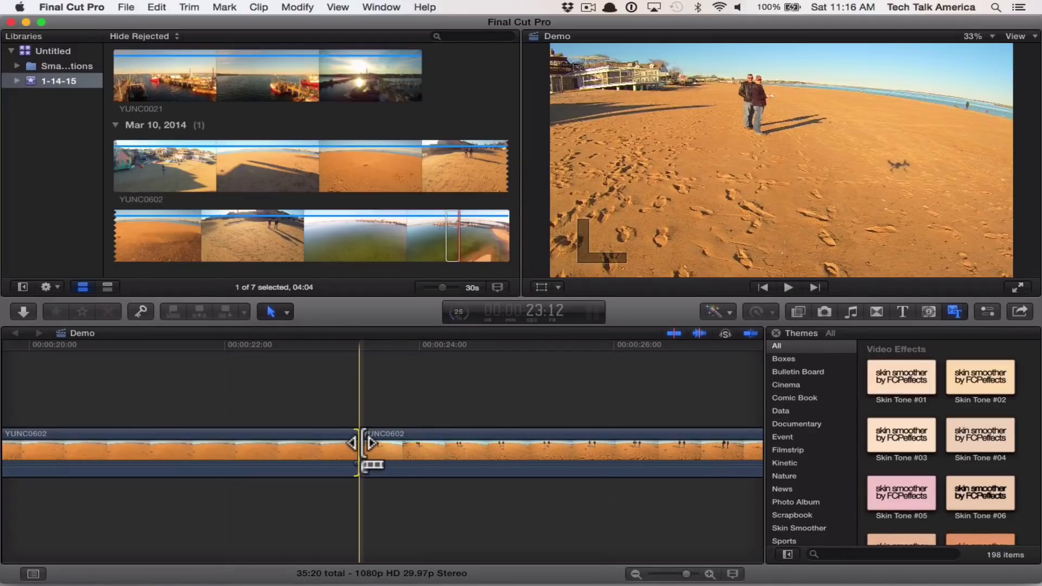
pyautogui.moveTo(363, 443); pyautogui.dragTo(371, 443)
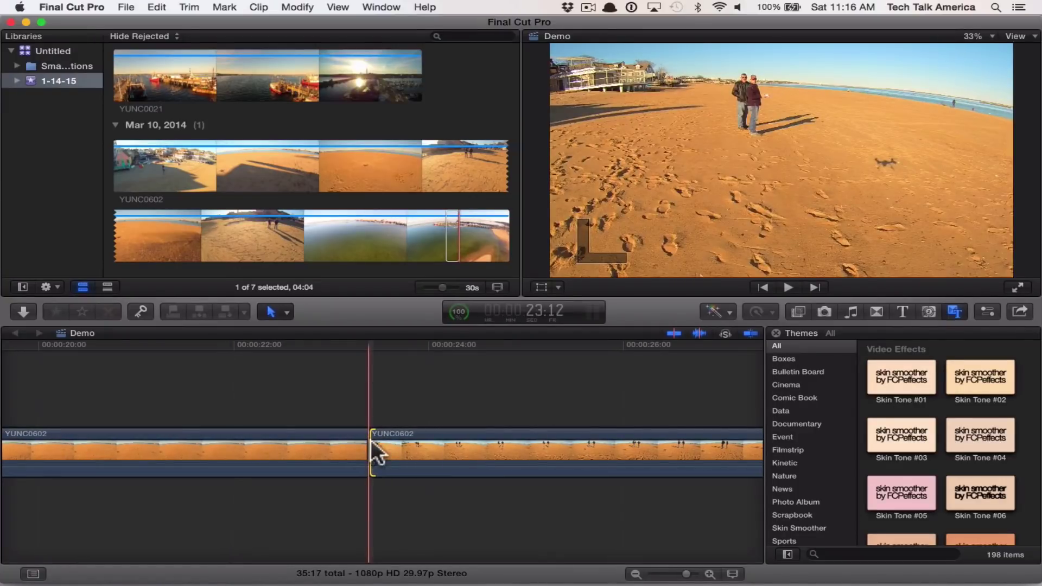
pyautogui.click(286, 311)
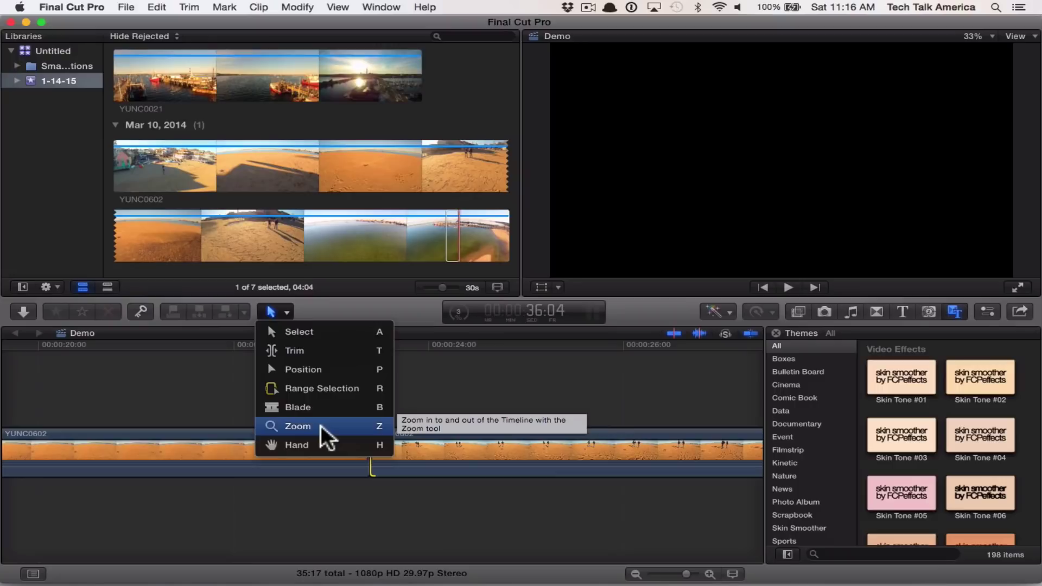
pyautogui.click(425, 398)
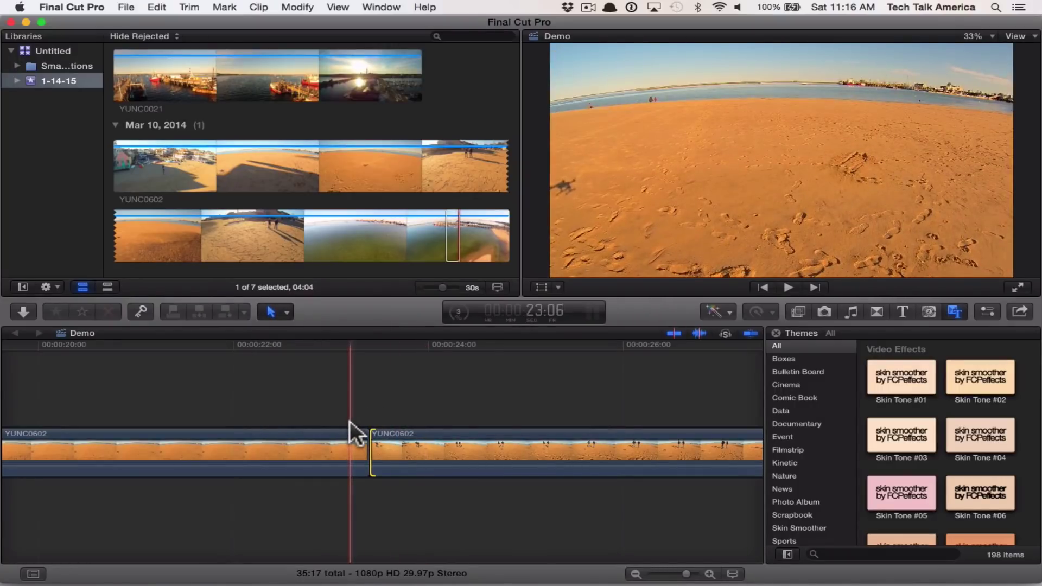
pyautogui.press('super+equal')
pyautogui.press('super+equal')
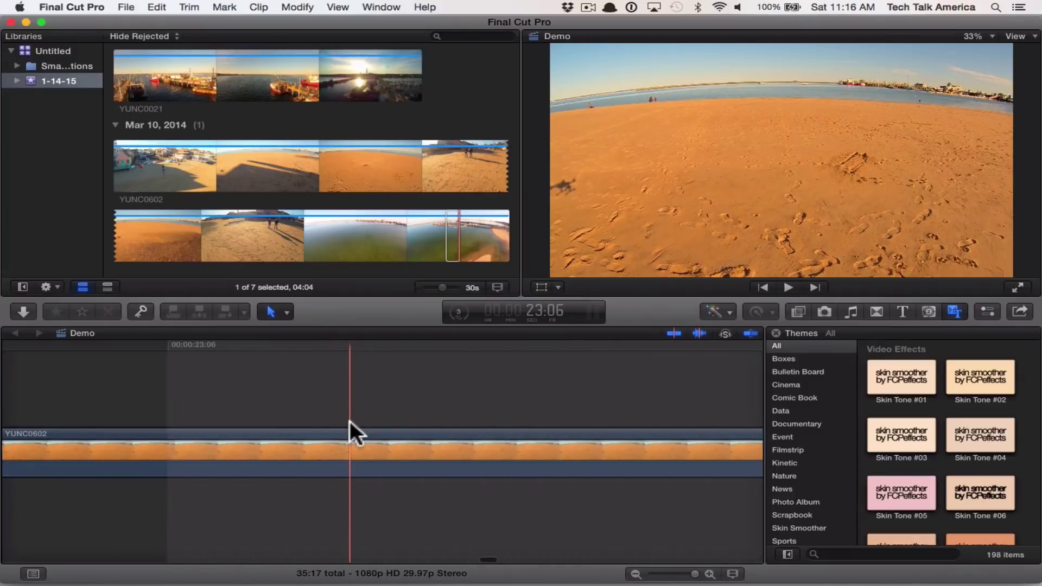
# Step: Inspect the timeline at different zoom levels, fitting the whole project and then magnifying the last YUNC0602 clips
pyautogui.hotkey('shift', 'z')
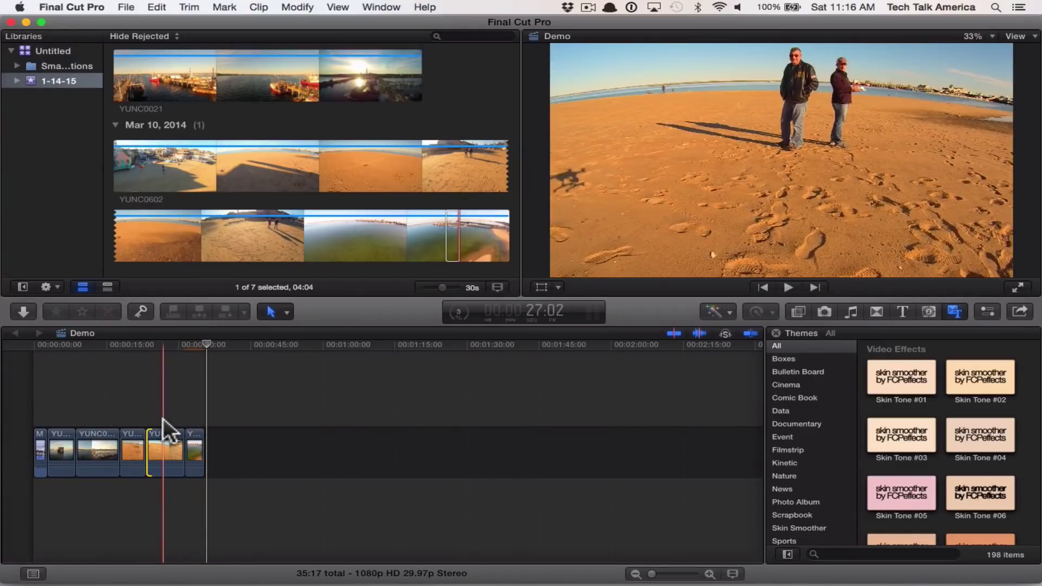
pyautogui.press('super+equal')
pyautogui.press('super+equal')
pyautogui.press('super+equal')
pyautogui.press('super+equal')
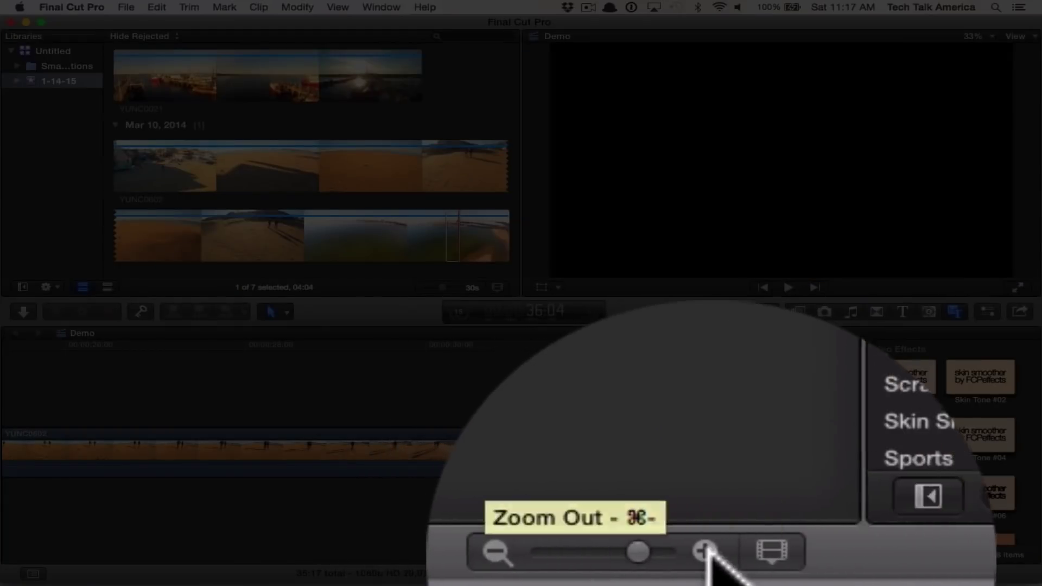
pyautogui.moveTo(674, 551); pyautogui.dragTo(685, 575)
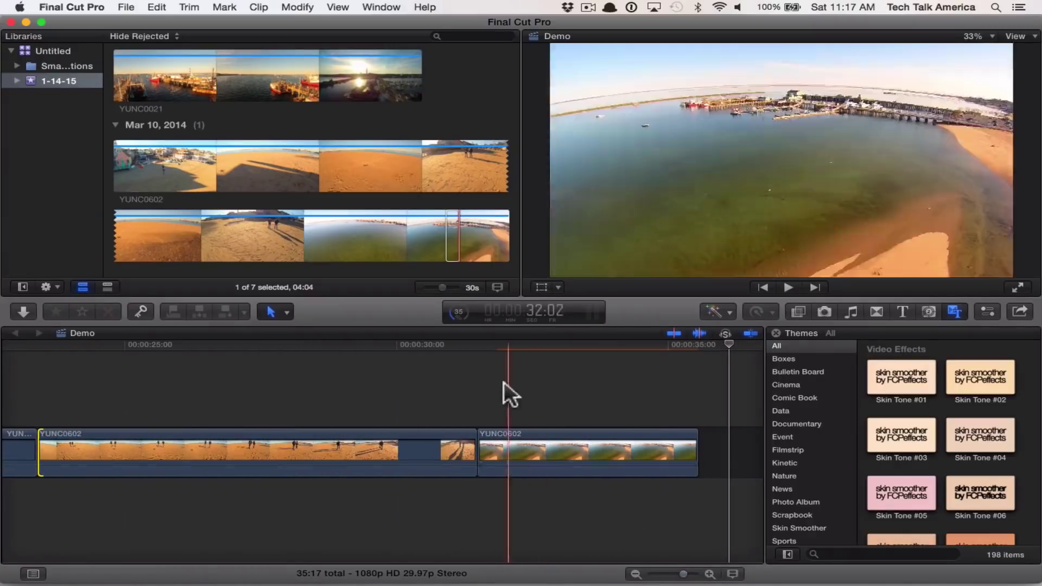
pyautogui.click(473, 345)
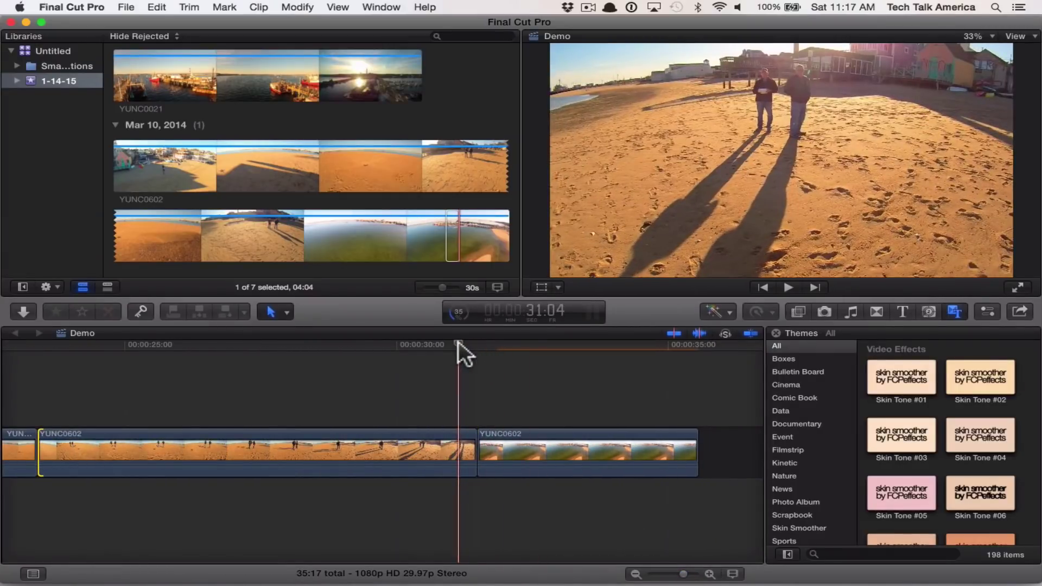
pyautogui.click(465, 343)
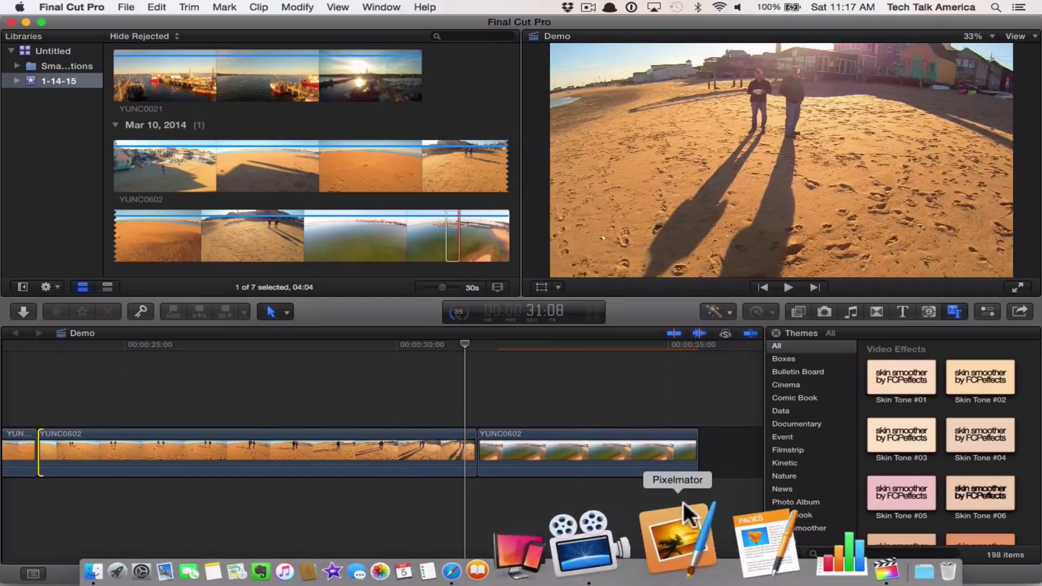
pyautogui.moveTo(682, 572); pyautogui.dragTo(678, 574)
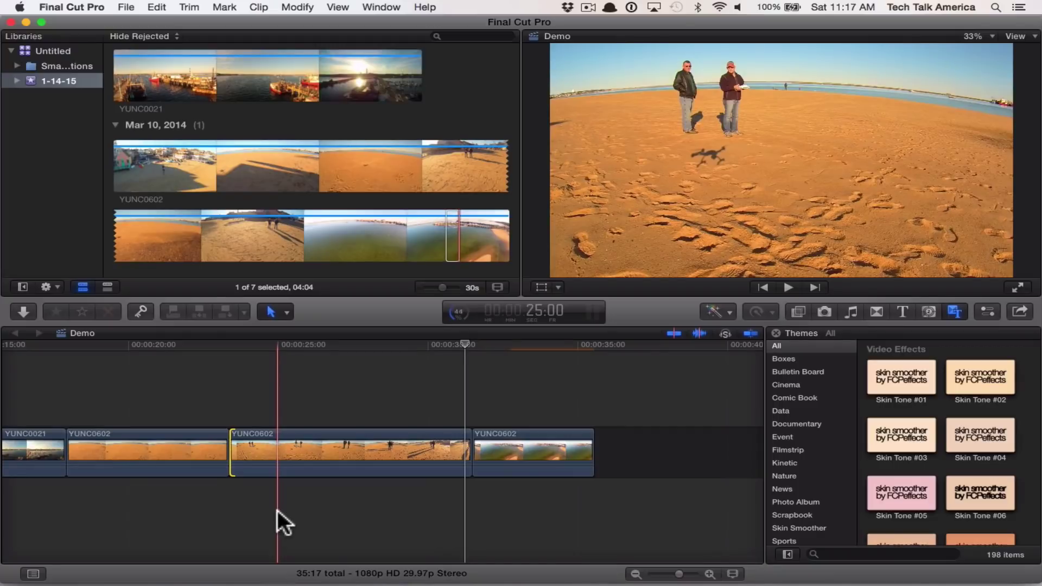
# Step: Switch to Finder and add the Euphoria WAV file from its folder in Downloads beneath MAH00263 at the start of the timeline
pyautogui.hscroll(-10, 278, 510)
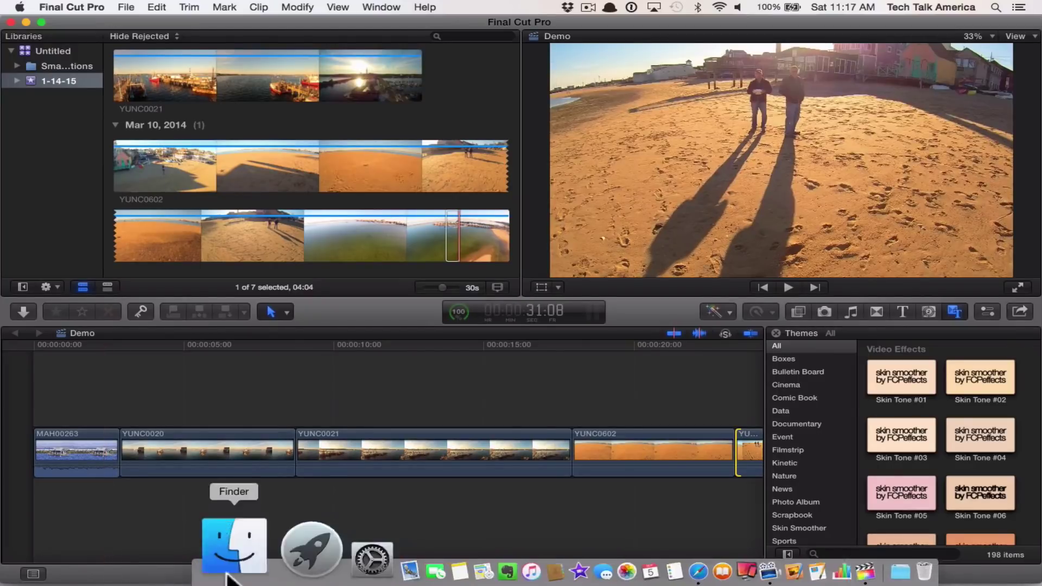
pyautogui.click(237, 574)
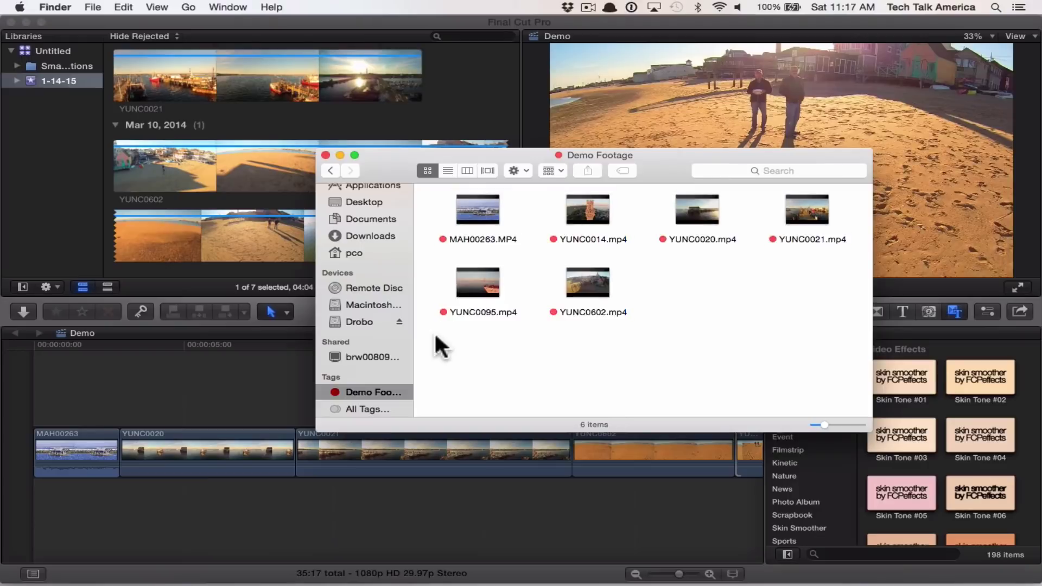
pyautogui.scroll(3, 374, 268)
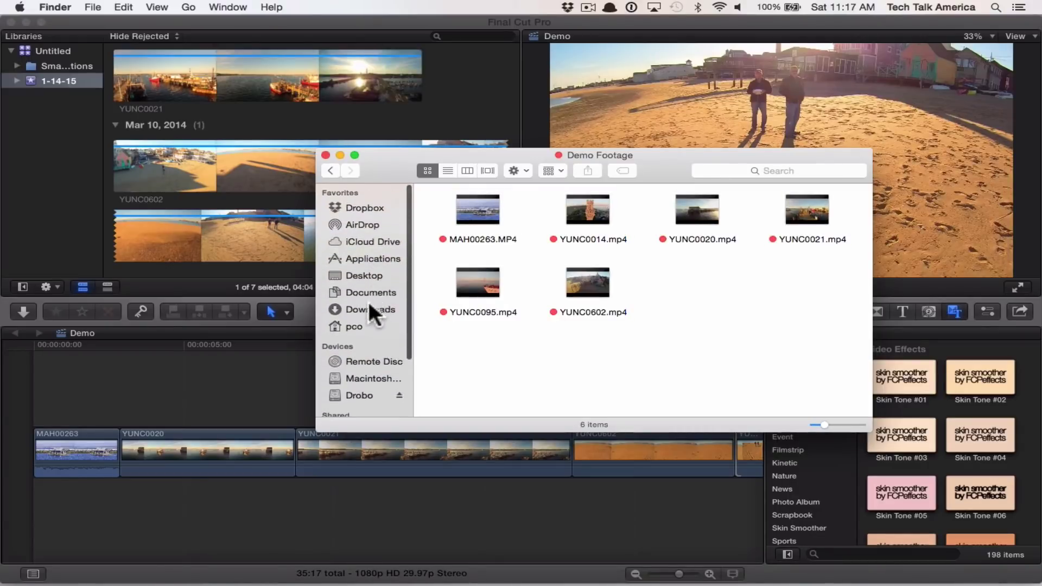
pyautogui.click(369, 308)
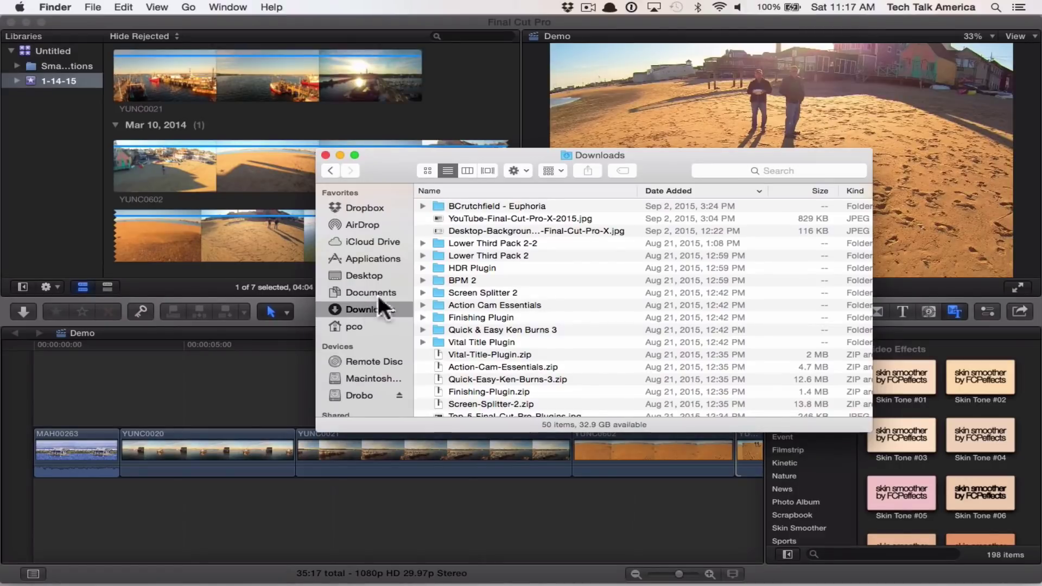
pyautogui.doubleClick(468, 204)
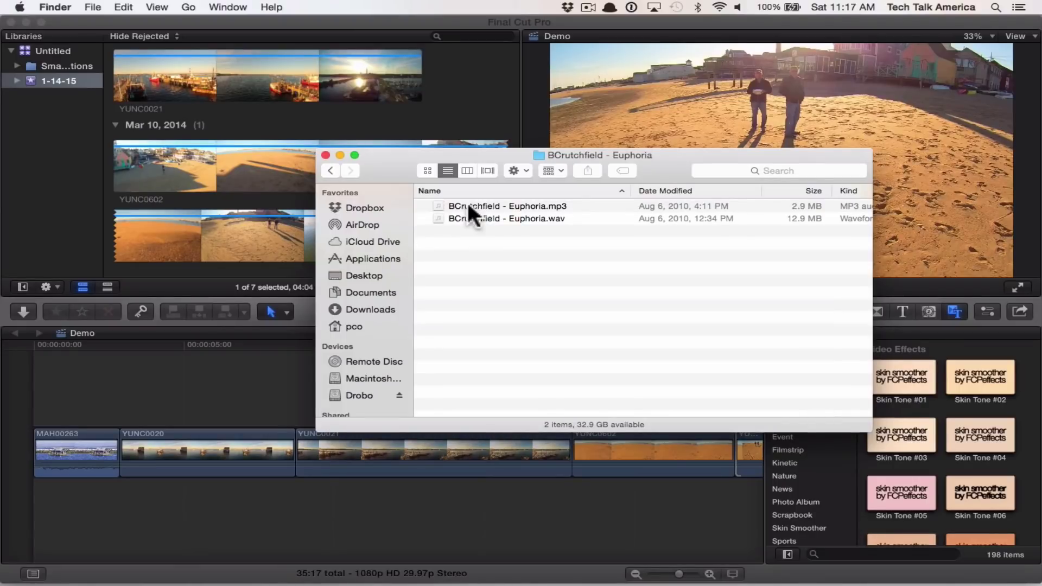
pyautogui.click(473, 218)
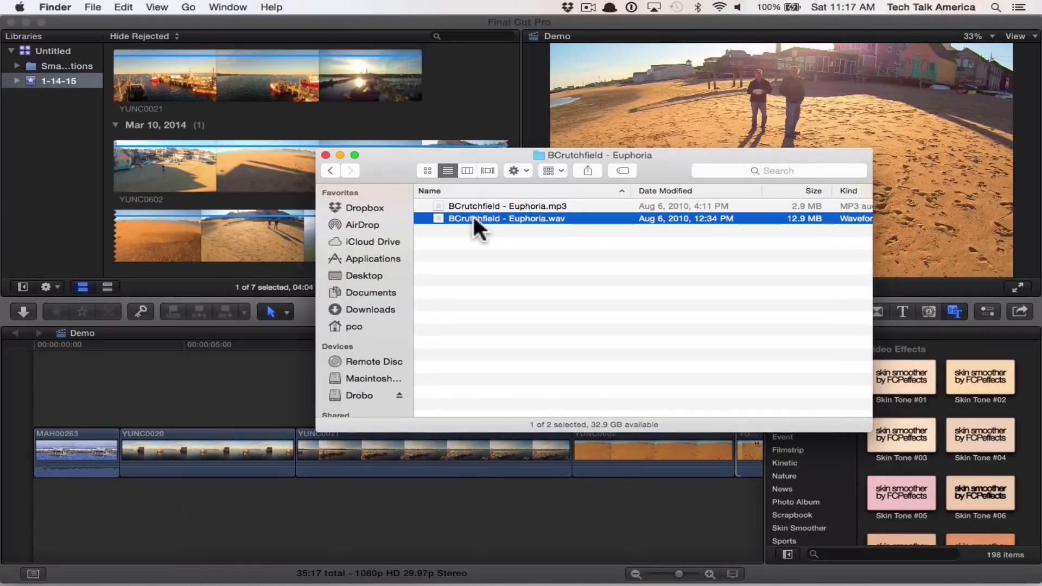
pyautogui.moveTo(471, 219); pyautogui.dragTo(39, 511)
pyautogui.click(67, 407)
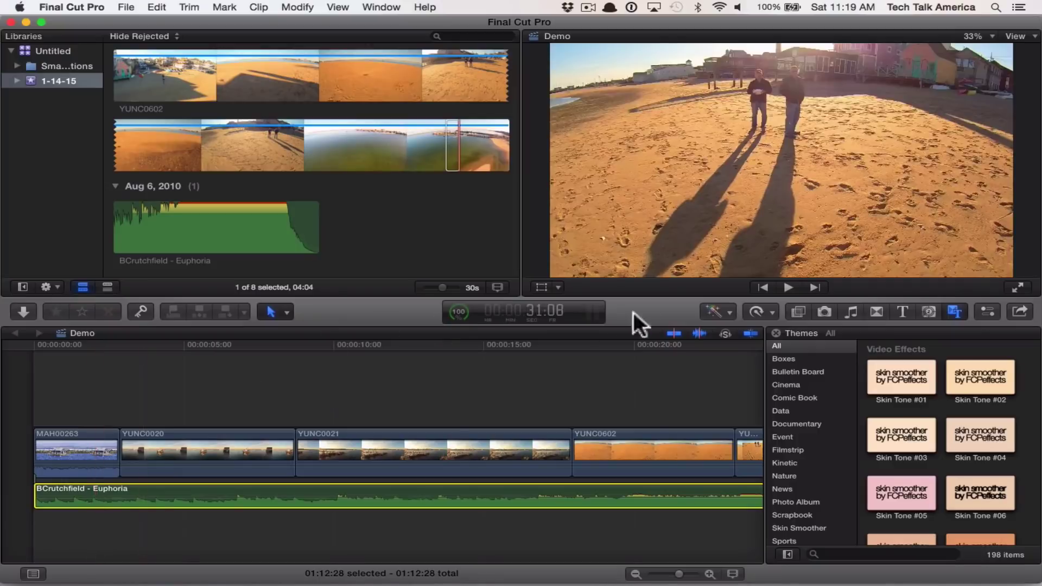
# Step: Browse the iTunes tracks in the Music and Sound library and lower the system volume
pyautogui.click(852, 312)
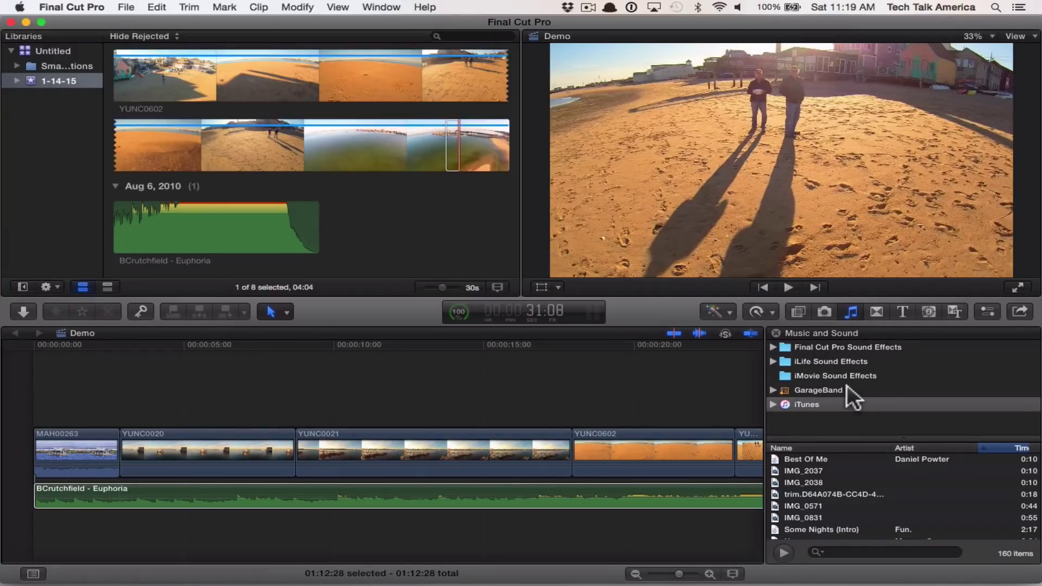
pyautogui.scroll(-4, 837, 466)
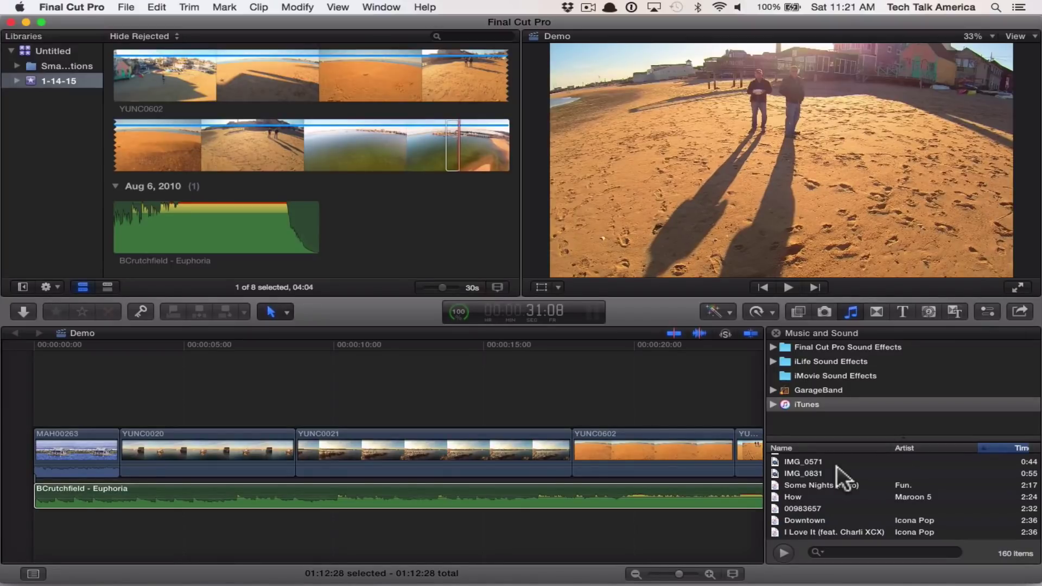
pyautogui.press('XF86AudioLowerVolume')
pyautogui.press('XF86AudioLowerVolume')
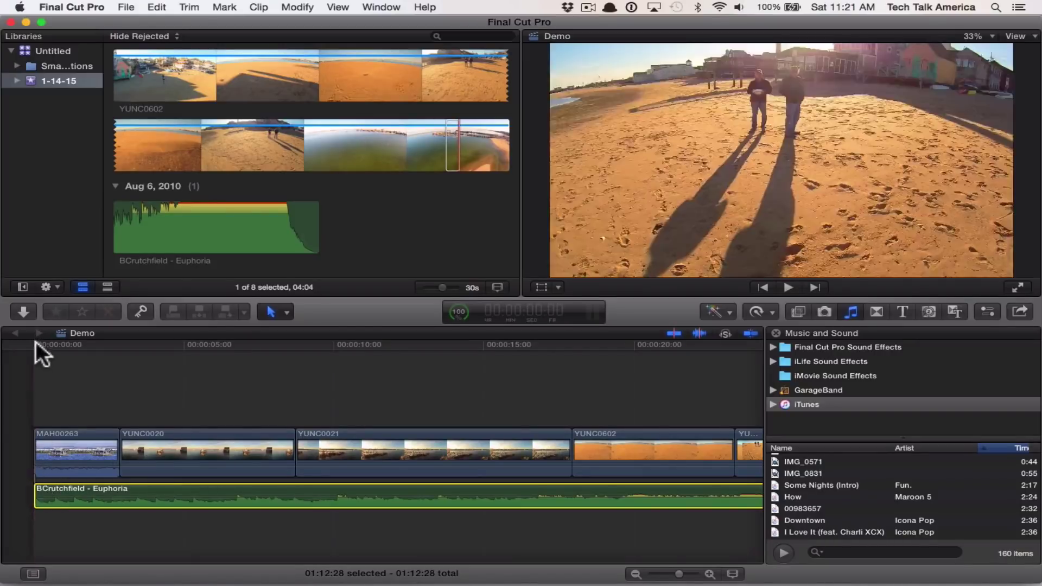
# Step: Play the project from the beginning and lower the MAH00263 clip's audio level to -∞ dB
pyautogui.click(33, 346)
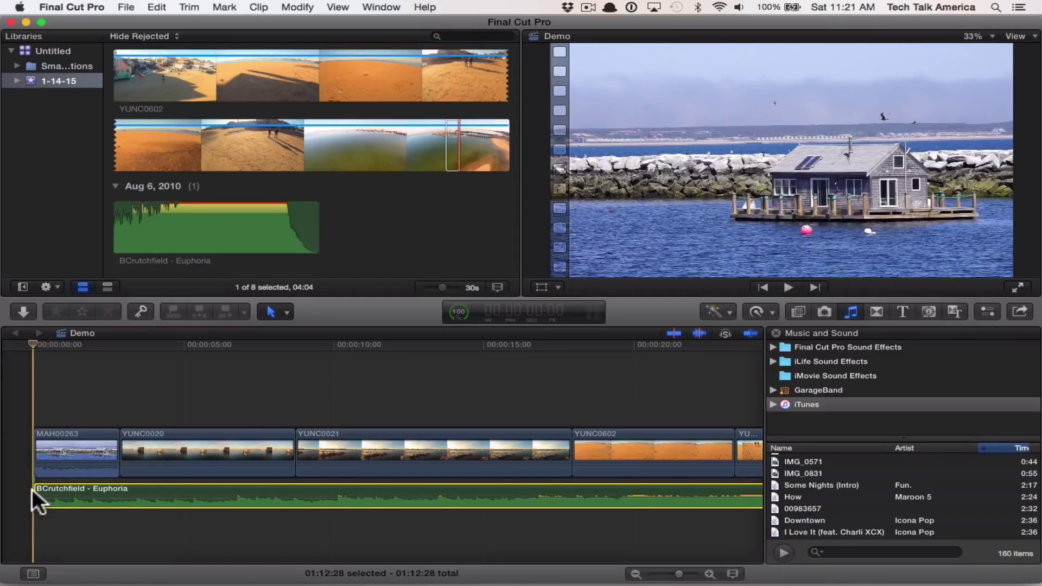
pyautogui.press('space')
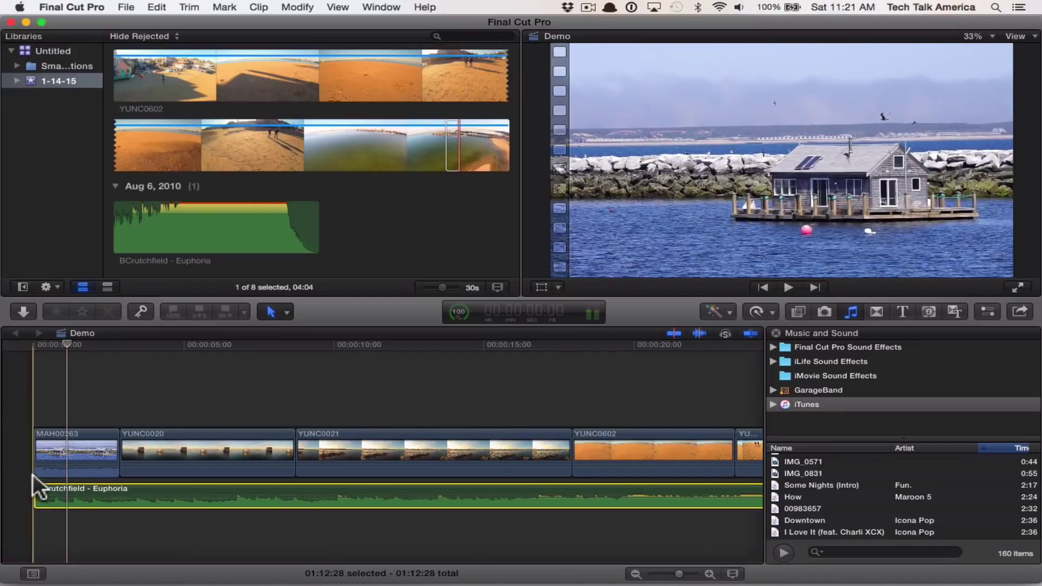
pyautogui.click(43, 464)
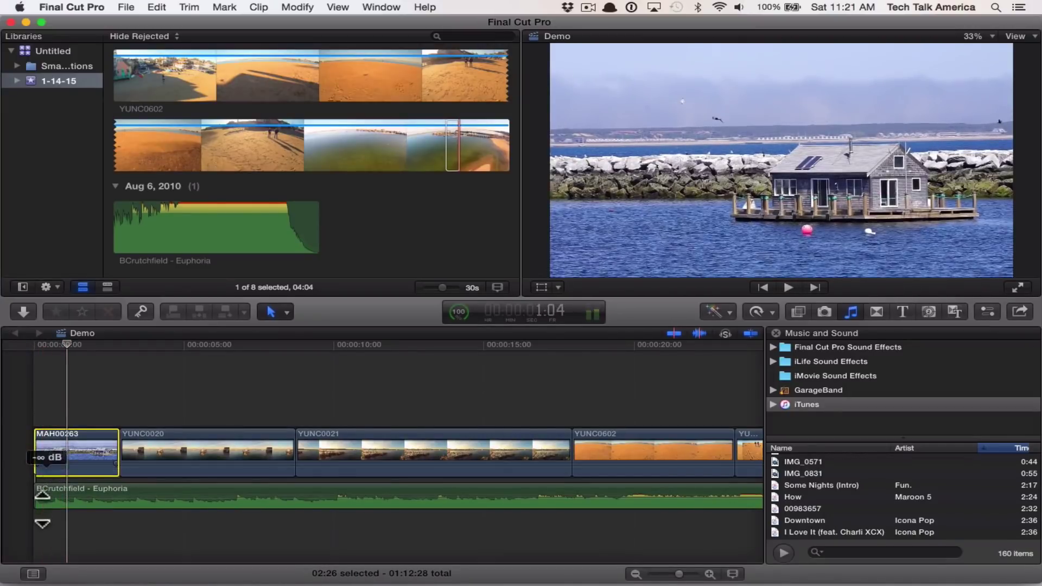
# Step: Play the project from the start and add a marker to the YUNC0020 clip at about 6:25
pyautogui.click(28, 354)
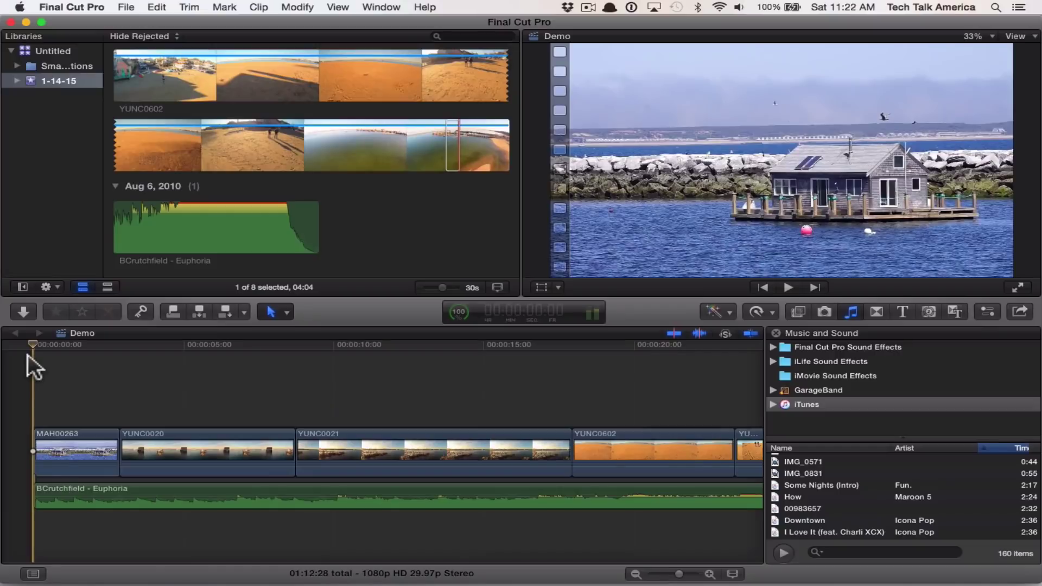
pyautogui.press('space')
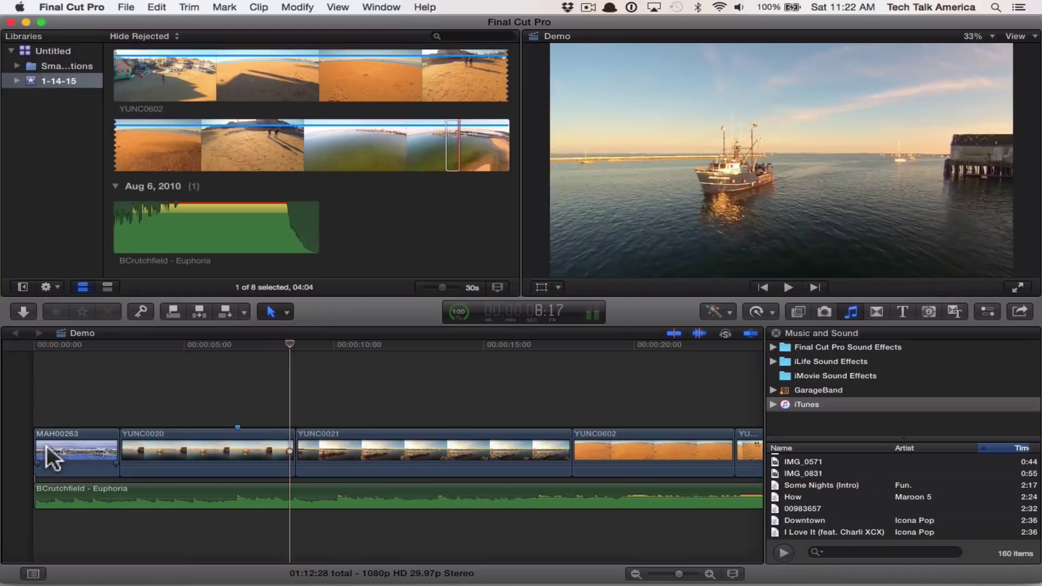
pyautogui.press('space')
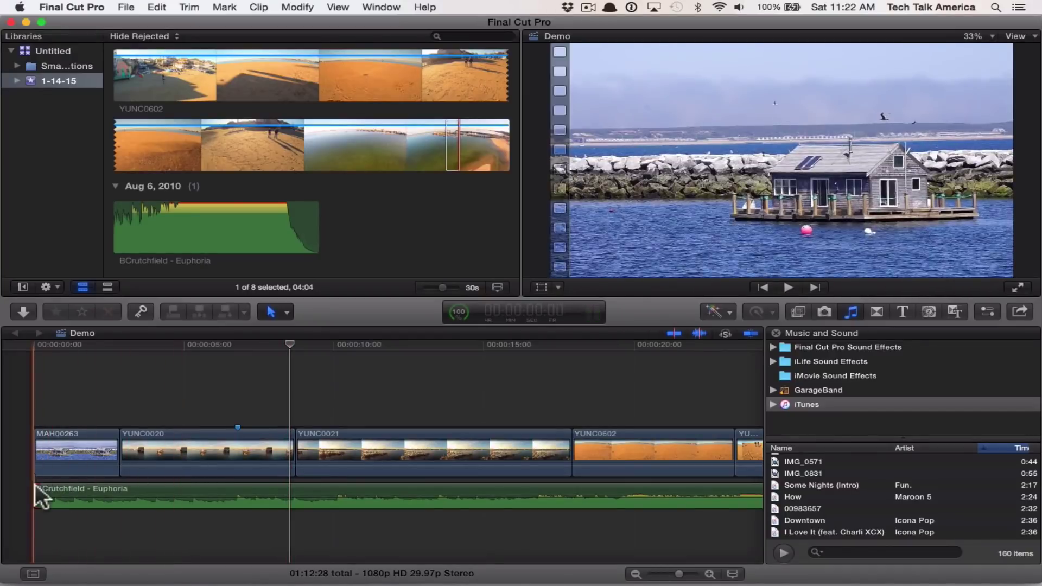
# Step: Add beat markers to the Euphoria music clip during playback from 6:25, one about every 3 seconds up to about 27 seconds
pyautogui.click(51, 488)
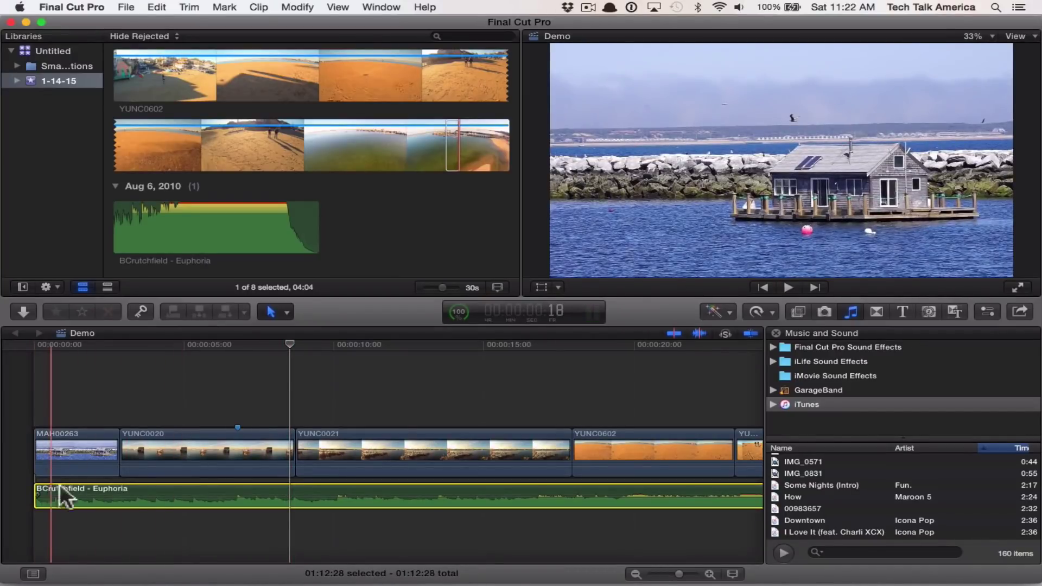
pyautogui.click(238, 345)
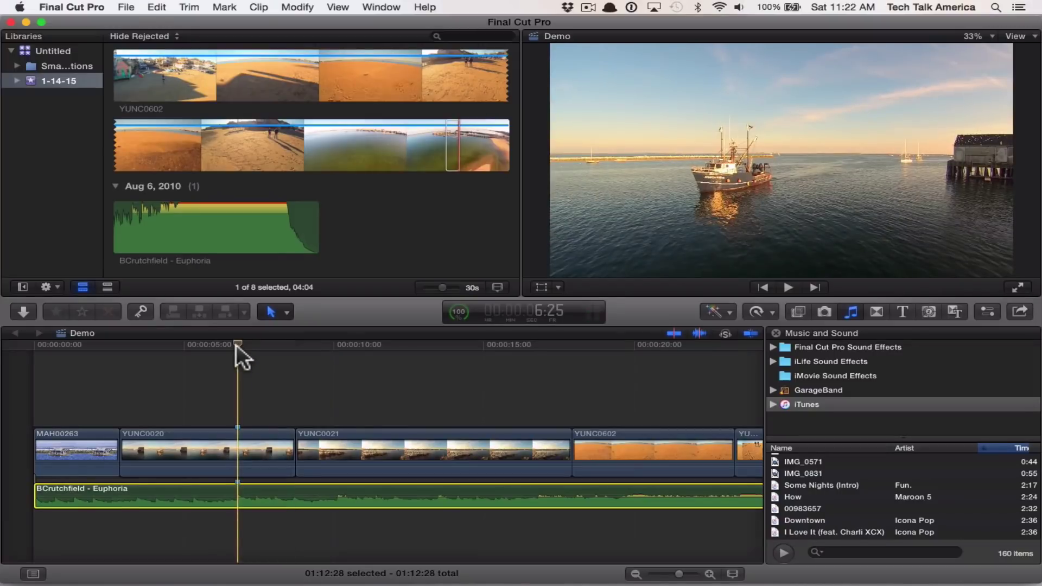
pyautogui.press('space')
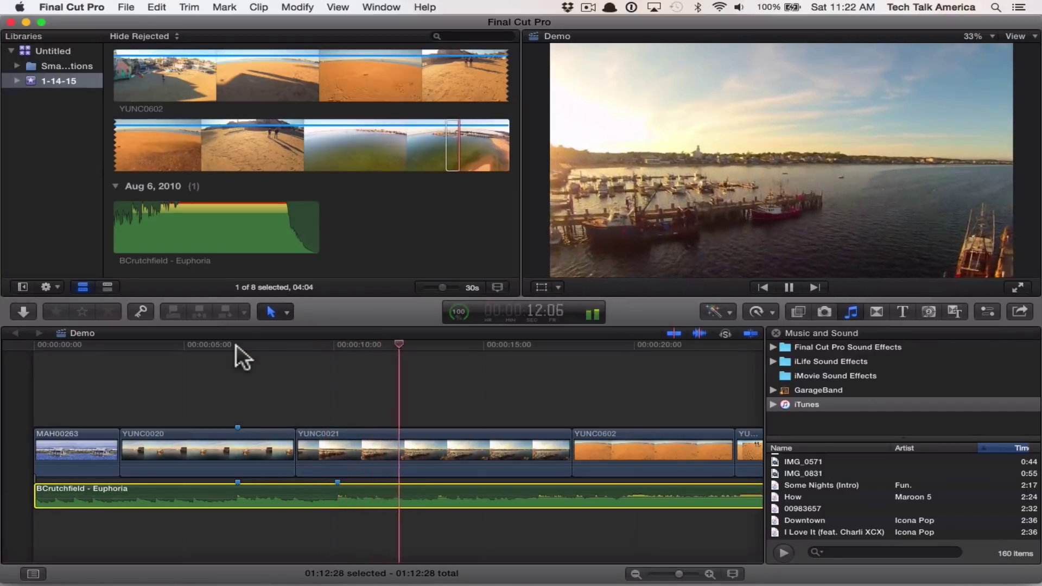
pyautogui.press('m')
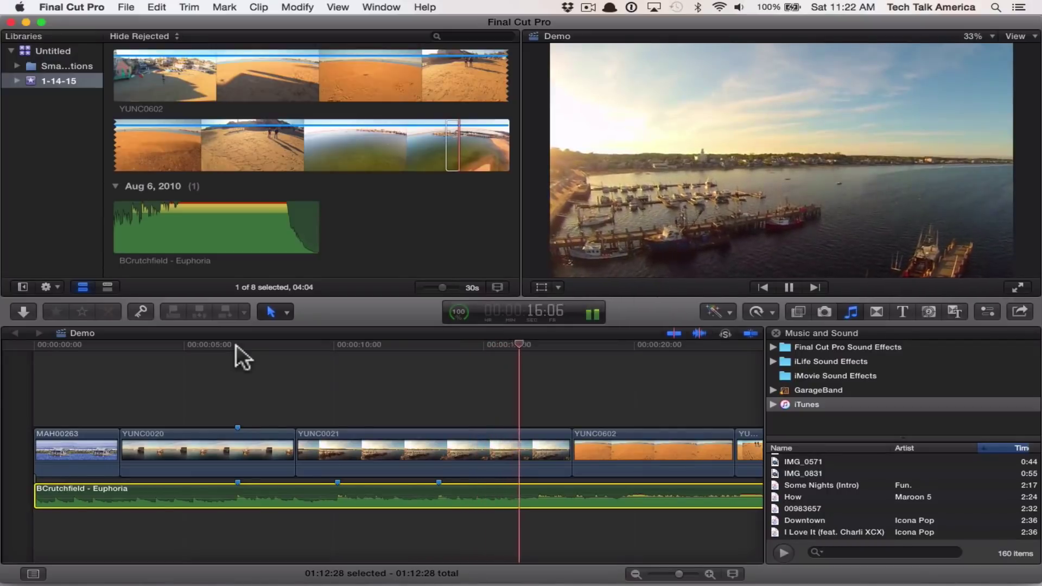
pyautogui.press('m')
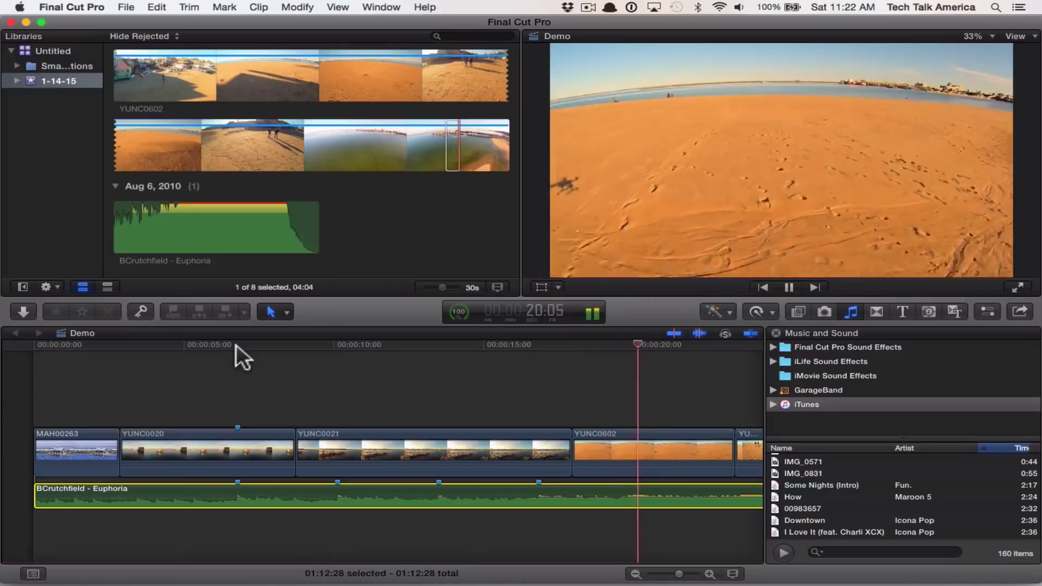
pyautogui.press('m')
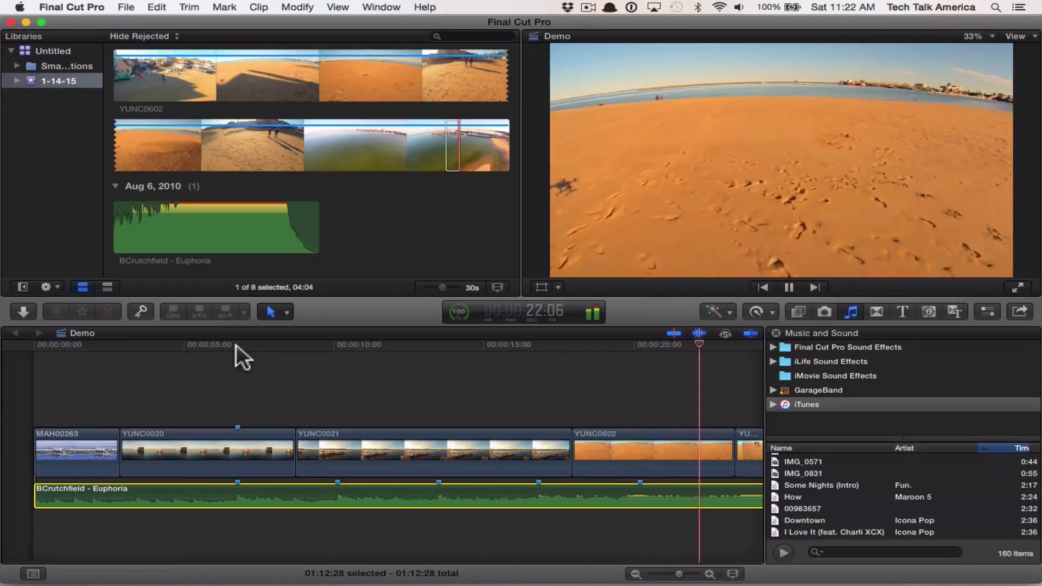
pyautogui.press('m')
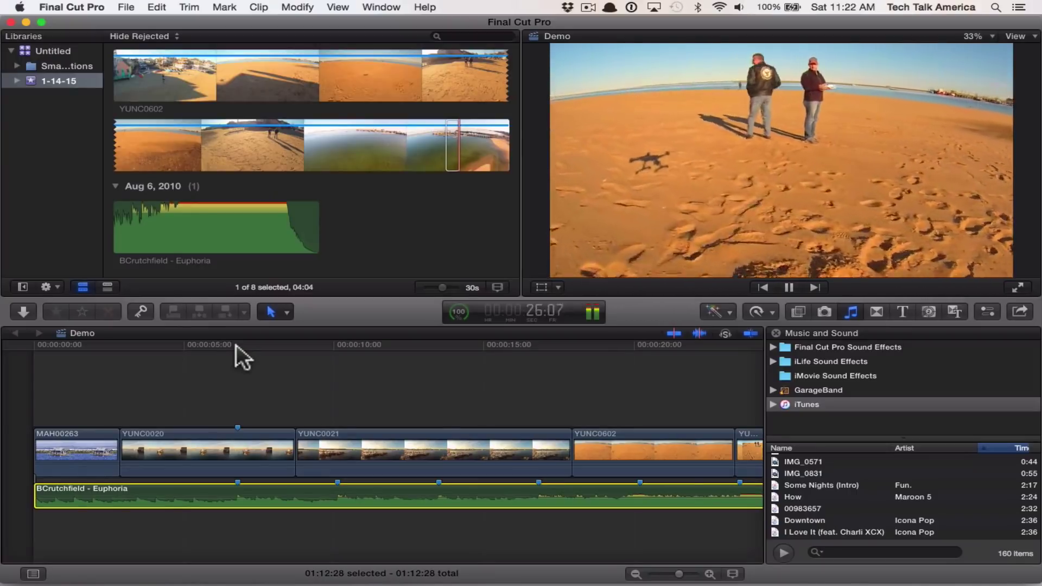
pyautogui.press('m')
pyautogui.press('space')
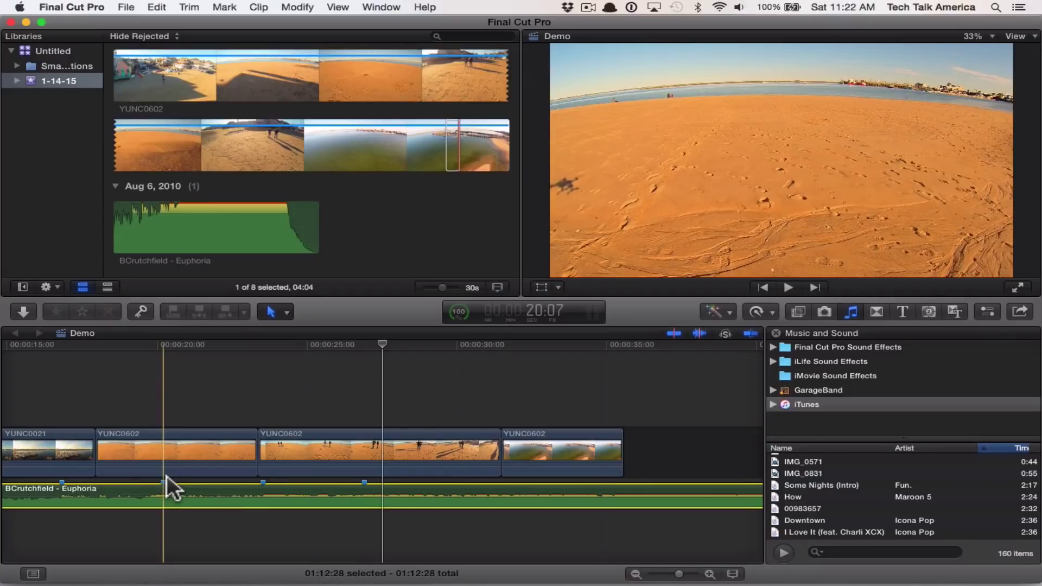
# Step: Move the MAH00263 clip from the start of the timeline to between YUNC0020 and YUNC0021
pyautogui.hscroll(-10, 166, 476)
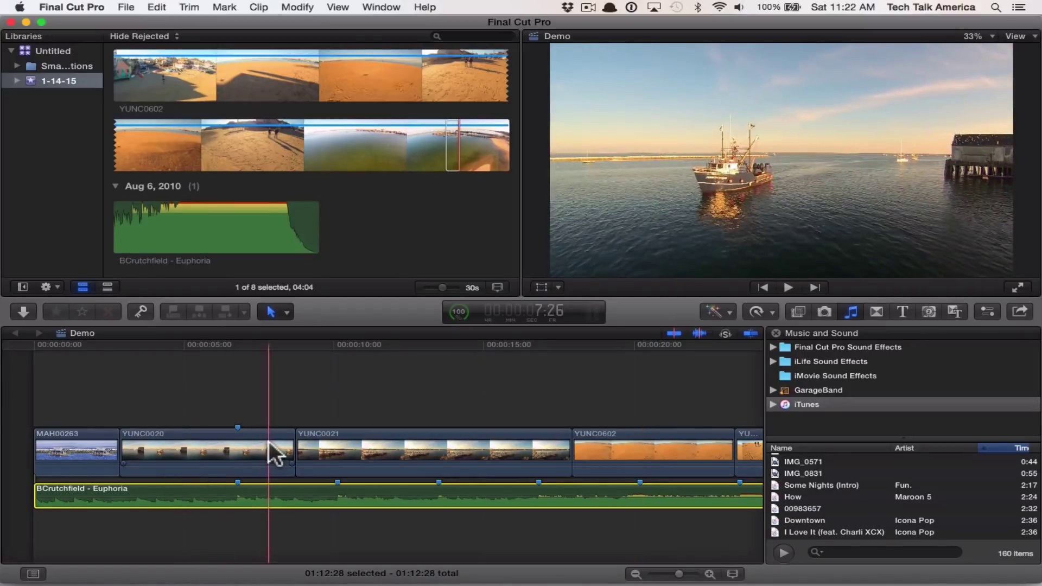
pyautogui.moveTo(57, 438); pyautogui.dragTo(284, 447)
pyautogui.moveTo(284, 487); pyautogui.dragTo(83, 487)
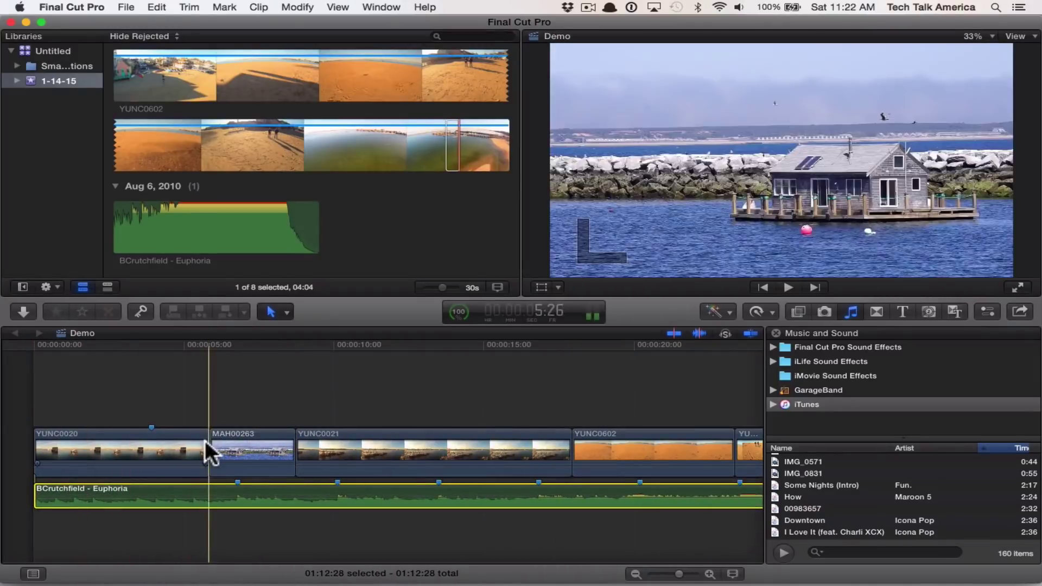
# Step: Extend the ends of the YUNC0020 and MAH00263 clips to the first and second beat markers on the Euphoria music
pyautogui.click(167, 397)
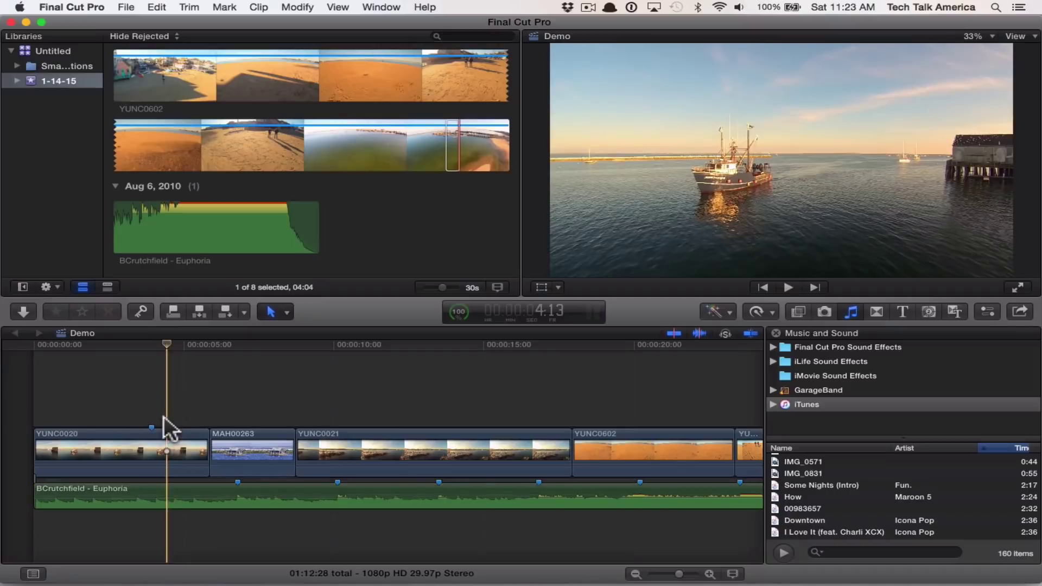
pyautogui.press('XF86AudioMute')
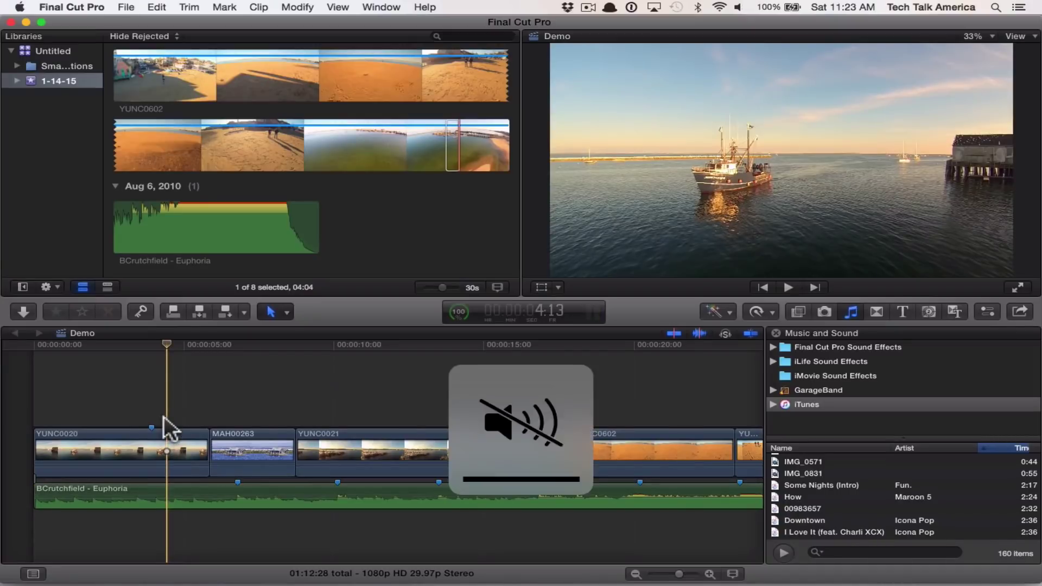
pyautogui.click(182, 450)
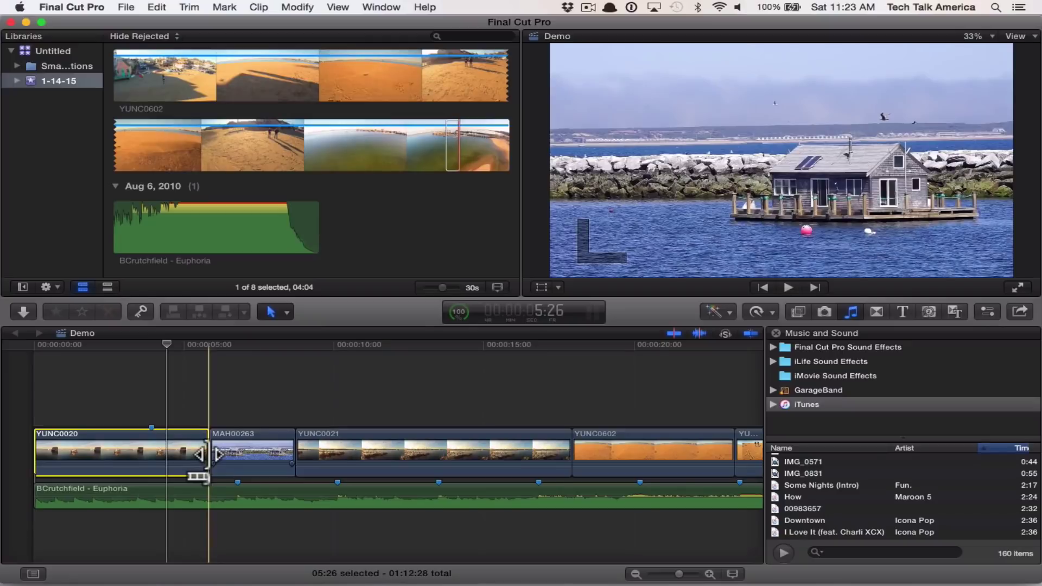
pyautogui.moveTo(209, 454); pyautogui.dragTo(239, 455)
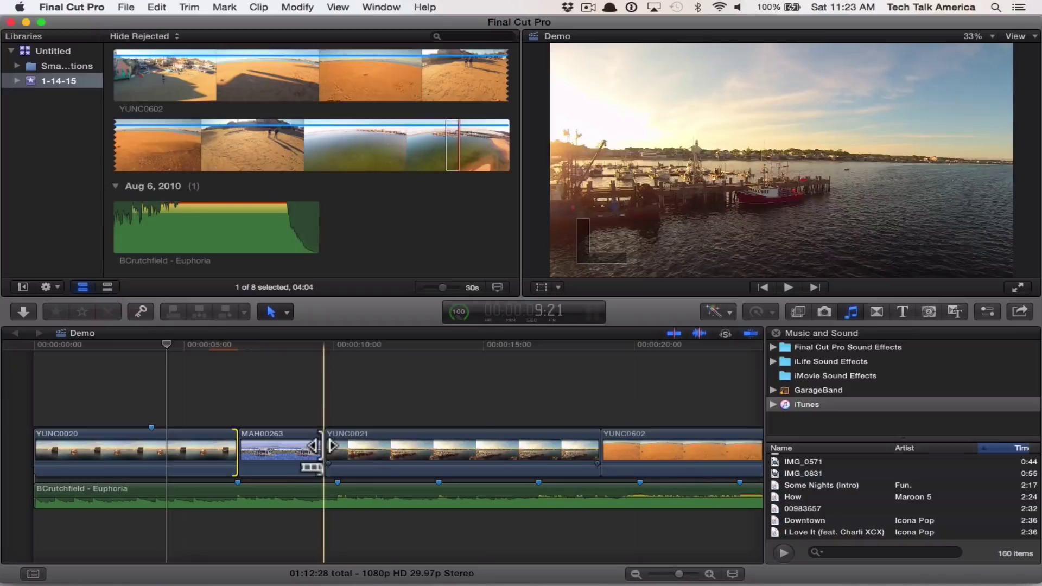
pyautogui.moveTo(323, 446); pyautogui.dragTo(331, 444)
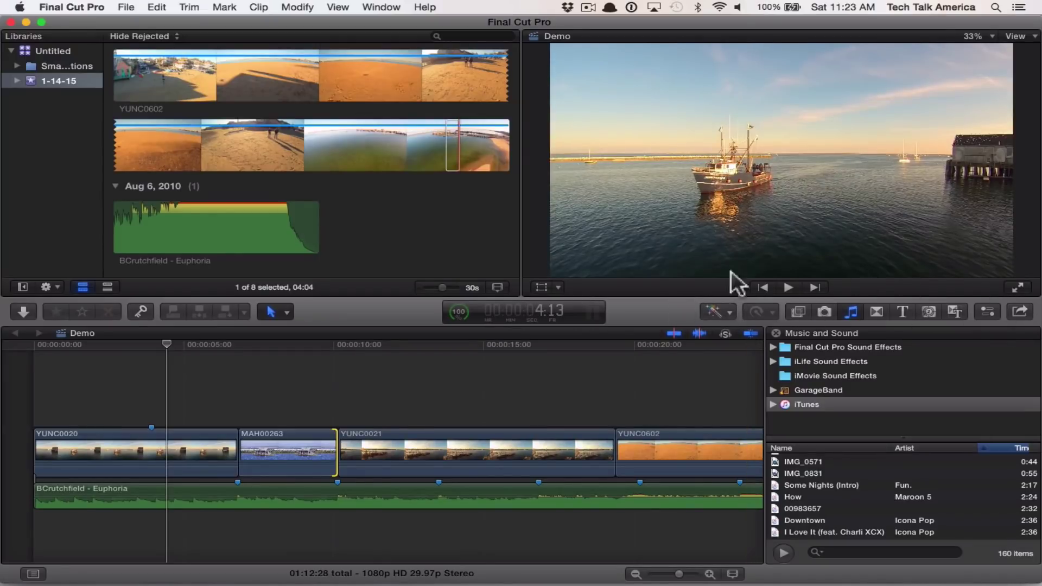
# Step: Preview the 50s TV effect on the YUNC0020 clip and browse the other video effects
pyautogui.click(800, 307)
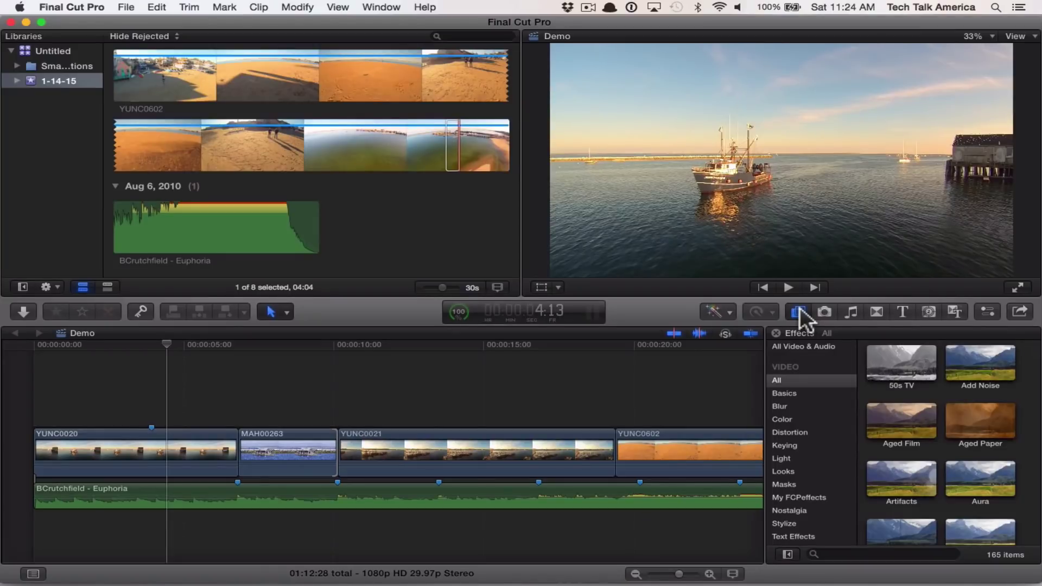
pyautogui.click(883, 365)
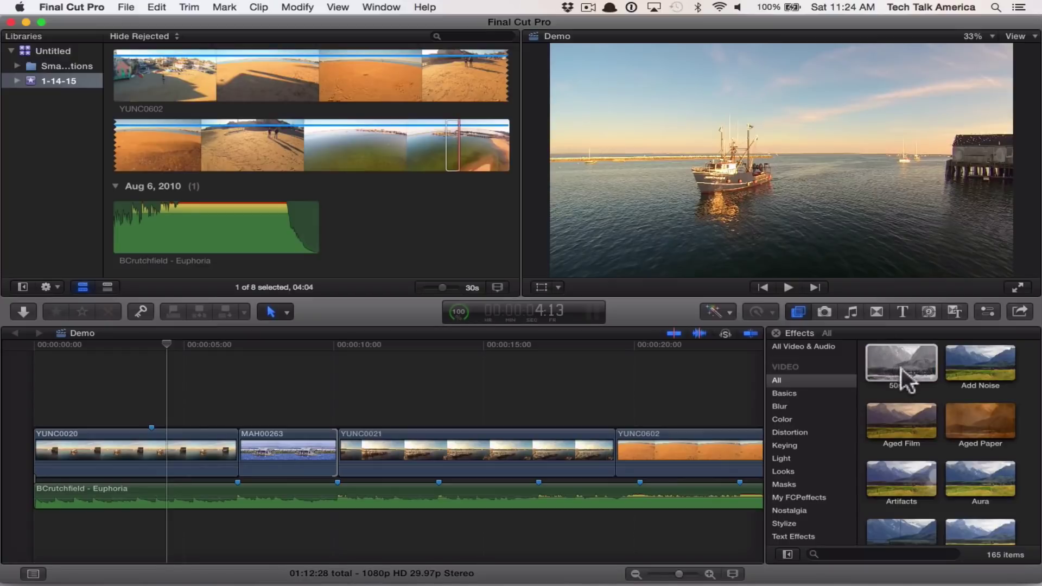
pyautogui.click(157, 439)
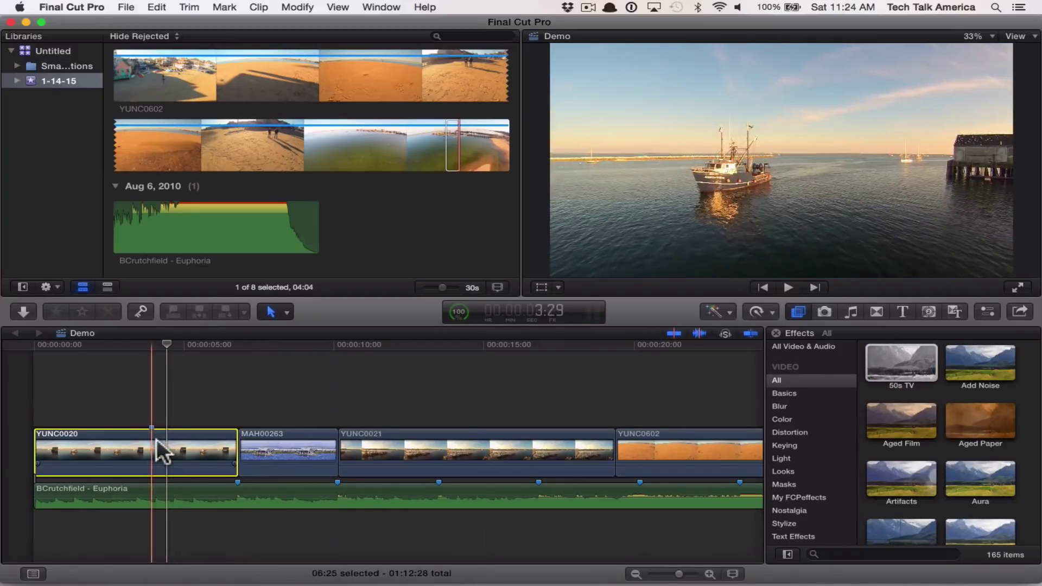
pyautogui.click(895, 367)
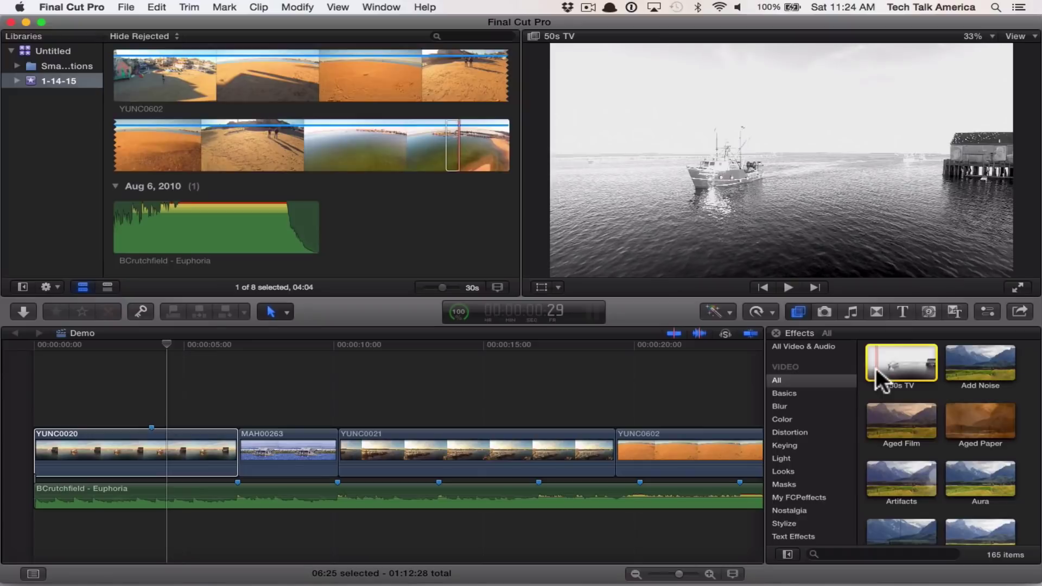
pyautogui.press('space')
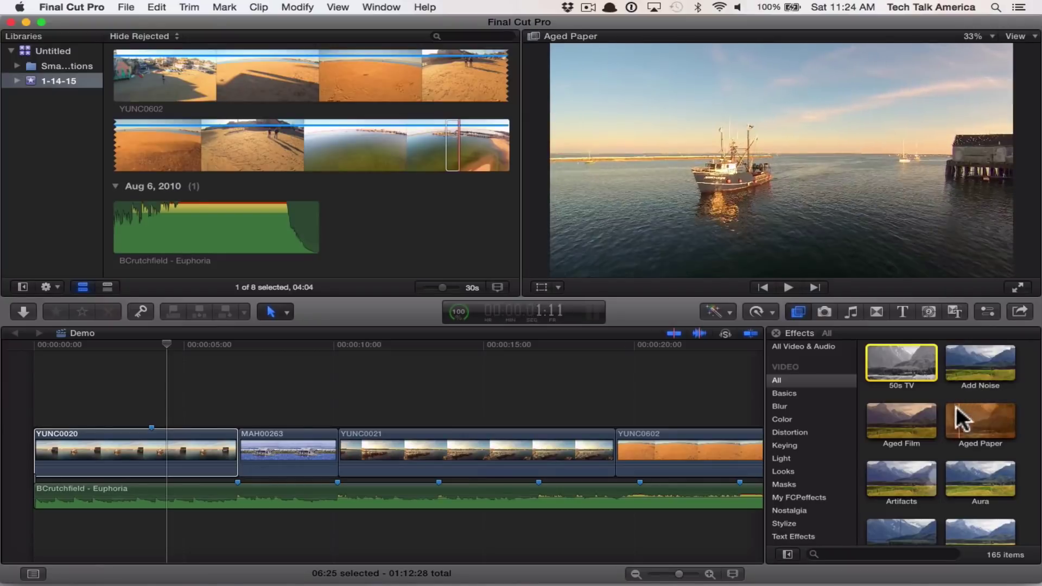
pyautogui.scroll(-1, 975, 412)
pyautogui.scroll(-3, 975, 412)
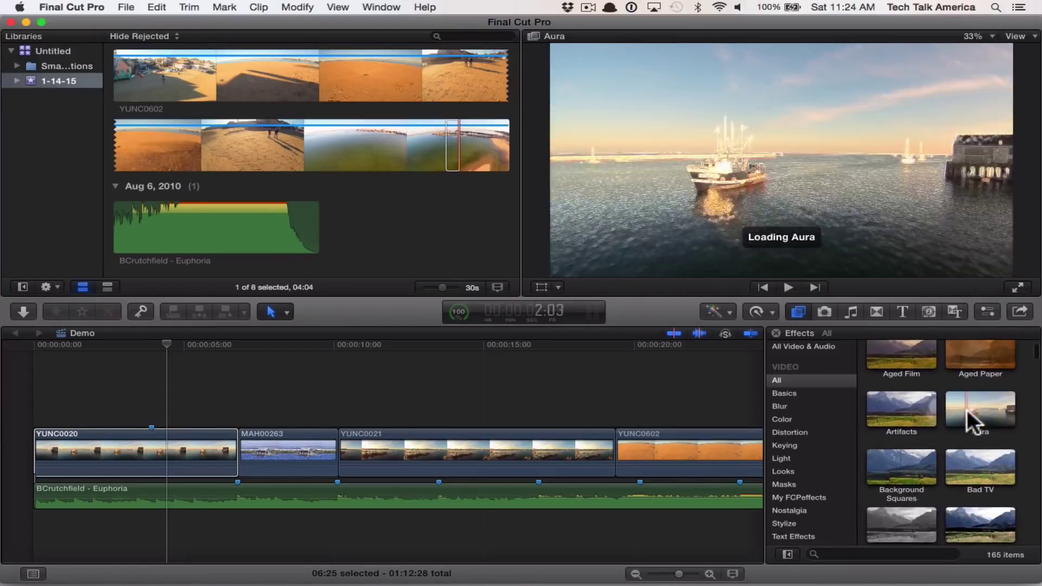
pyautogui.scroll(-8, 956, 424)
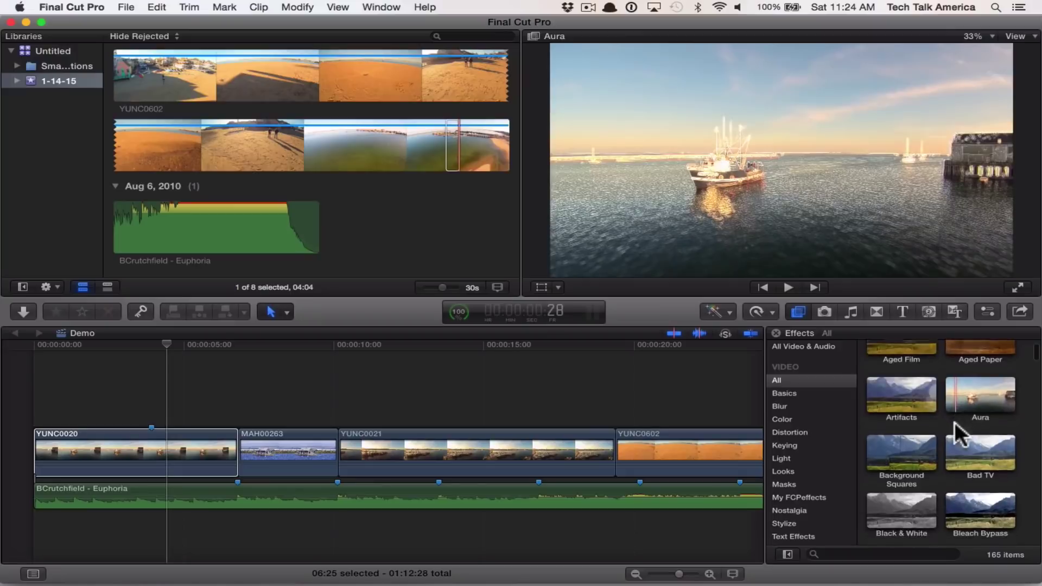
pyautogui.scroll(-9, 955, 424)
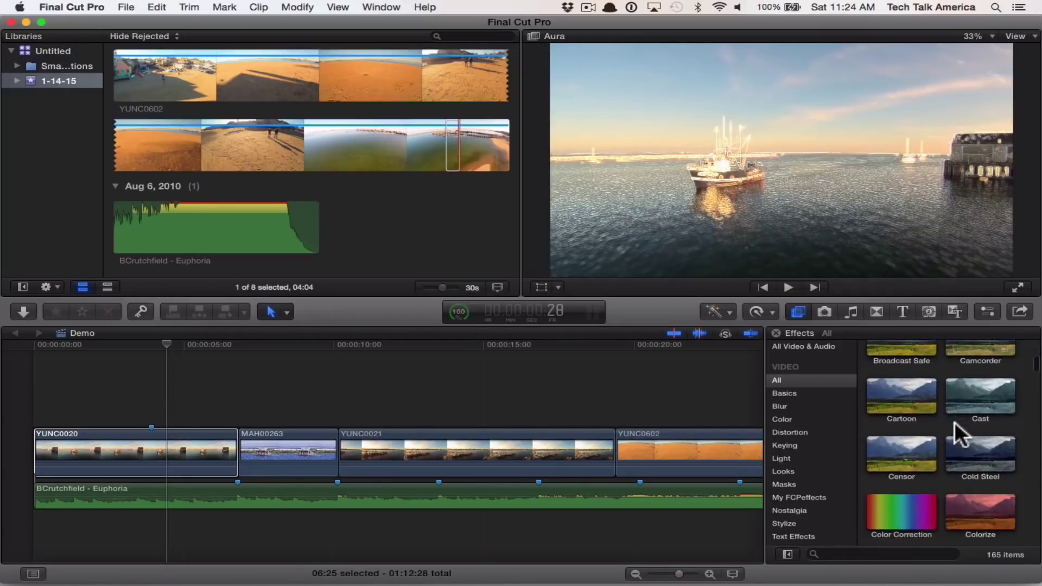
pyautogui.scroll(10, 956, 423)
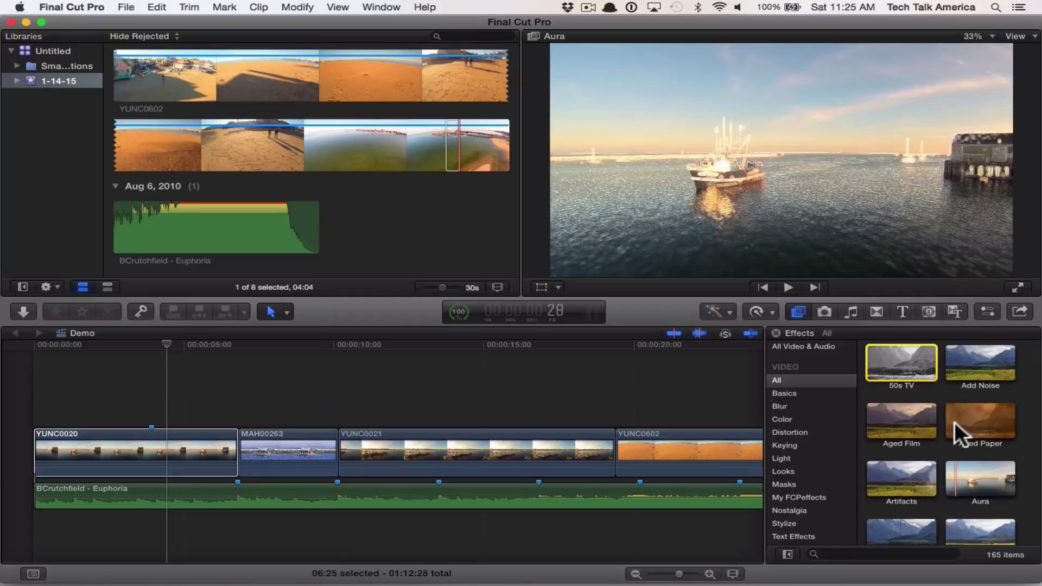
# Step: Insert the photo of the dune at sunset from the Photos library between YUNC0020 and MAH00263
pyautogui.click(827, 313)
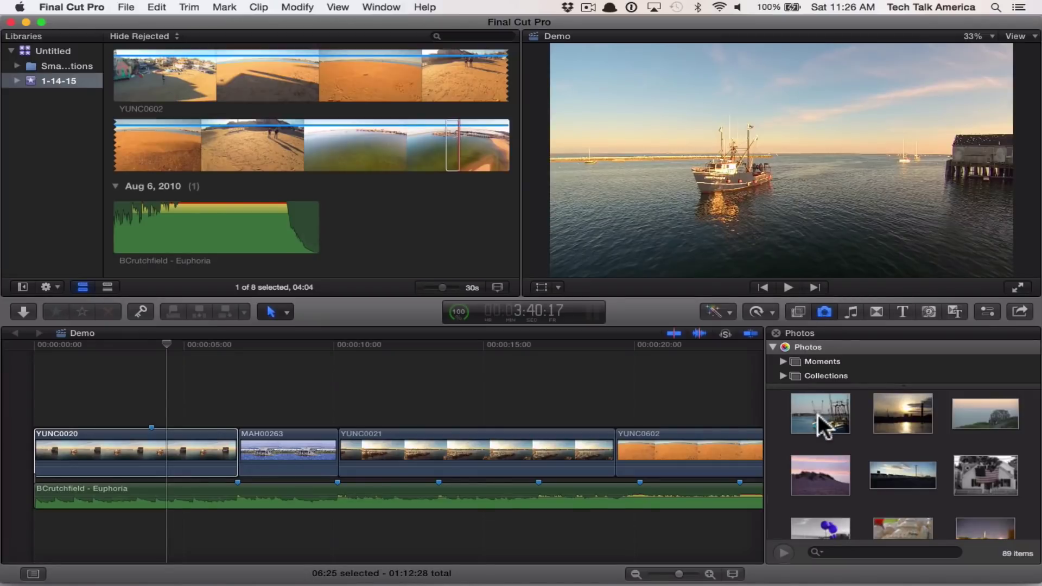
pyautogui.click(809, 466)
pyautogui.moveTo(824, 470); pyautogui.dragTo(240, 452)
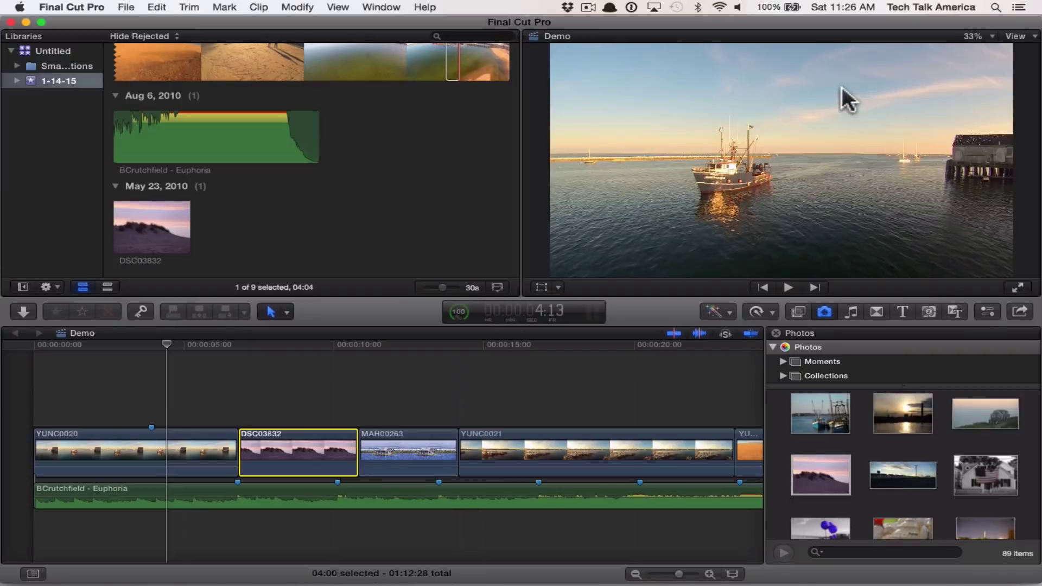
# Step: Crop the DSC03832 dune photo to fill the widescreen frame, using the Crop mode instead of Trim
pyautogui.click(282, 349)
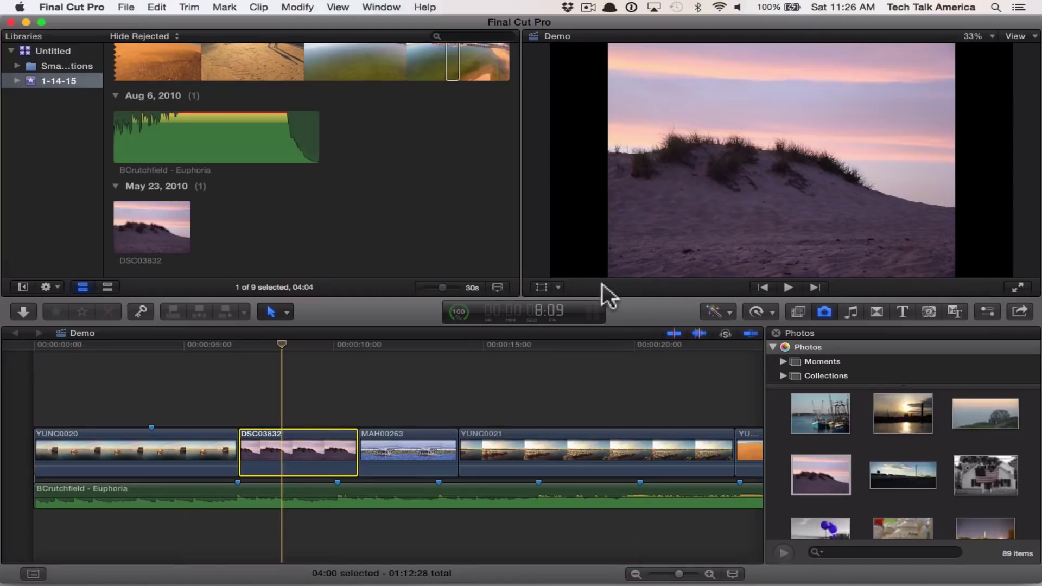
pyautogui.click(559, 288)
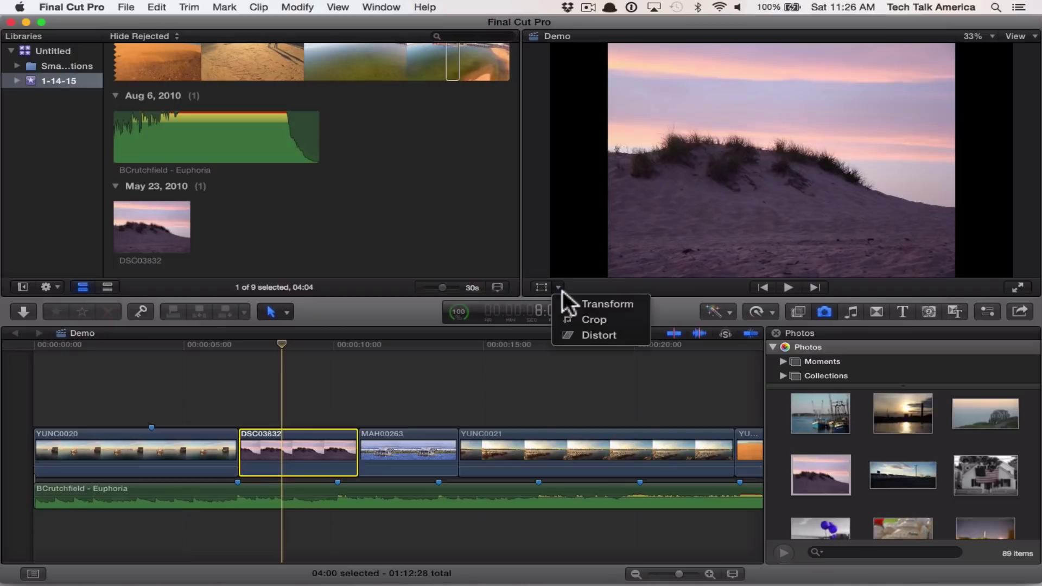
pyautogui.click(630, 320)
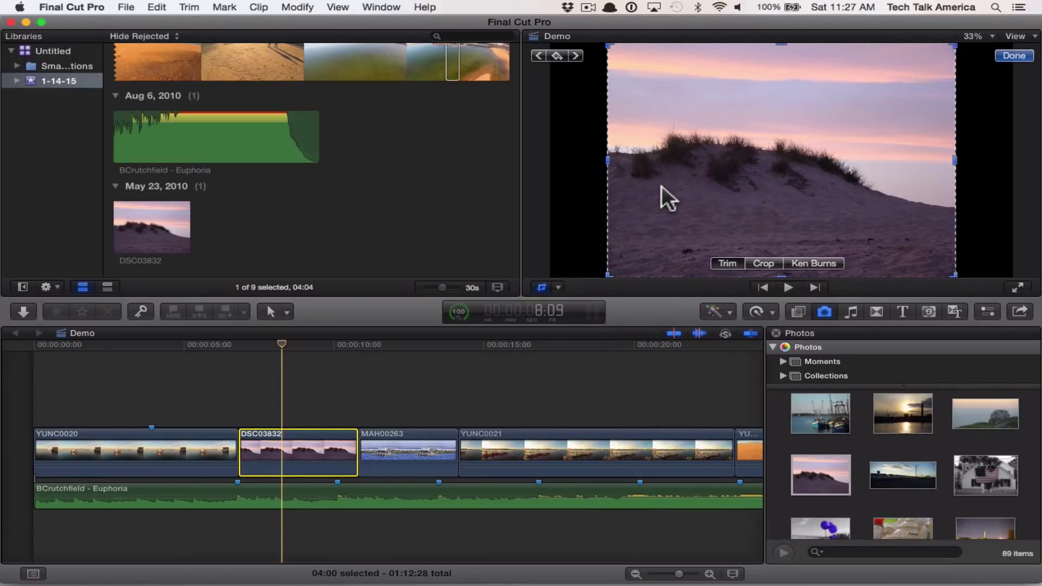
pyautogui.click(607, 275)
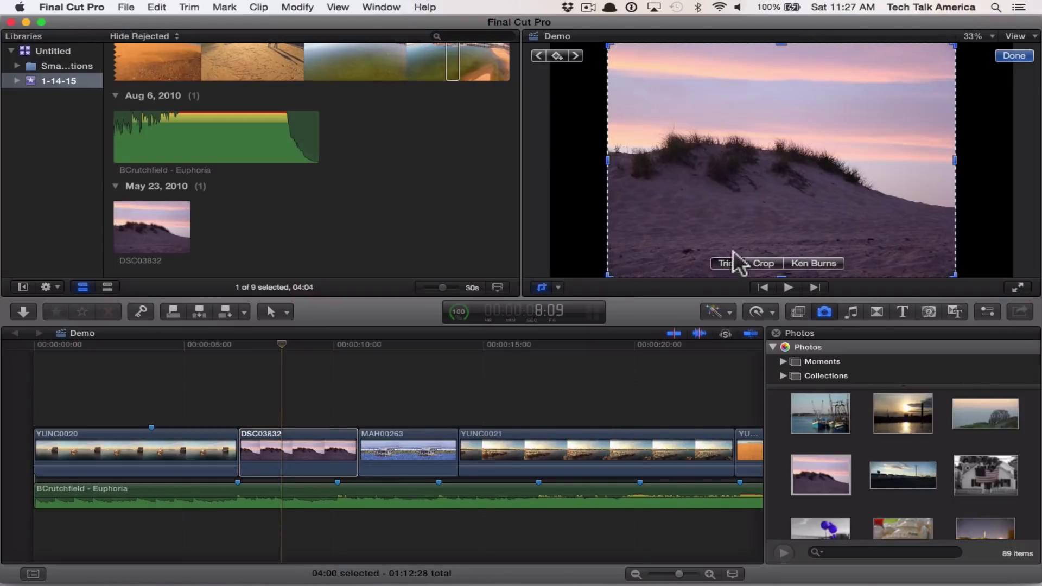
pyautogui.click(763, 263)
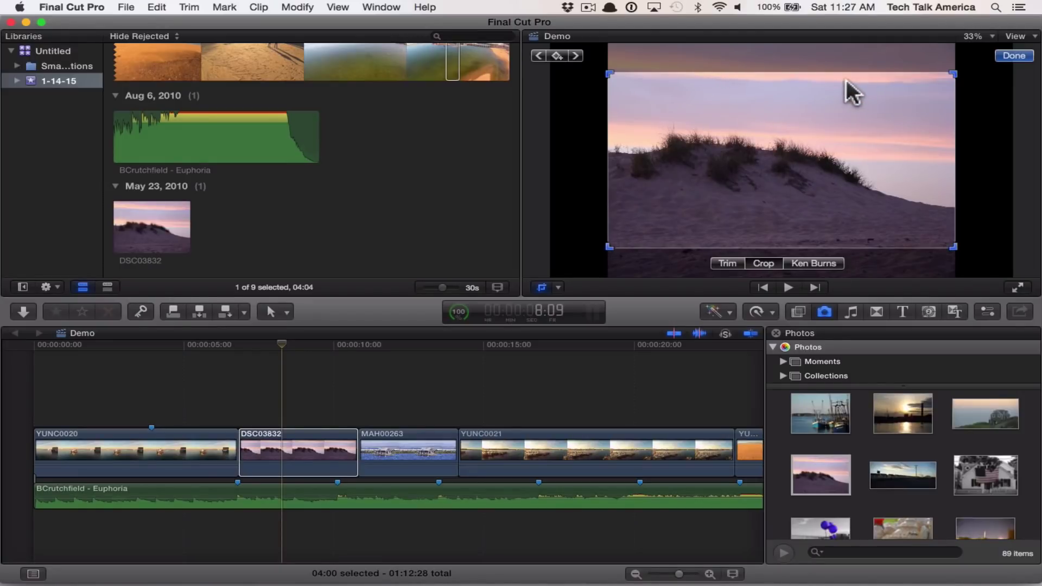
pyautogui.moveTo(846, 79)
pyautogui.mouseDown()
pyautogui.moveTo(846, 91)
pyautogui.moveTo(846, 80)
pyautogui.mouseUp()
pyautogui.click(1006, 54)
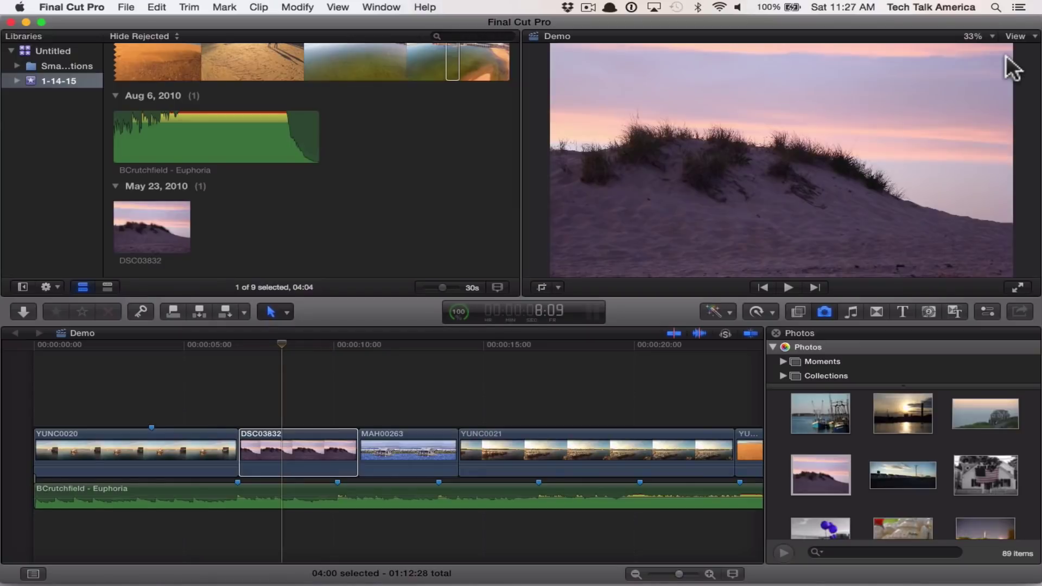
# Step: Try the Ken Burns mode on the dune photo, then return it to the Crop mode
pyautogui.click(559, 288)
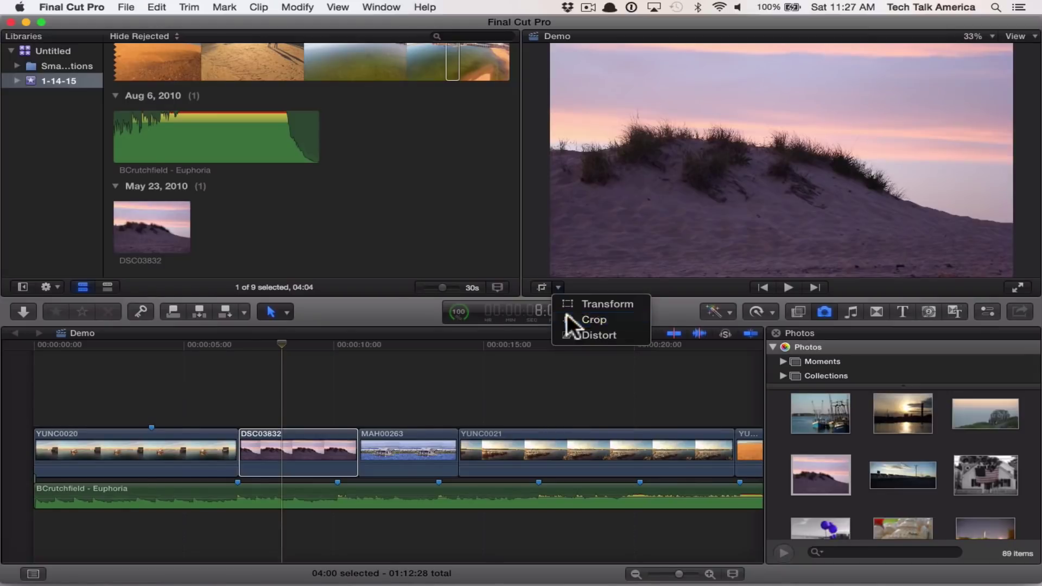
pyautogui.click(568, 315)
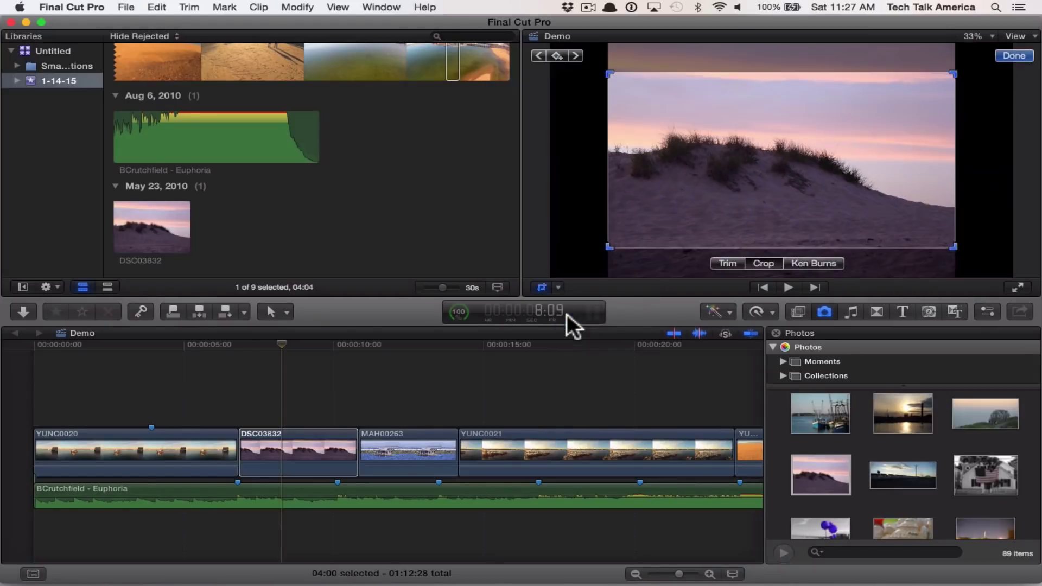
pyautogui.click(827, 264)
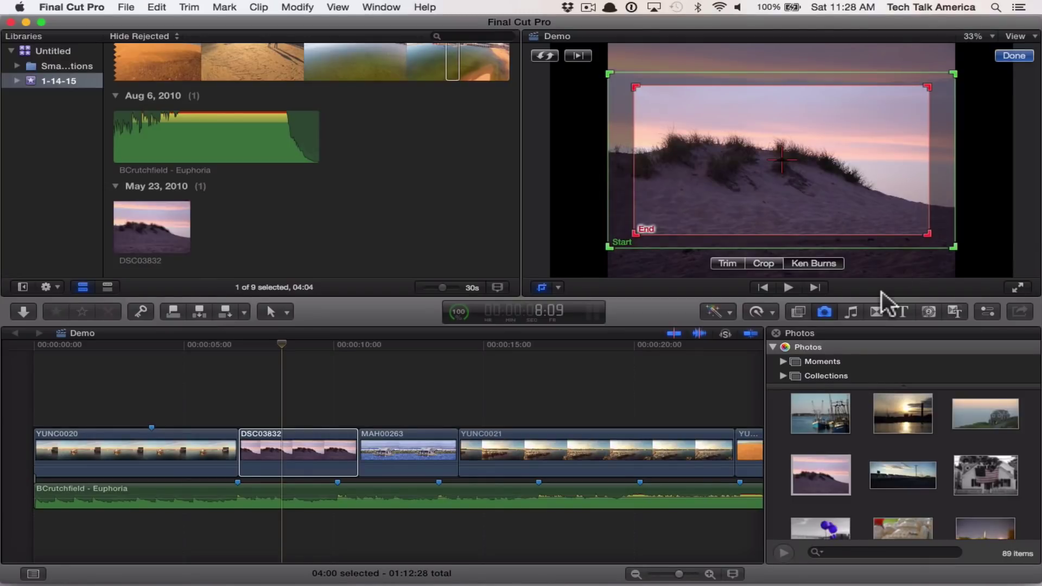
pyautogui.click(758, 265)
pyautogui.click(1009, 56)
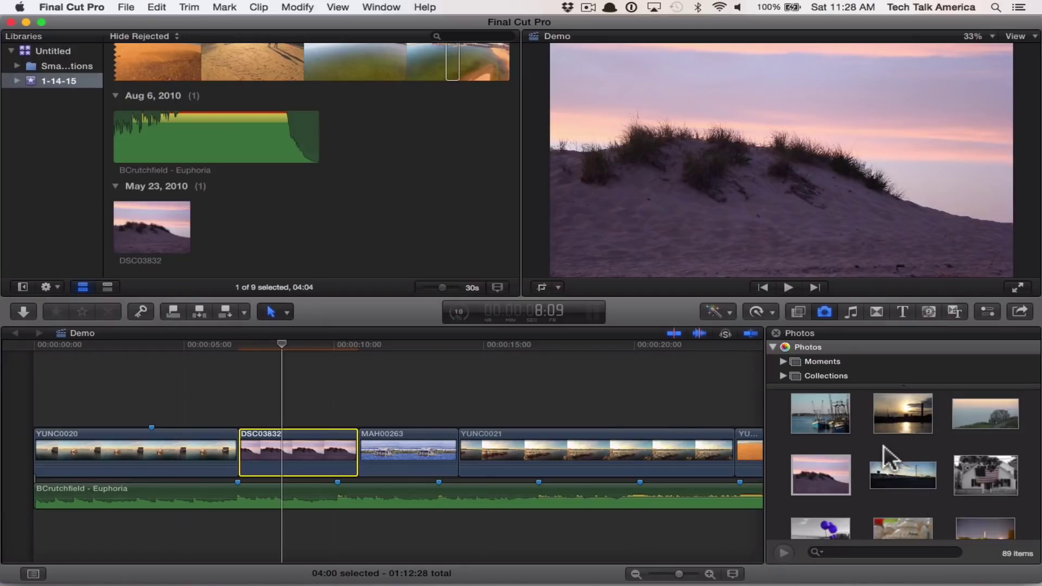
# Step: Browse all the available transitions and preview Cross Dissolve
pyautogui.click(853, 312)
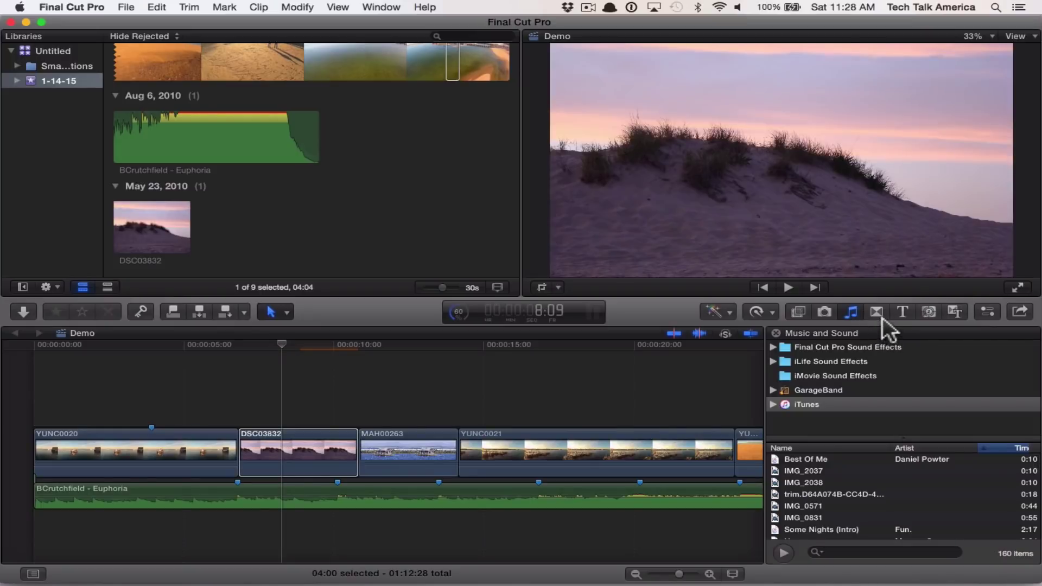
pyautogui.click(879, 315)
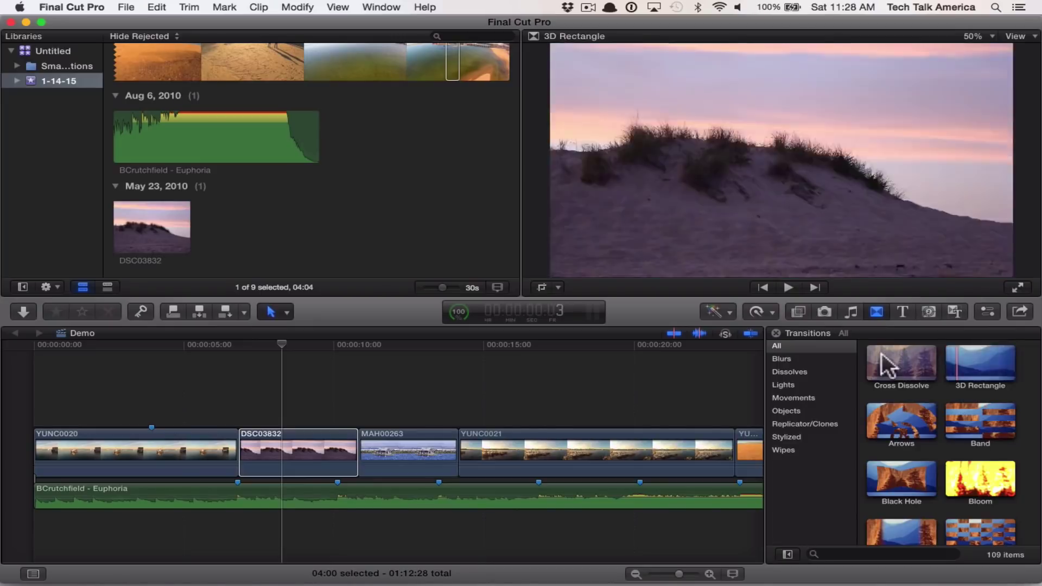
pyautogui.scroll(-5, 919, 360)
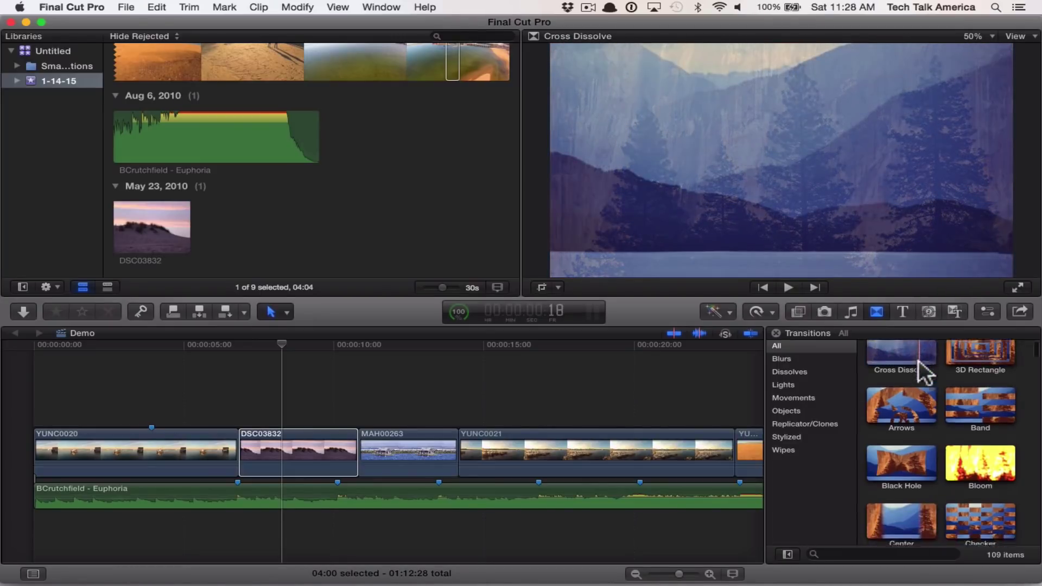
pyautogui.scroll(-5, 919, 360)
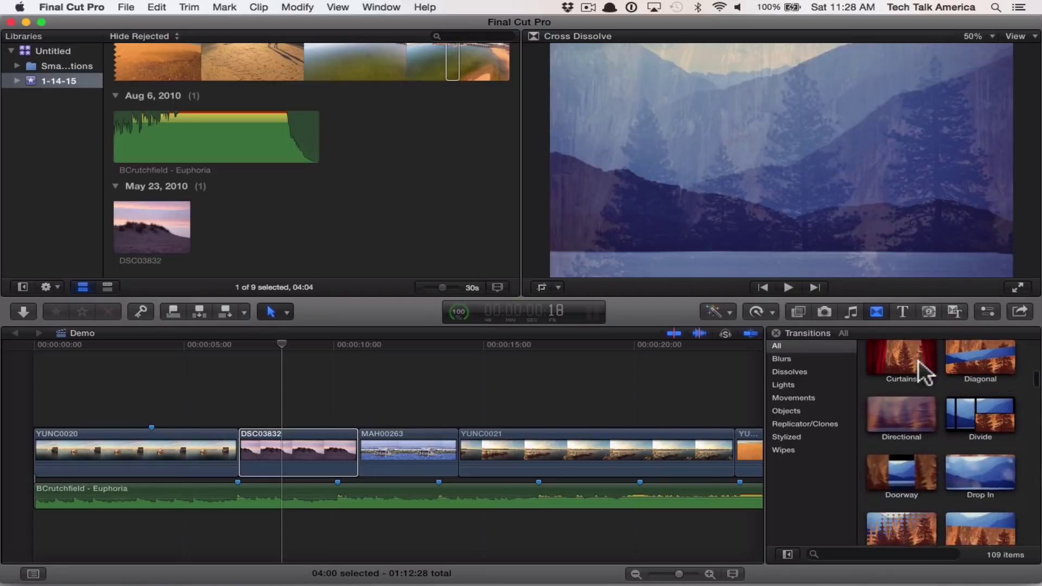
pyautogui.scroll(-4, 918, 475)
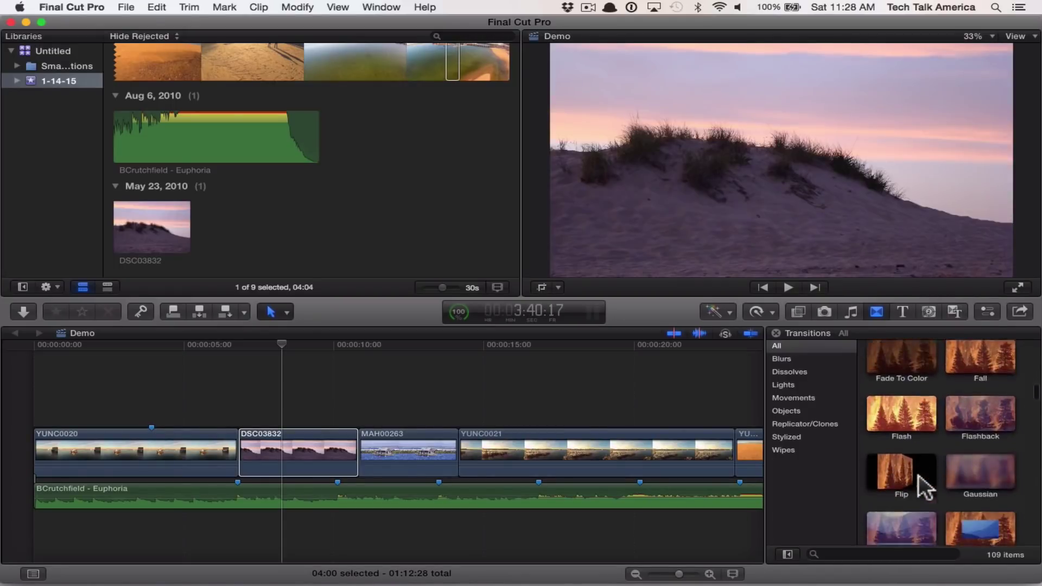
pyautogui.scroll(10, 919, 475)
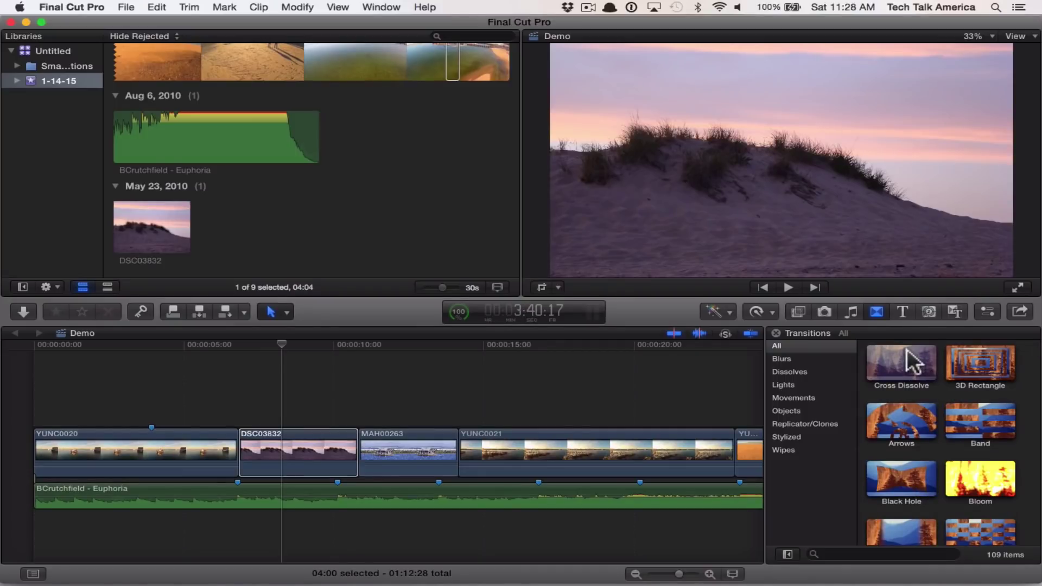
# Step: Delete the DSC03832 photo from the timeline and add a Cross Dissolve transition between YUNC0020 and MAH00263
pyautogui.click(270, 439)
pyautogui.click(248, 403)
pyautogui.click(291, 455)
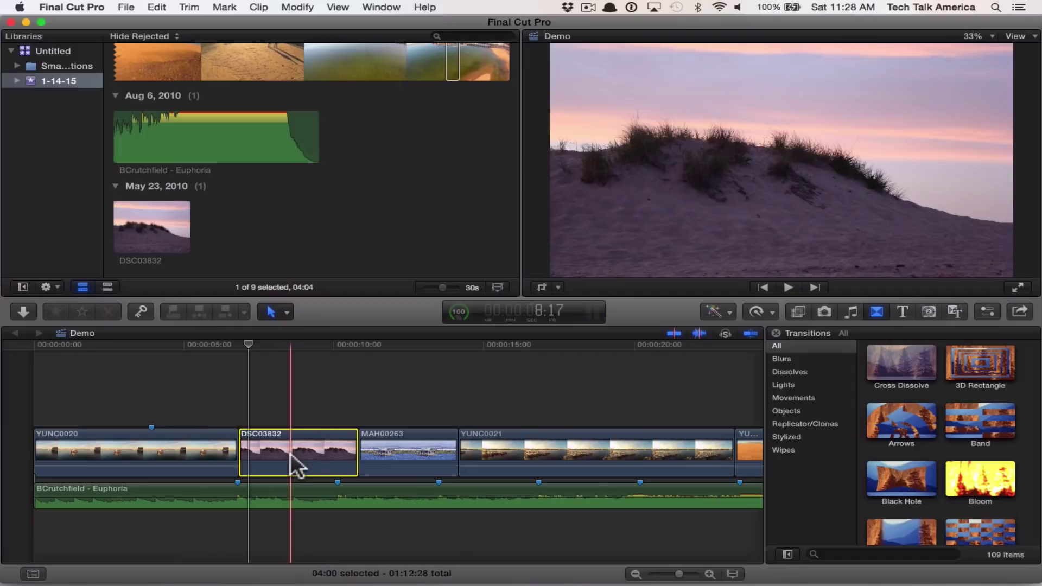
pyautogui.press('Delete')
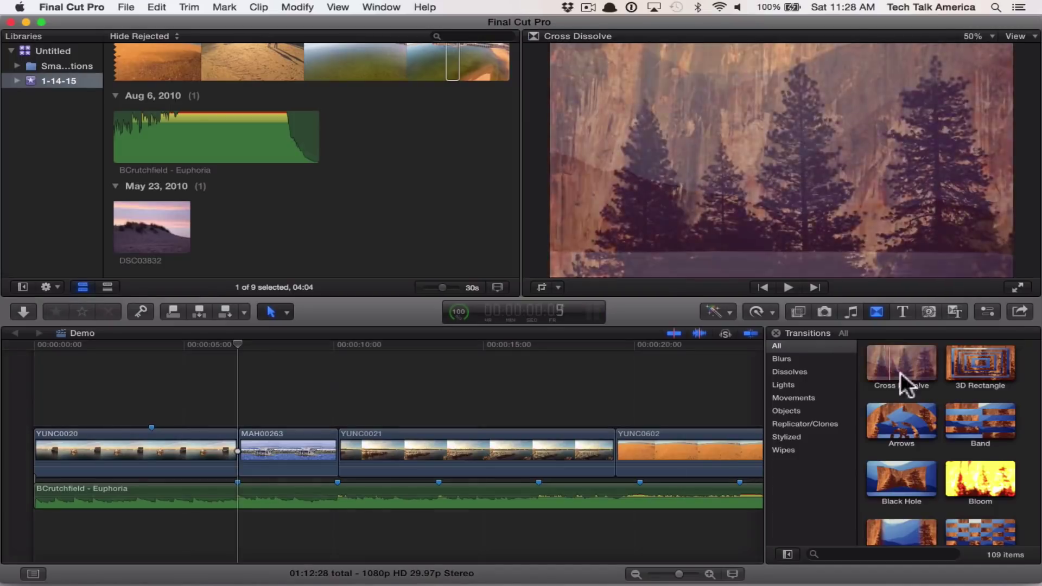
pyautogui.moveTo(903, 363); pyautogui.dragTo(251, 444)
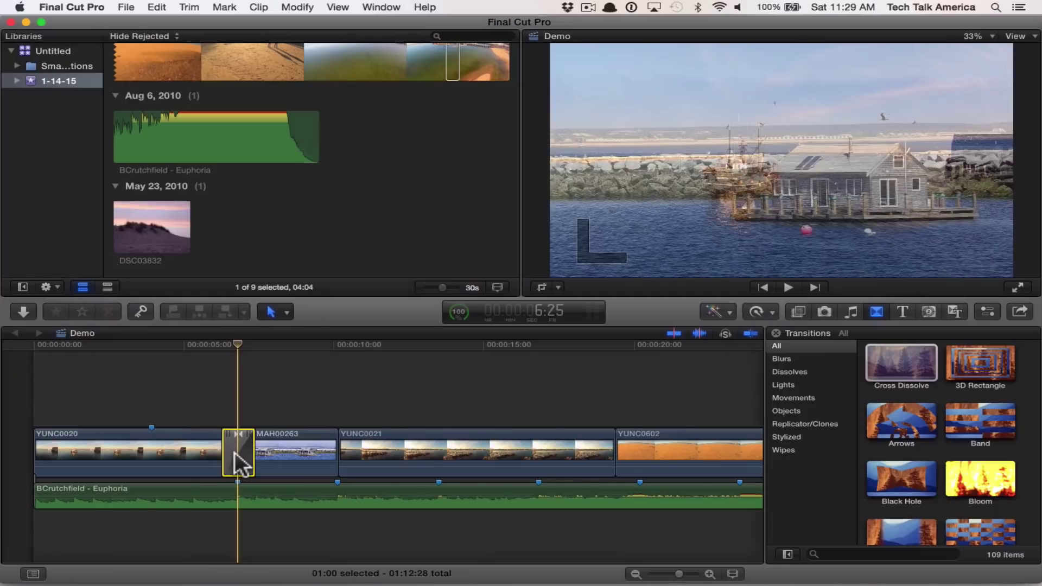
# Step: Slide the Cross Dissolve between YUNC0020 and MAH00263 slightly earlier, then back so that it ends at about 7:11
pyautogui.press('super+equal')
pyautogui.press('super+equal')
pyautogui.press('super+equal')
pyautogui.press('super+equal')
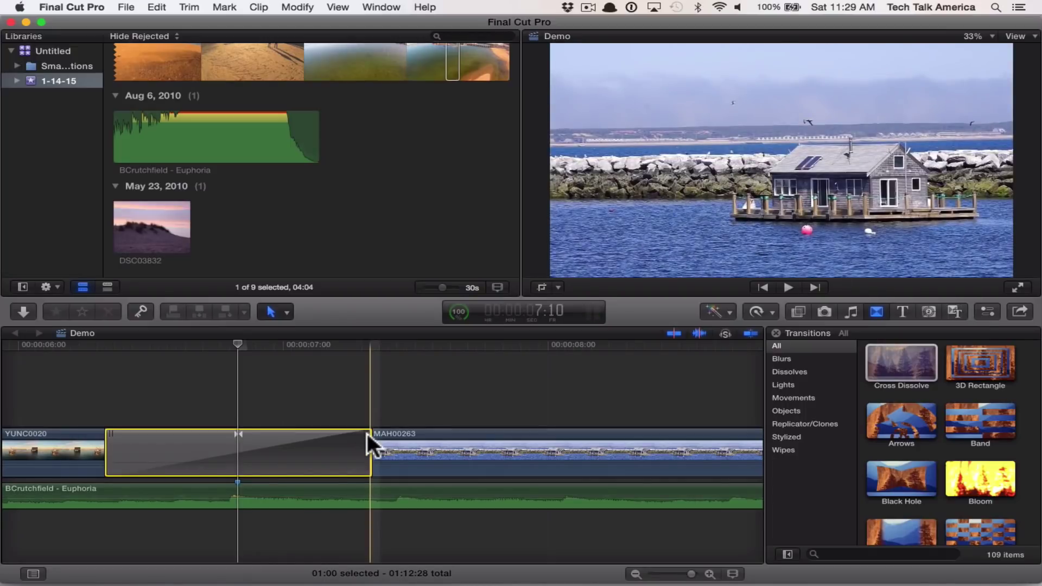
pyautogui.moveTo(367, 433); pyautogui.dragTo(330, 436)
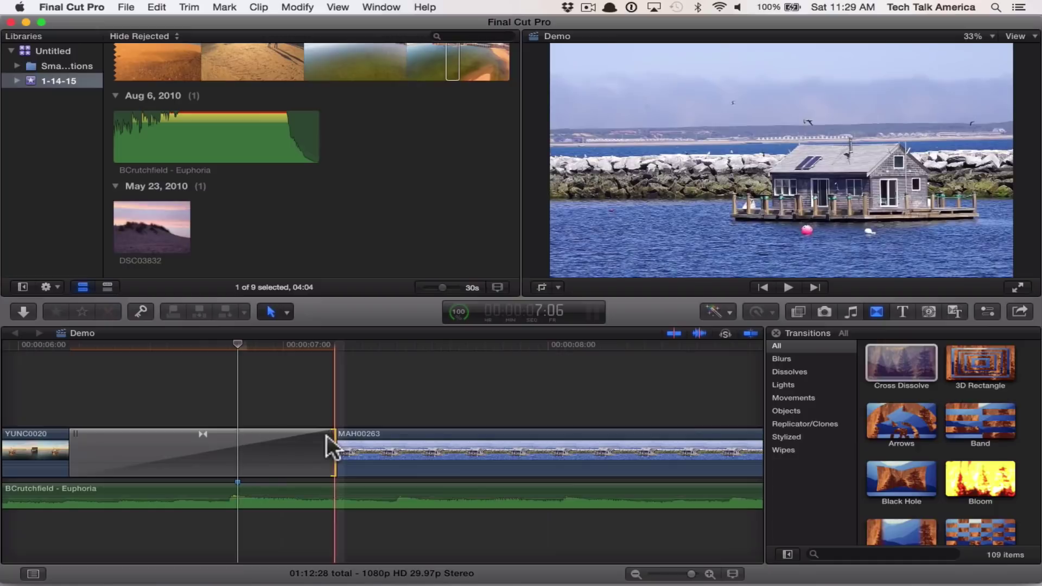
pyautogui.click(271, 454)
pyautogui.moveTo(327, 437); pyautogui.dragTo(381, 441)
pyautogui.click(301, 444)
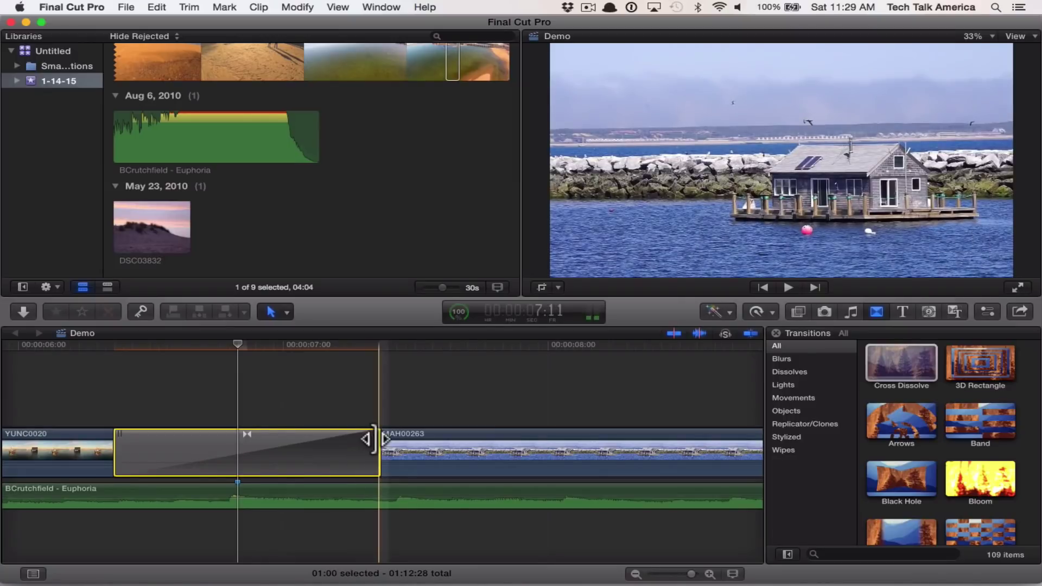
# Step: Shorten the Cross Dissolve from its start to about half a second, then open and close the Precision Editor on it
pyautogui.press('super+minus')
pyautogui.click(167, 436)
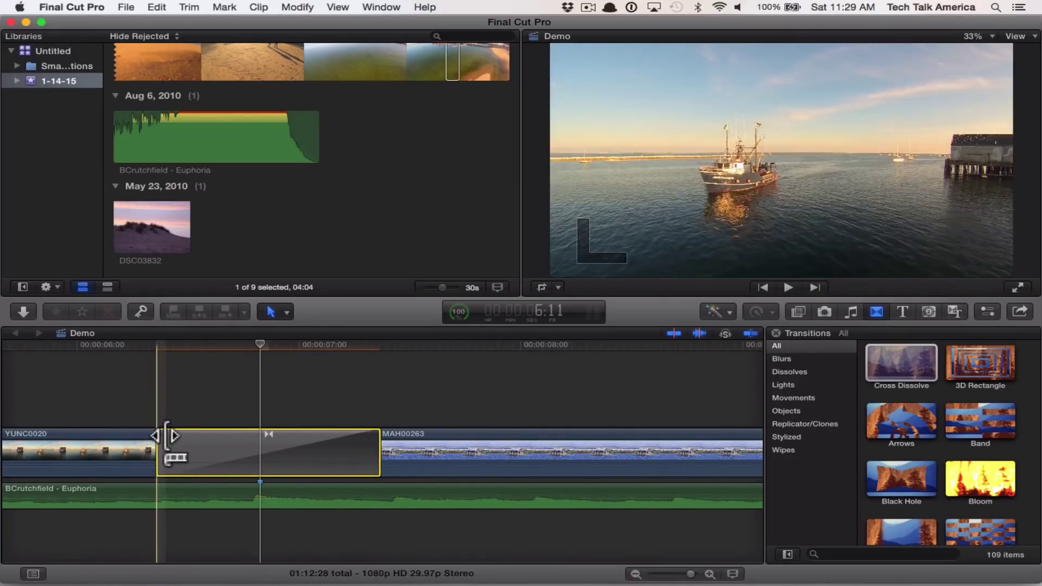
pyautogui.moveTo(167, 436); pyautogui.dragTo(269, 456)
pyautogui.doubleClick(281, 441)
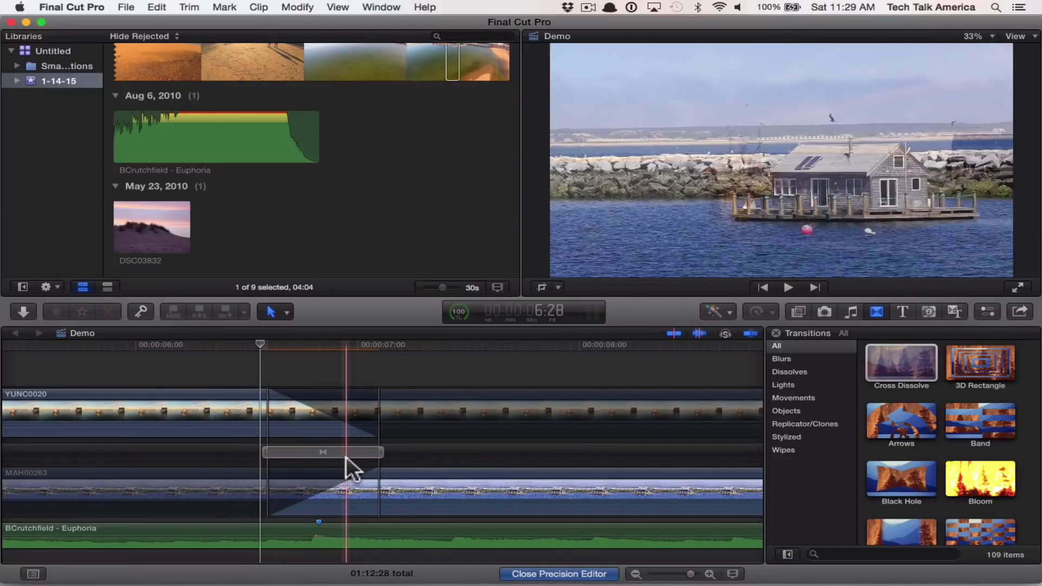
pyautogui.click(519, 574)
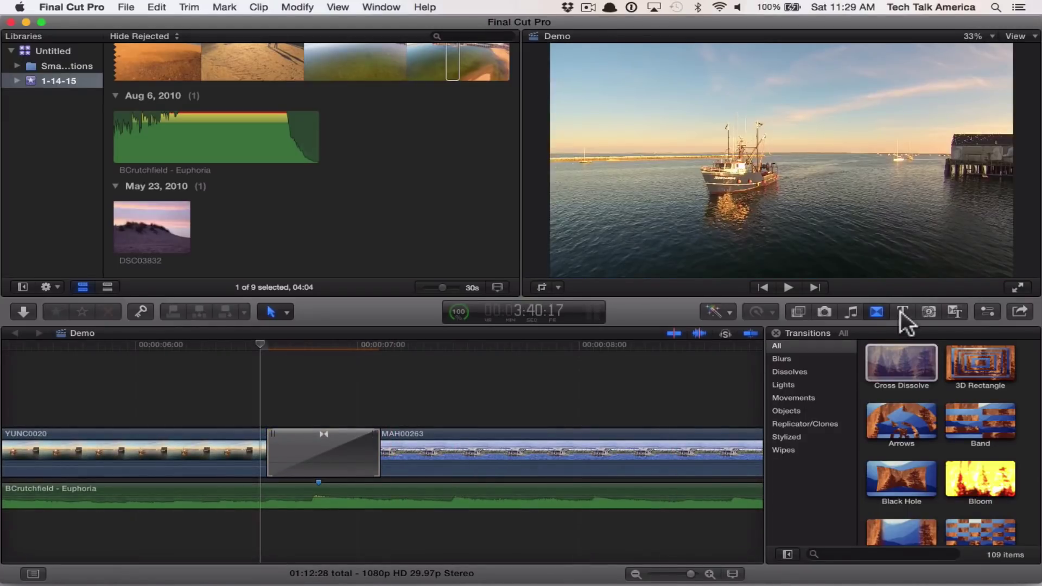
# Step: Browse the complete collection of available titles, with the start of the Demo timeline in view
pyautogui.click(903, 310)
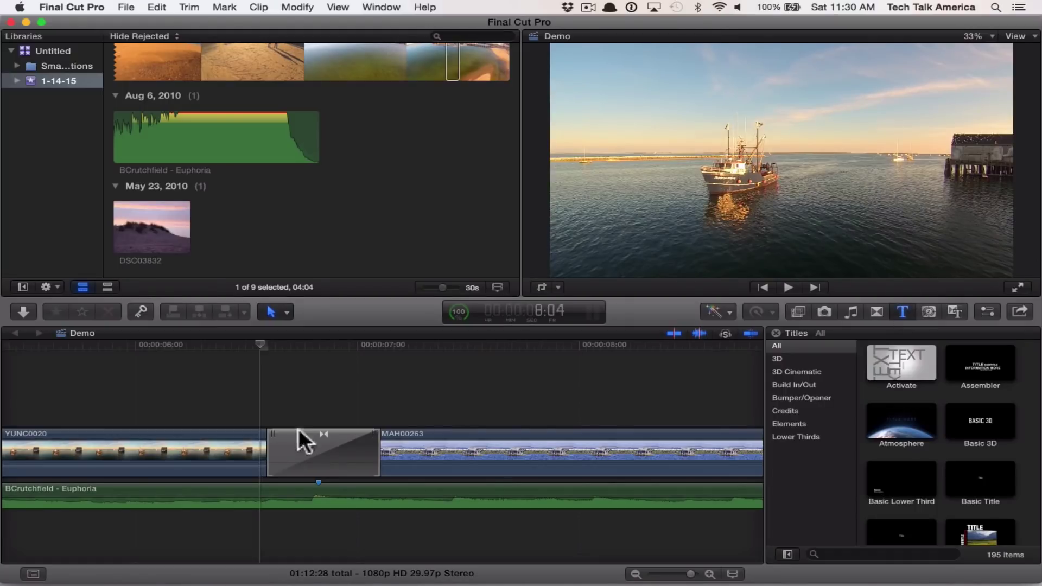
pyautogui.click(281, 441)
pyautogui.press('super+minus')
pyautogui.press('super+minus')
pyautogui.press('super+minus')
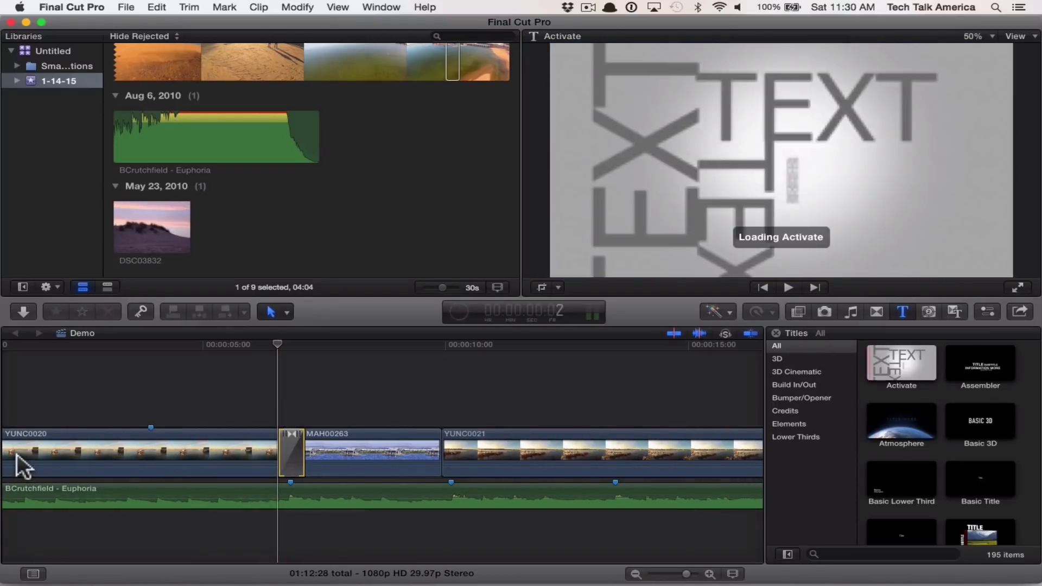
pyautogui.hscroll(-3, 54, 407)
pyautogui.hscroll(1, 67, 350)
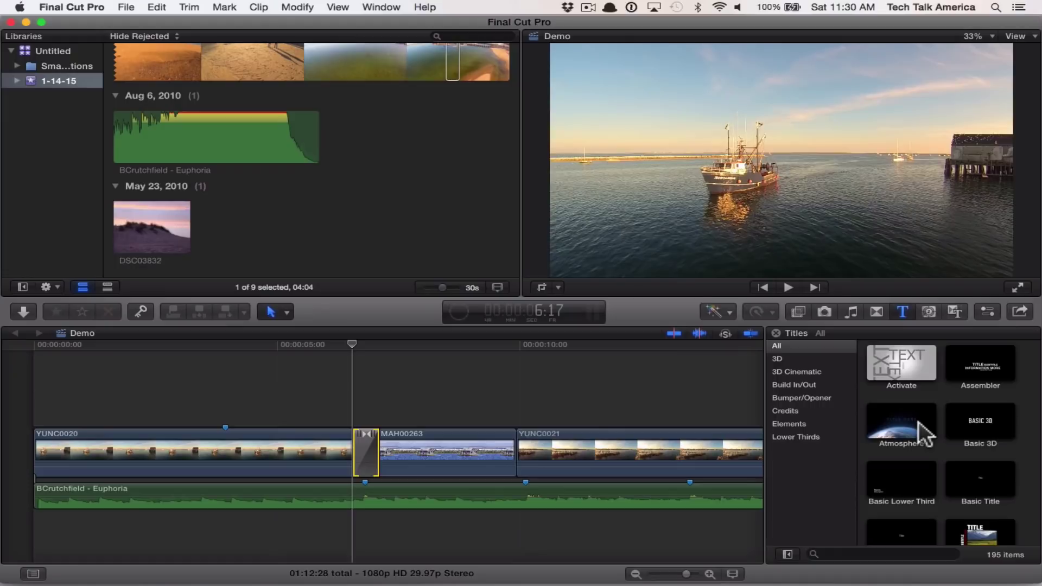
pyautogui.scroll(-5, 919, 421)
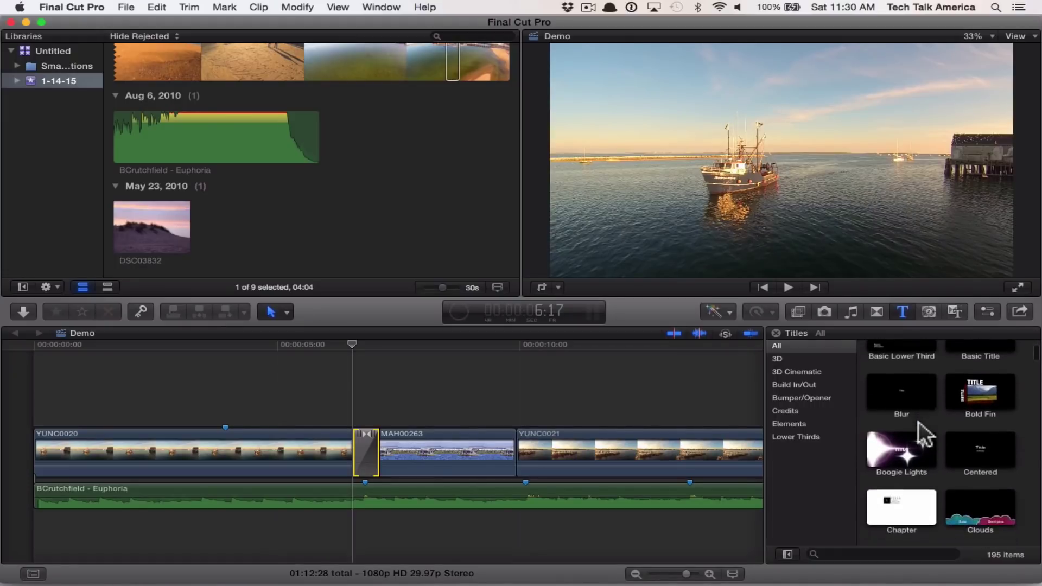
pyautogui.scroll(-5, 919, 421)
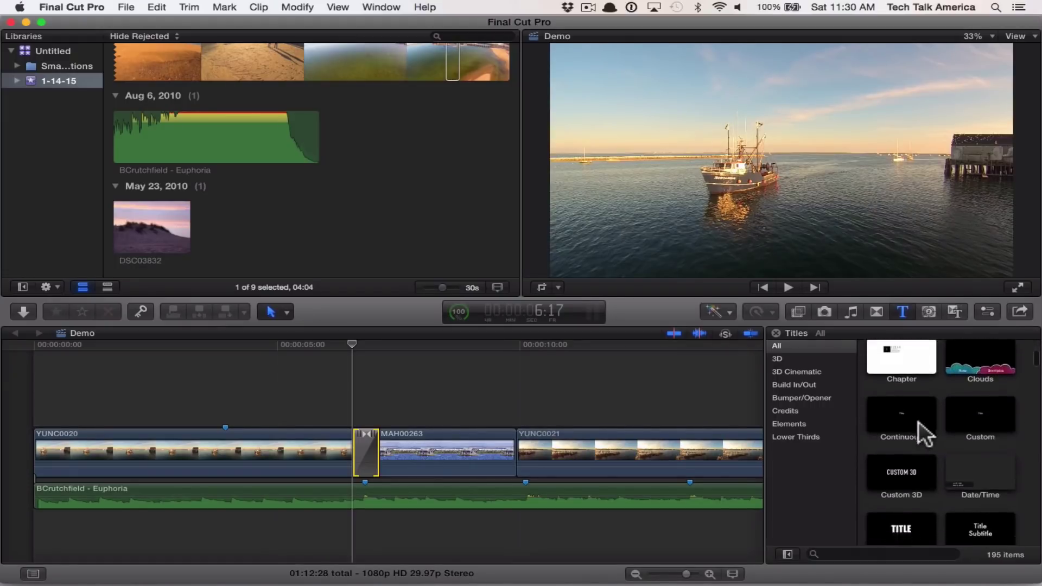
pyautogui.scroll(-1, 919, 422)
pyautogui.scroll(1, 918, 422)
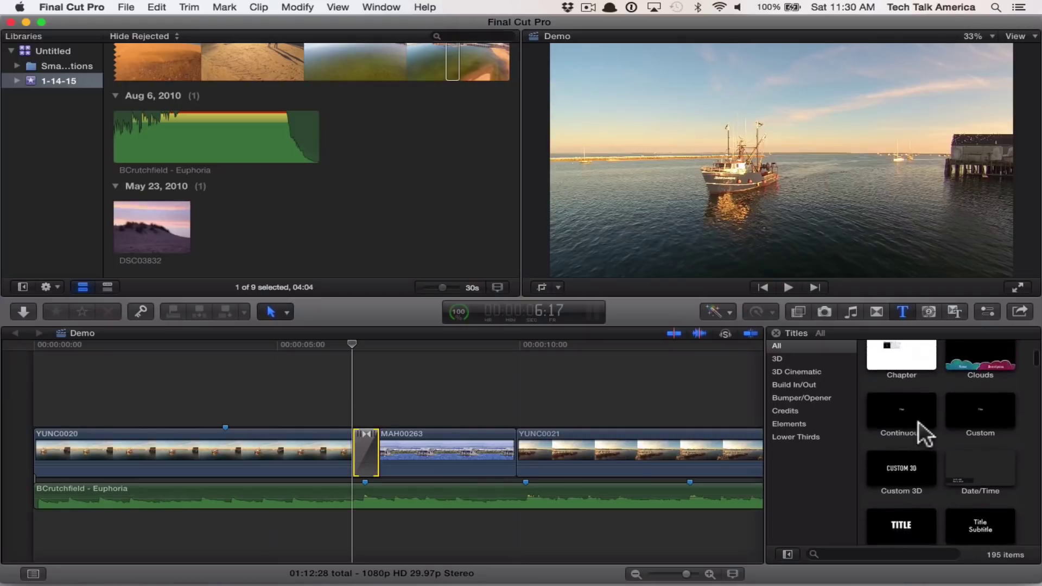
pyautogui.scroll(7, 920, 421)
pyautogui.scroll(2, 918, 420)
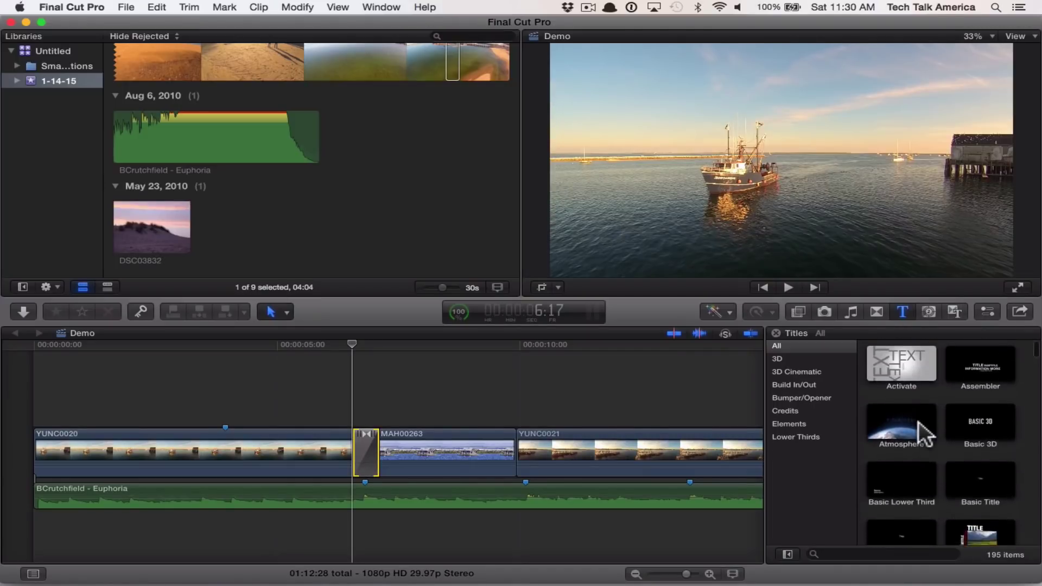
# Step: Add the Blur title above YUNC0020, starting about 1.3 seconds in, and shorten its end to a duration of 03:23
pyautogui.click(811, 368)
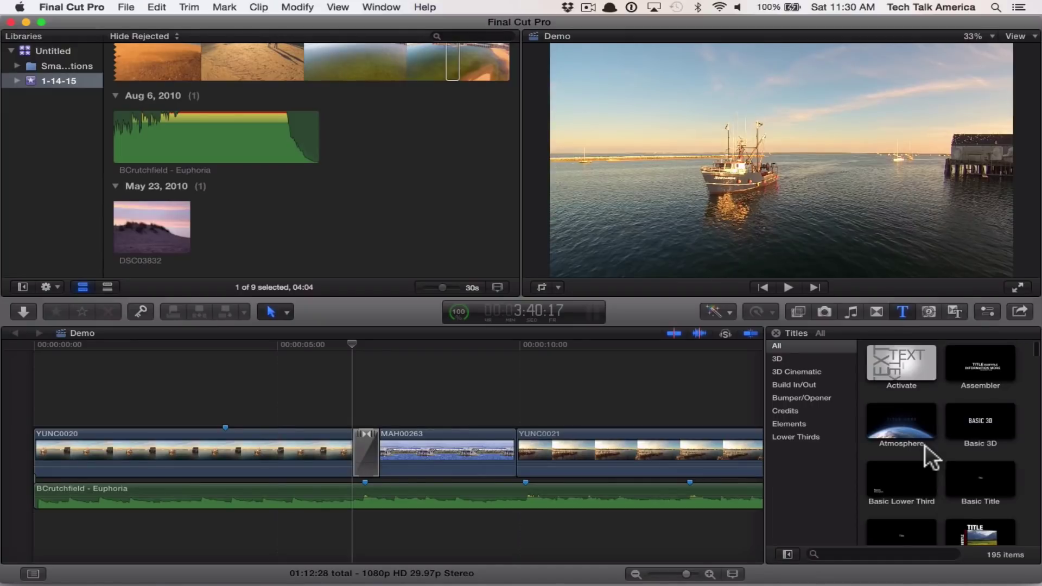
pyautogui.scroll(-2, 925, 445)
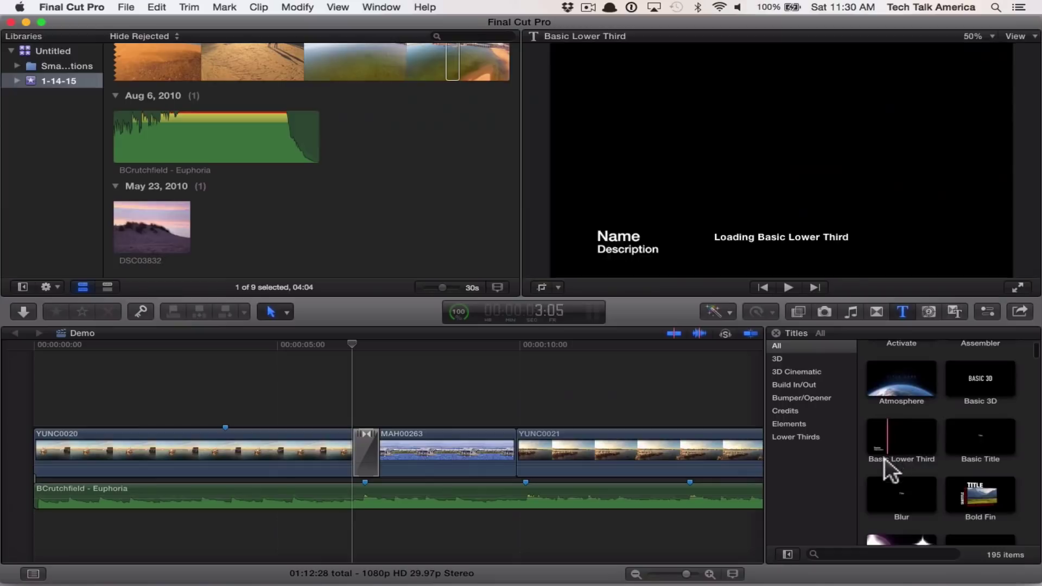
pyautogui.scroll(-2, 885, 457)
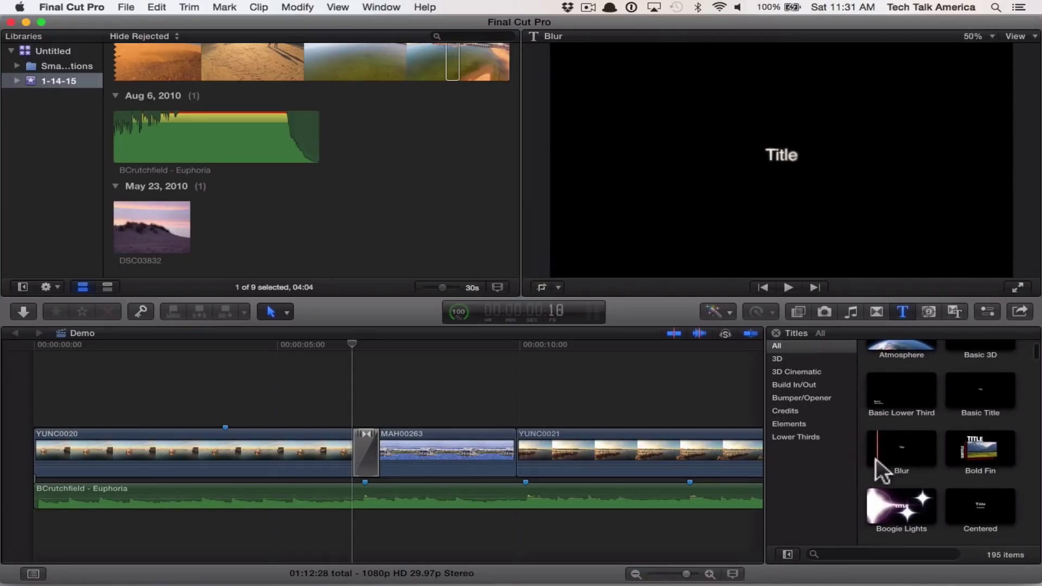
pyautogui.click(905, 461)
pyautogui.moveTo(903, 461); pyautogui.dragTo(97, 414)
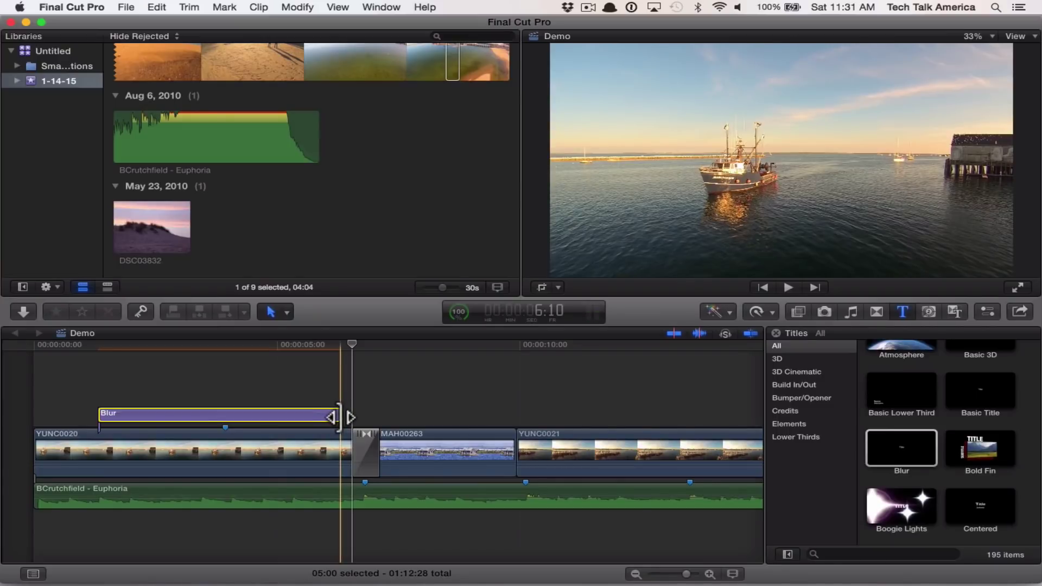
pyautogui.moveTo(339, 417); pyautogui.dragTo(280, 412)
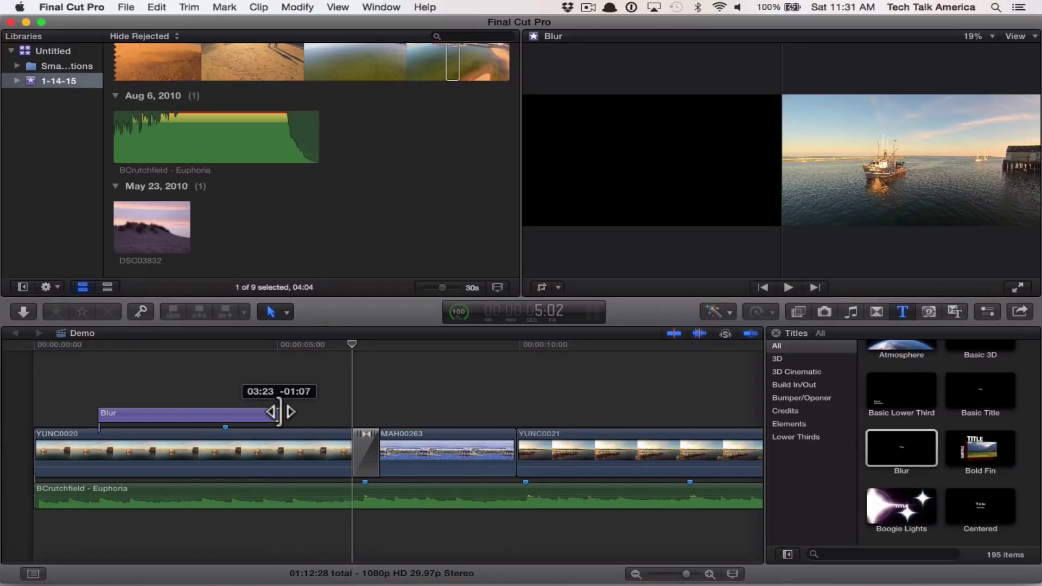
pyautogui.moveTo(280, 412); pyautogui.dragTo(279, 413)
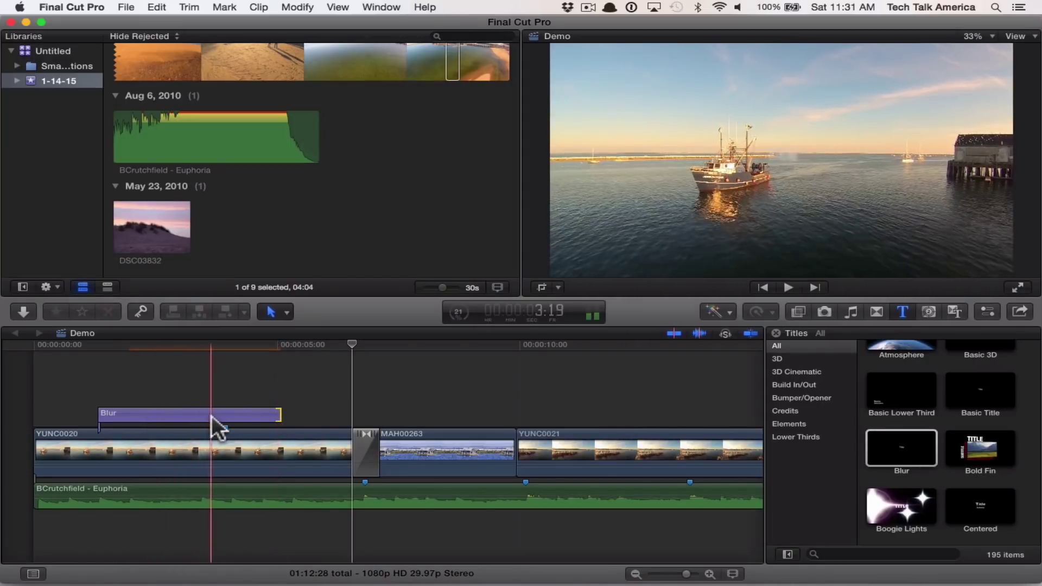
# Step: Replace the Blur title's text with "Droning Provincetown Presents..." in the Inspector
pyautogui.click(162, 417)
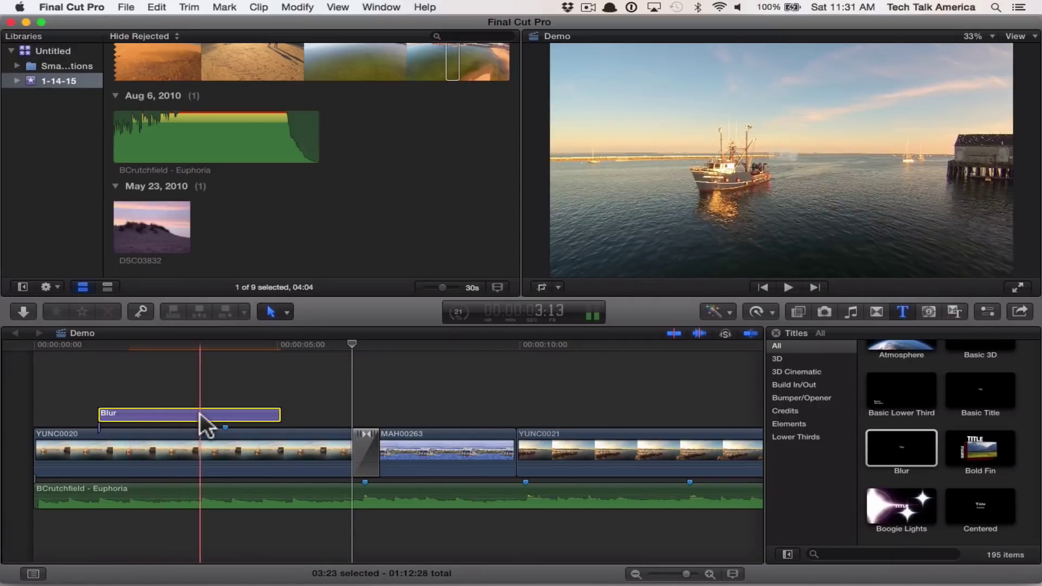
pyautogui.click(982, 316)
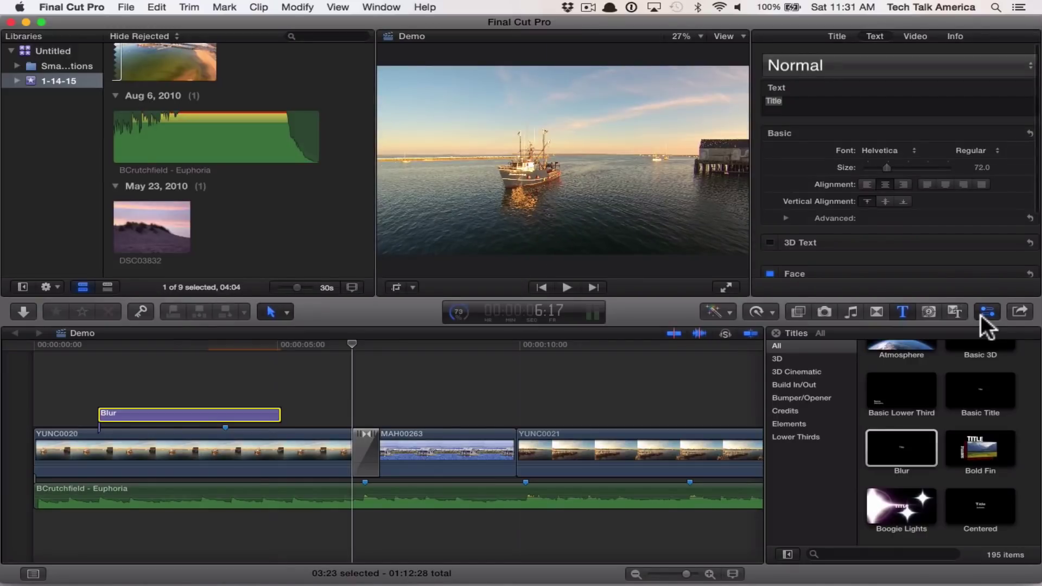
pyautogui.click(792, 102)
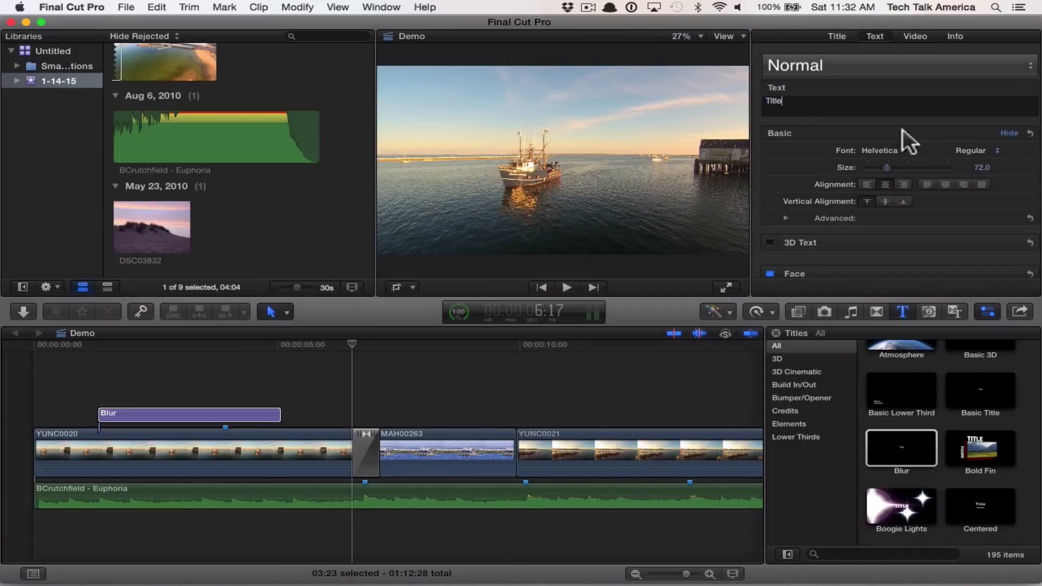
pyautogui.doubleClick(813, 106)
pyautogui.write('Droning Provincetown')
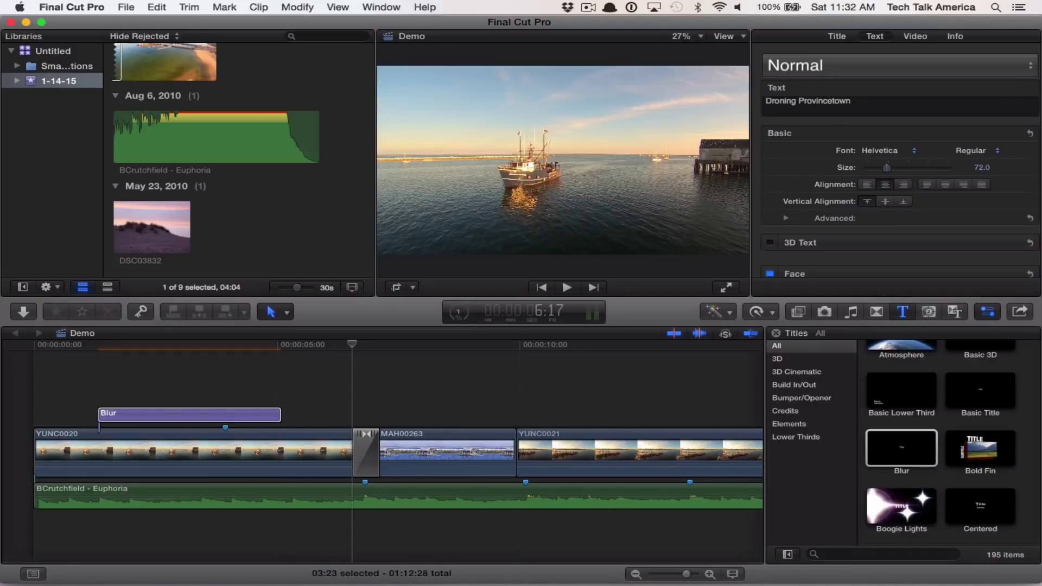
pyautogui.write(' Presents...')
pyautogui.click(899, 104)
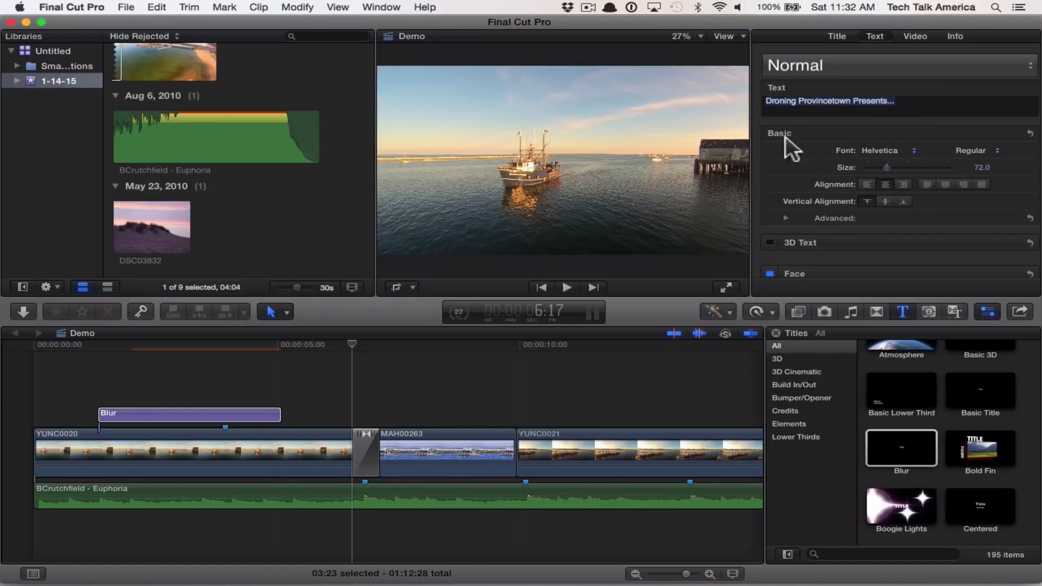
pyautogui.click(420, 304)
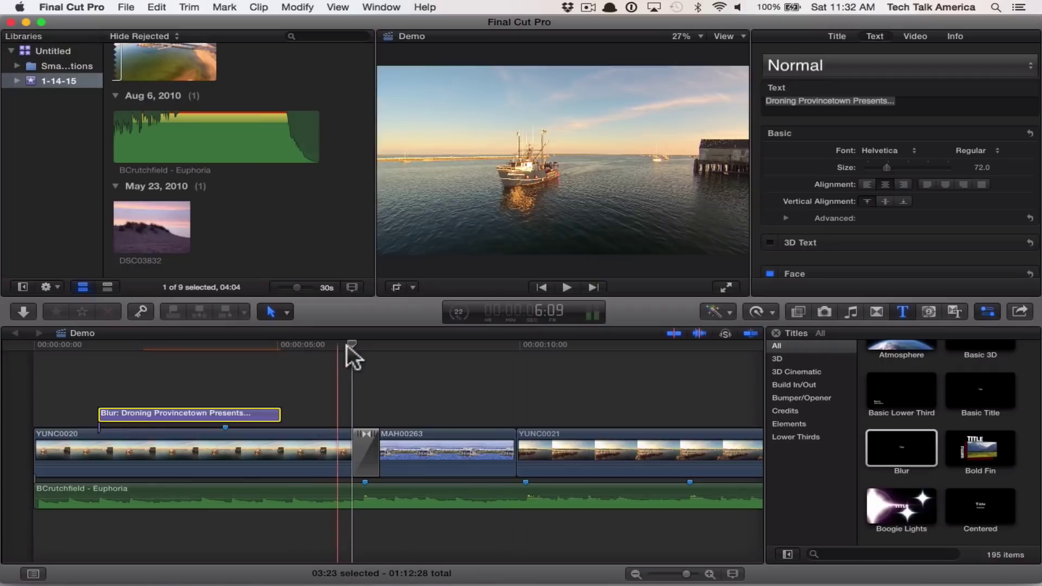
# Step: Place the playhead at 2:26 within the Blur title to preview its text, and select the title
pyautogui.moveTo(350, 344); pyautogui.dragTo(226, 356)
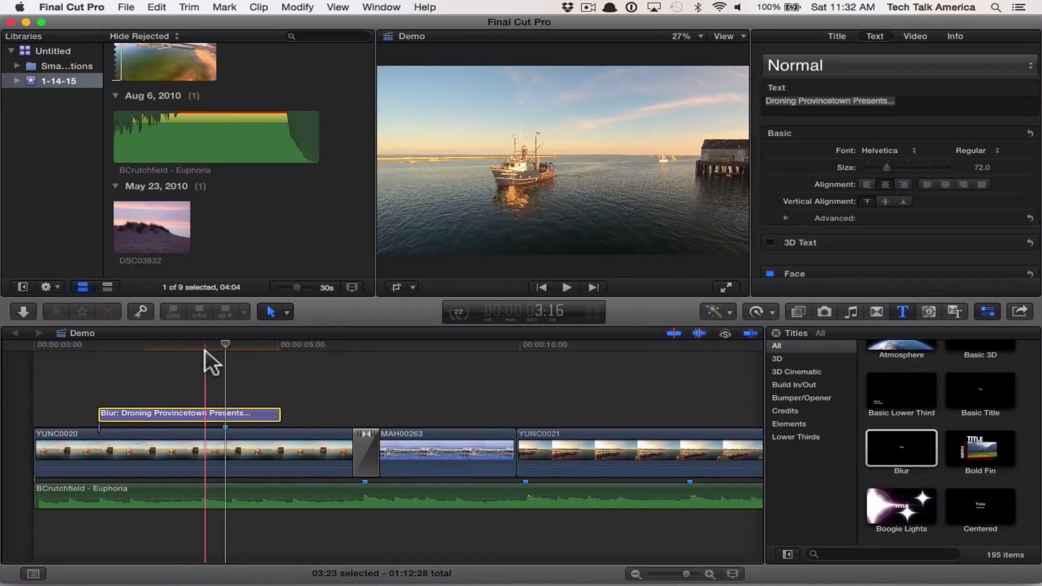
pyautogui.click(592, 228)
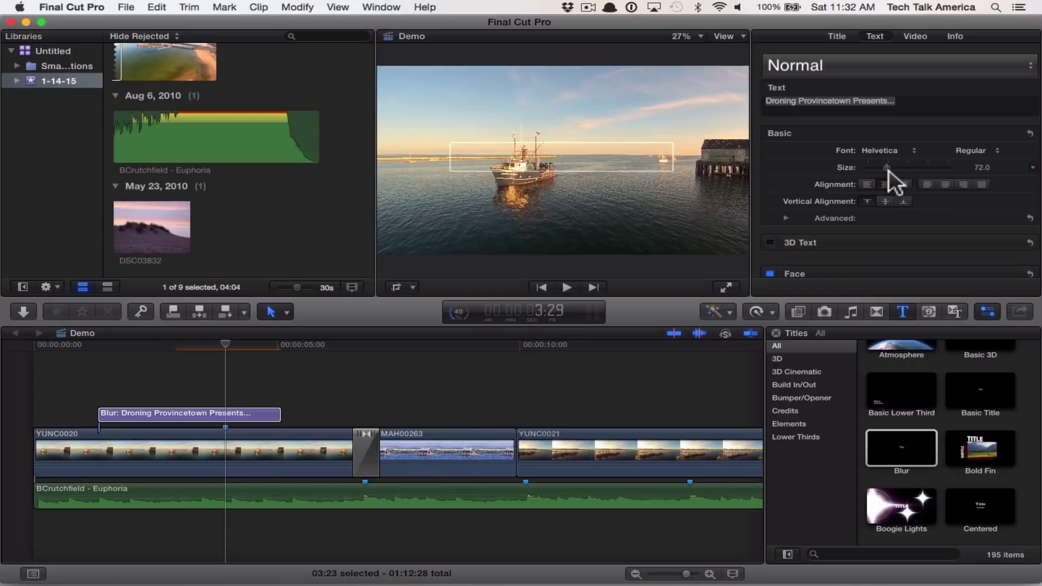
pyautogui.click(915, 113)
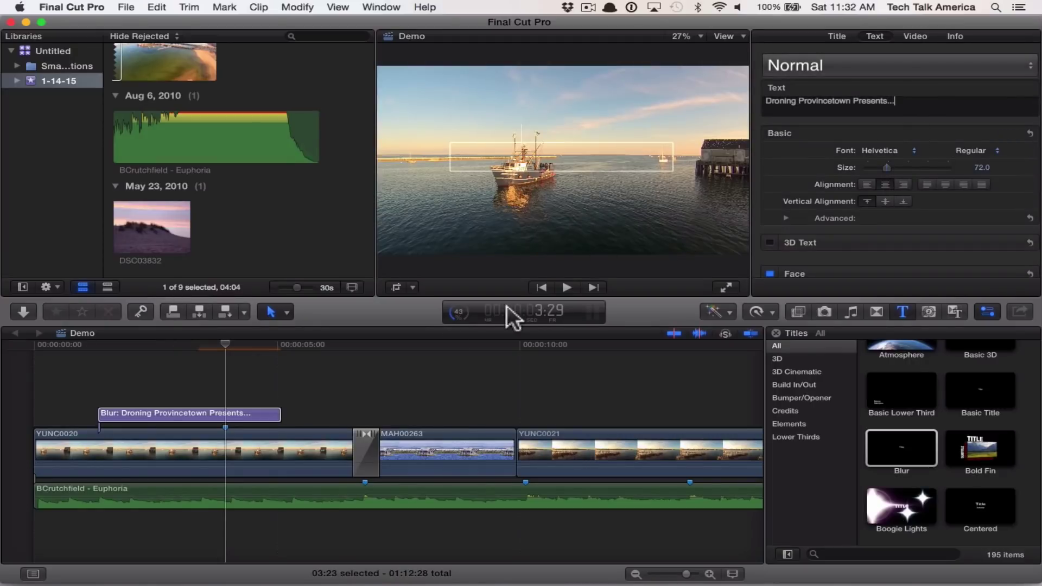
pyautogui.click(322, 393)
pyautogui.click(172, 362)
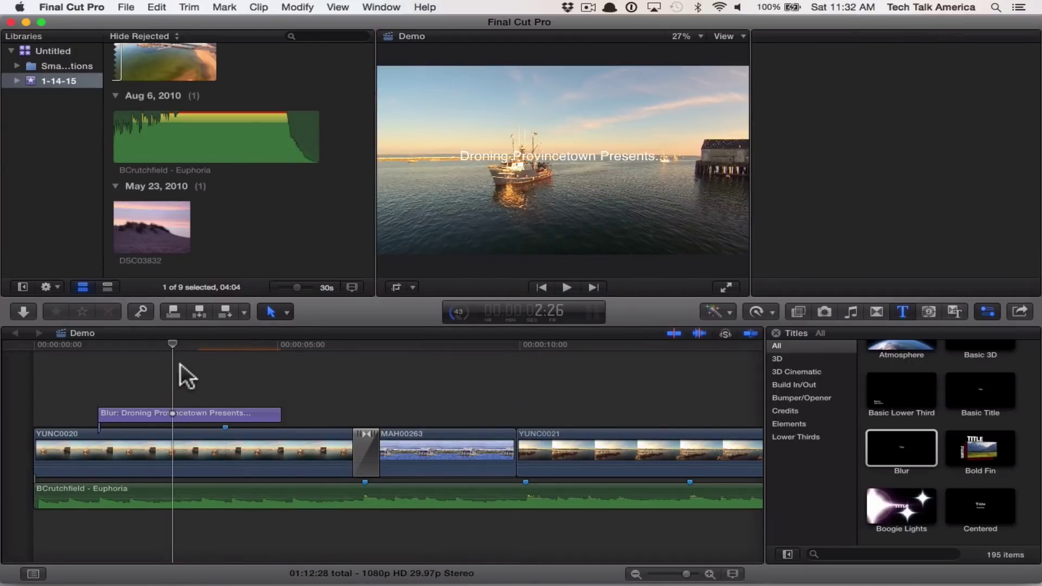
pyautogui.click(177, 413)
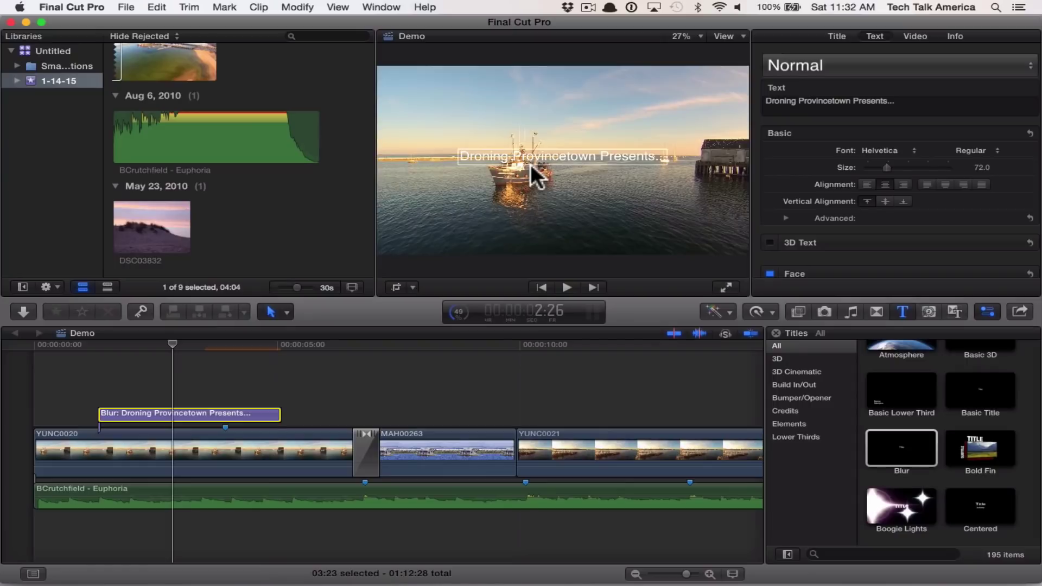
# Step: Use Transform instead of Crop to move the title text to the lower-left area of the picture, then place the playhead at 1:01
pyautogui.click(396, 289)
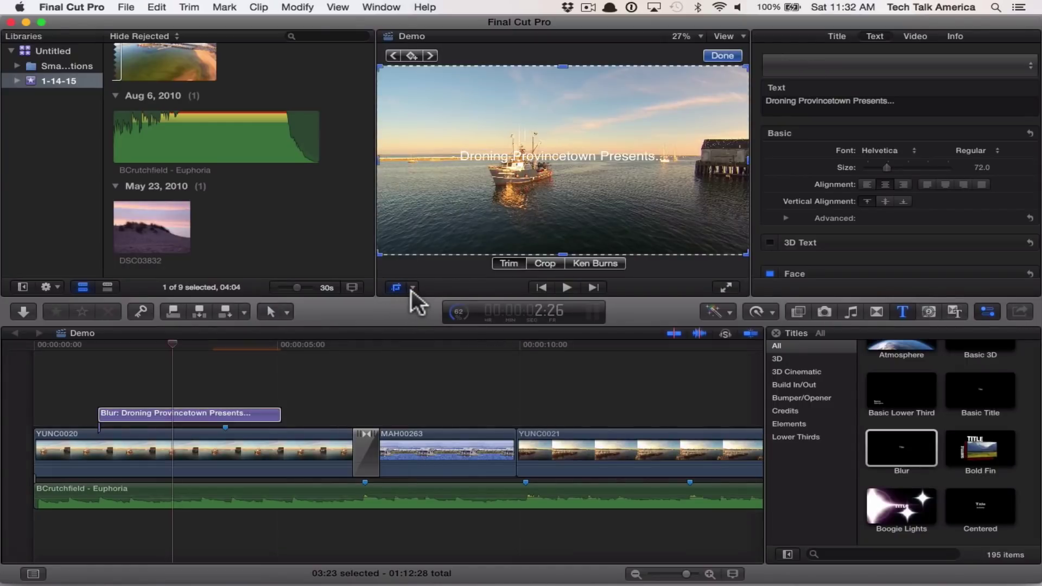
pyautogui.click(412, 288)
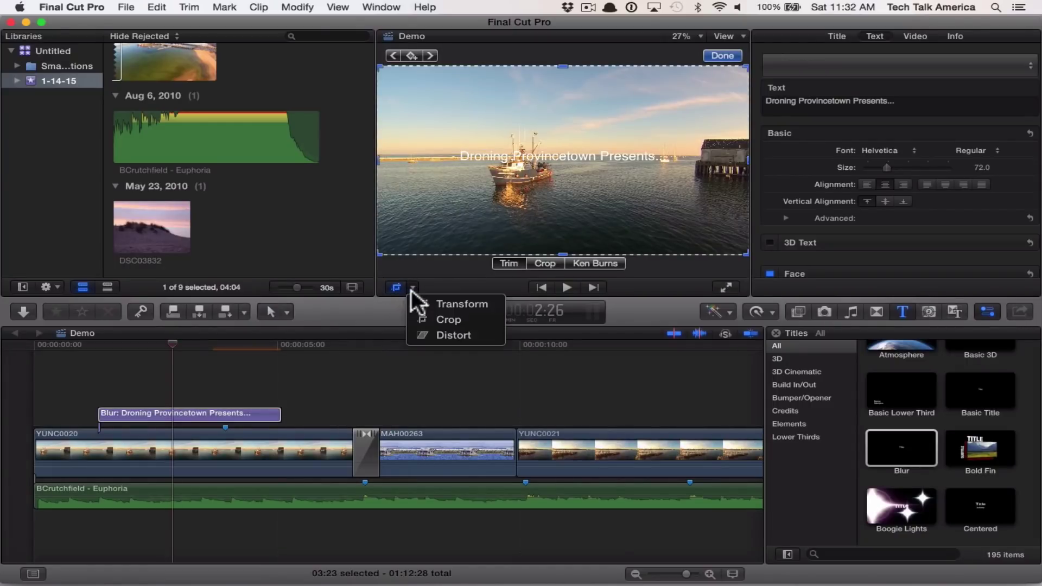
pyautogui.click(459, 306)
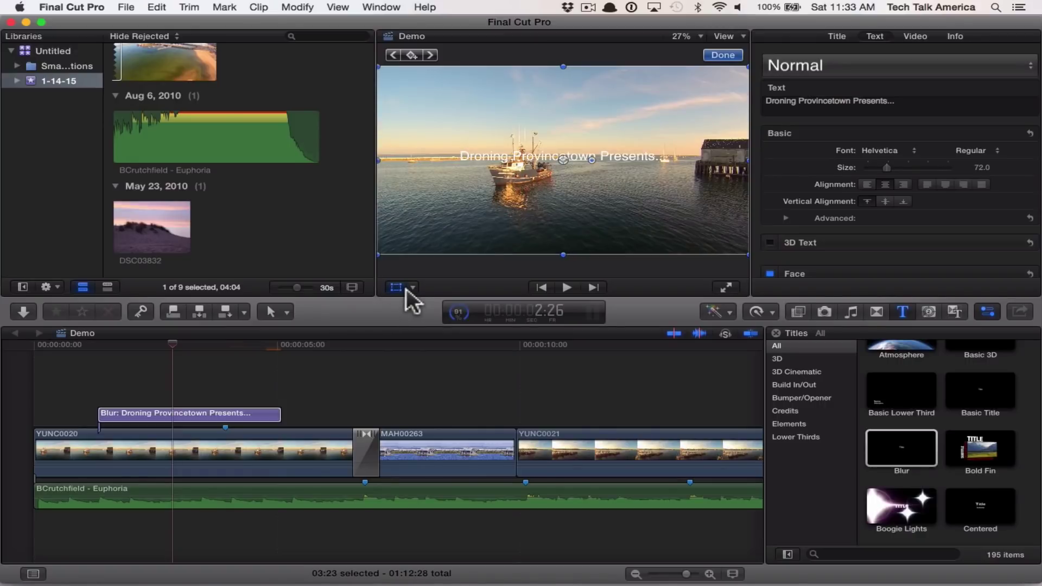
pyautogui.moveTo(609, 146); pyautogui.dragTo(537, 222)
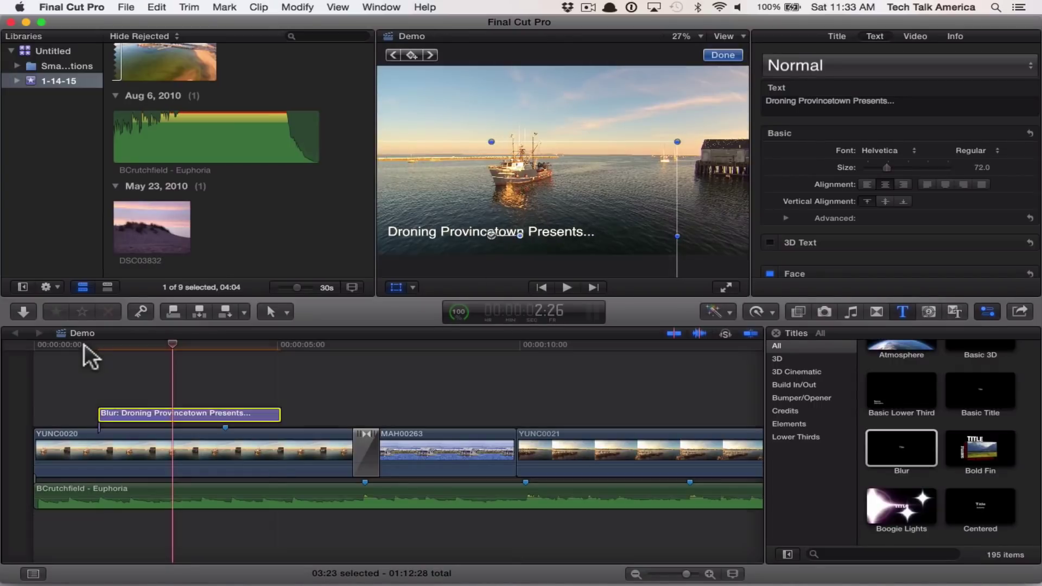
pyautogui.click(84, 345)
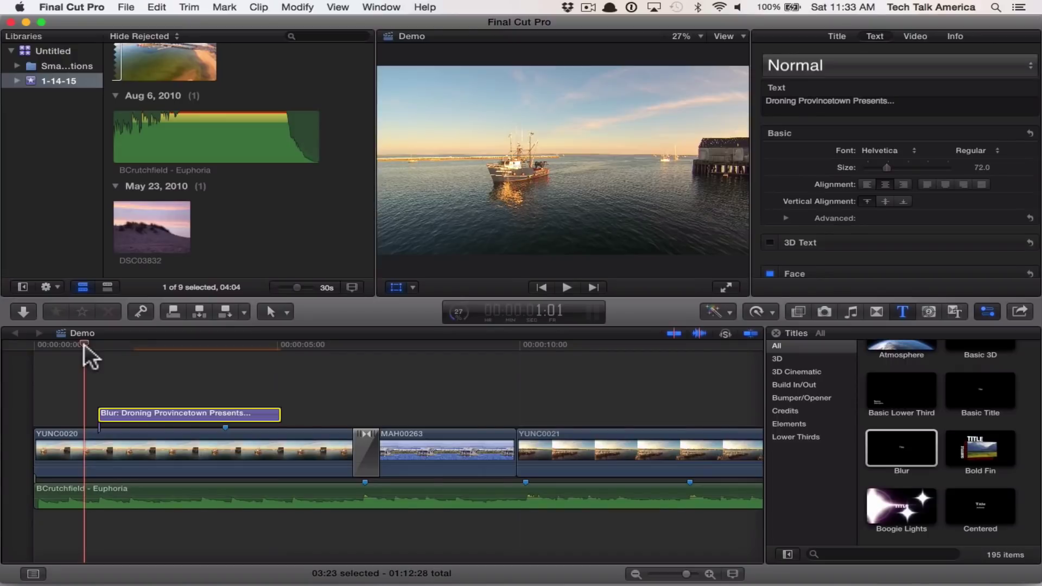
# Step: Play the opening from 1:01 to preview the Blur title's animation, and place the playhead at 3:16 within the title
pyautogui.press('space')
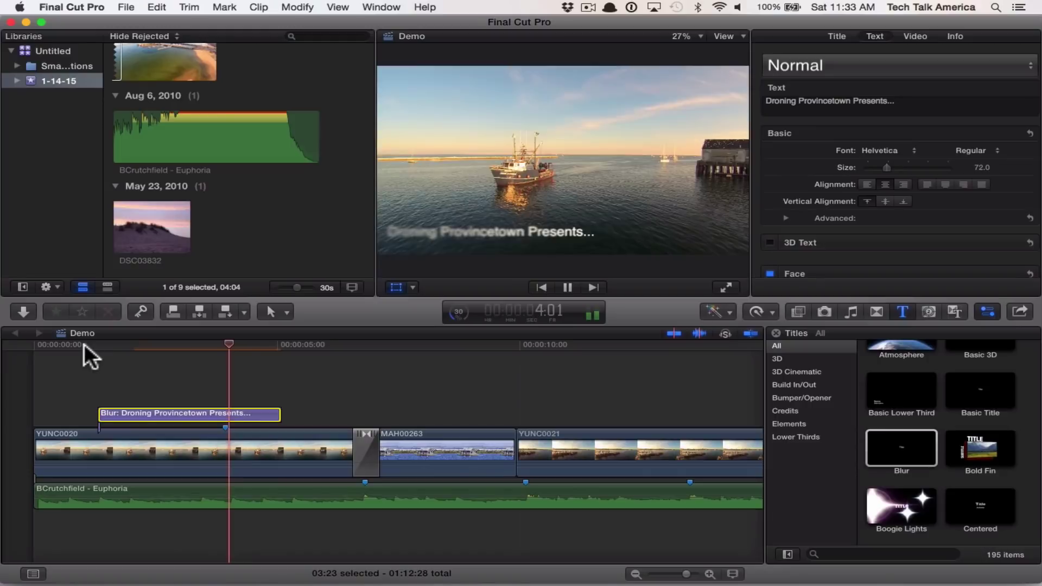
pyautogui.press('space')
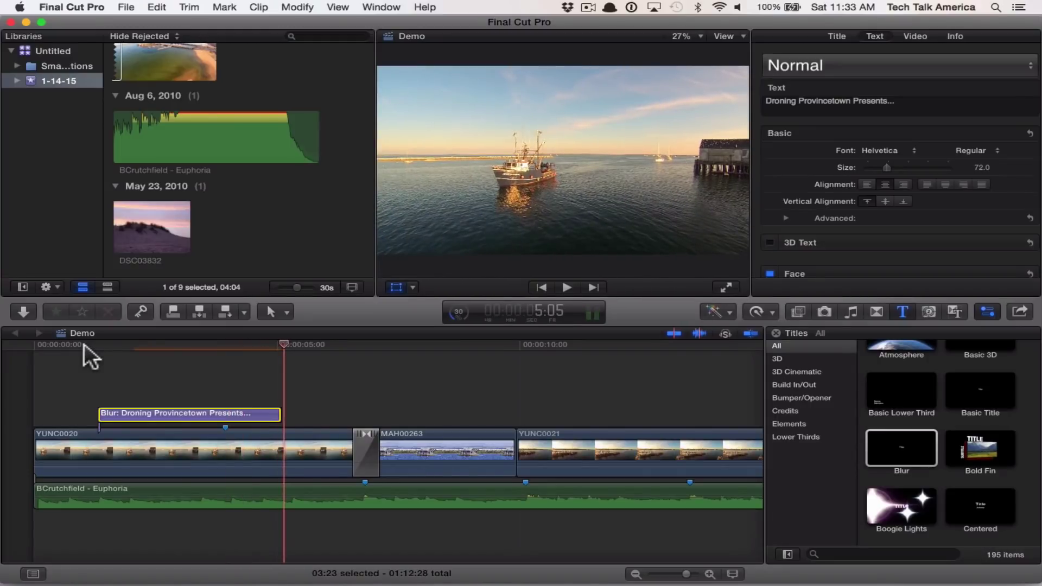
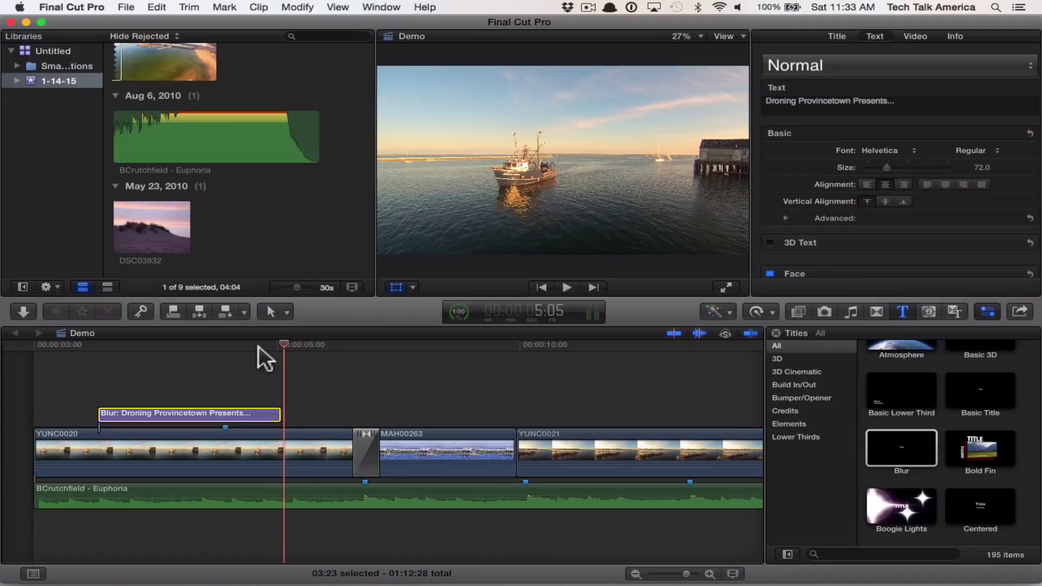
pyautogui.click(205, 348)
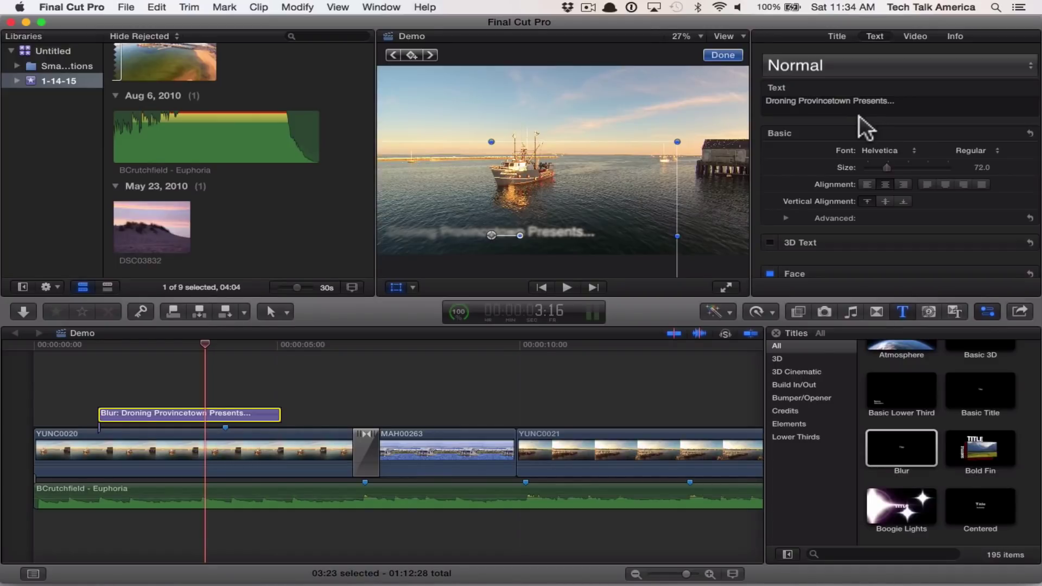
# Step: Examine the 2D and 3D text style presets offered for the Blur title's text
pyautogui.click(902, 106)
pyautogui.click(846, 62)
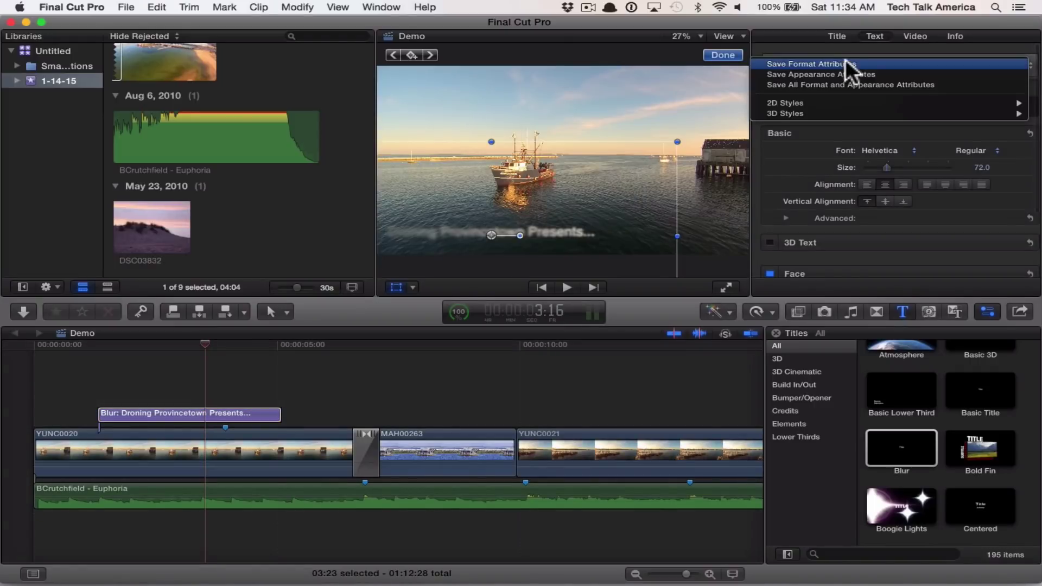
pyautogui.click(814, 47)
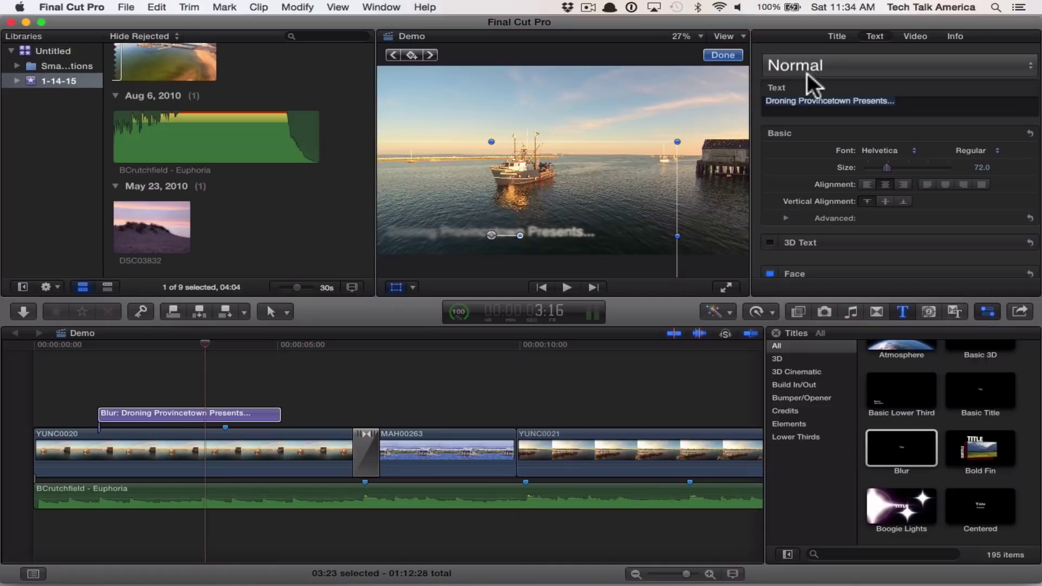
pyautogui.click(807, 72)
pyautogui.moveTo(806, 105)
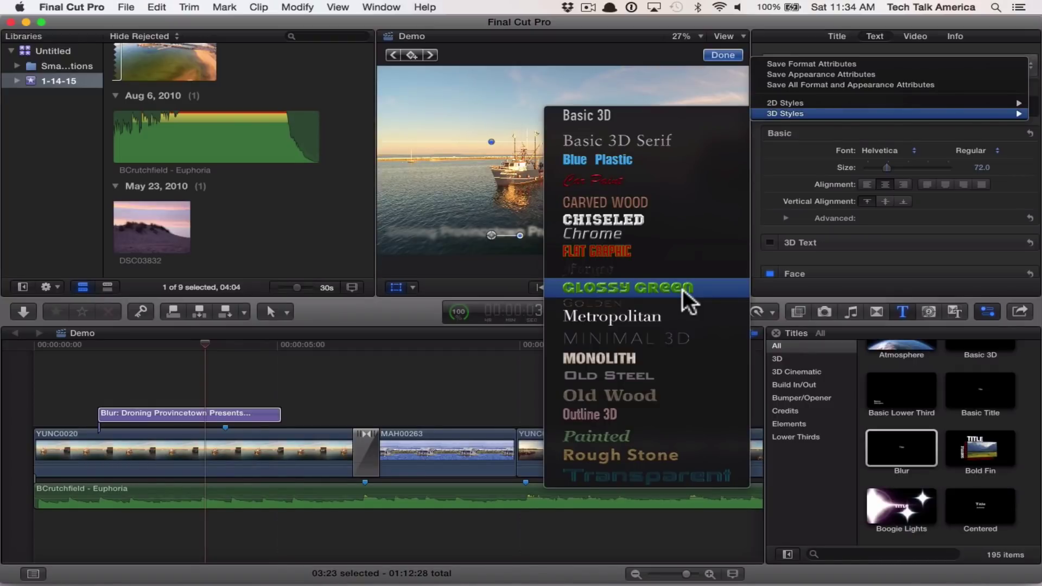
pyautogui.click(788, 45)
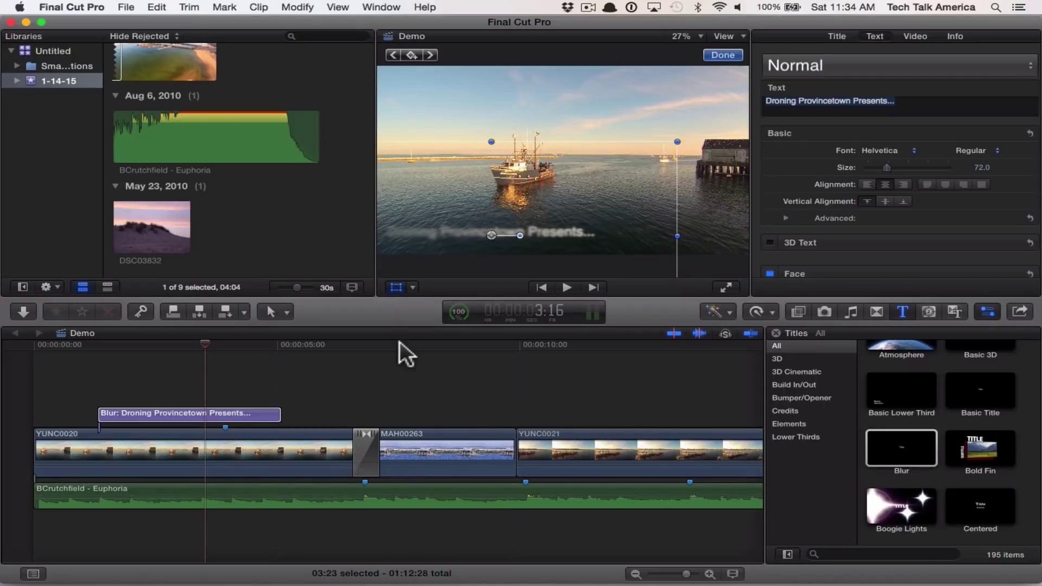
# Step: Insert a second Blur title at the very start of the primary storyline, ahead of YUNC0020, and delete it again
pyautogui.click(917, 416)
pyautogui.click(905, 436)
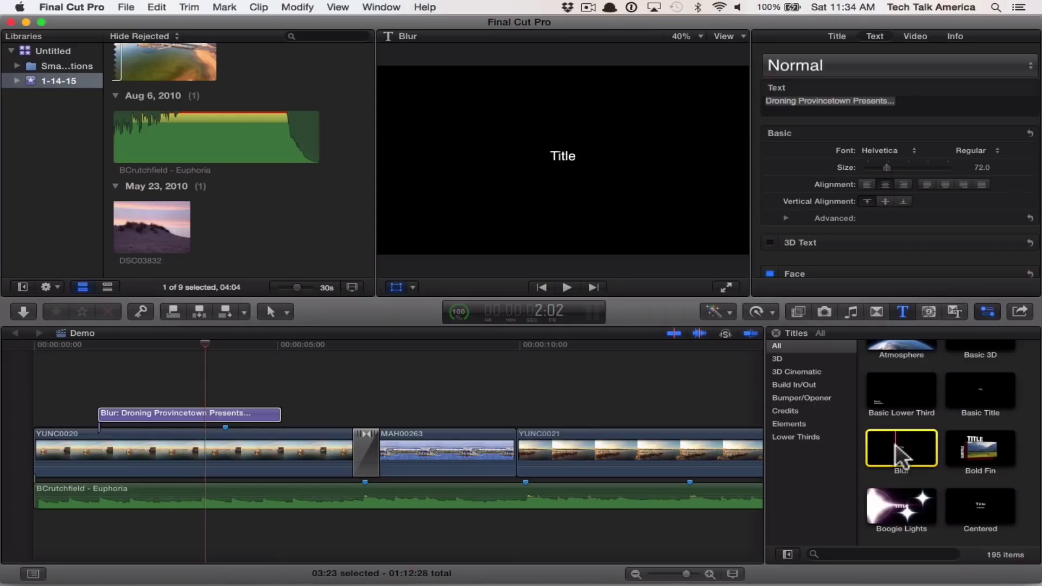
pyautogui.moveTo(895, 444); pyautogui.dragTo(36, 447)
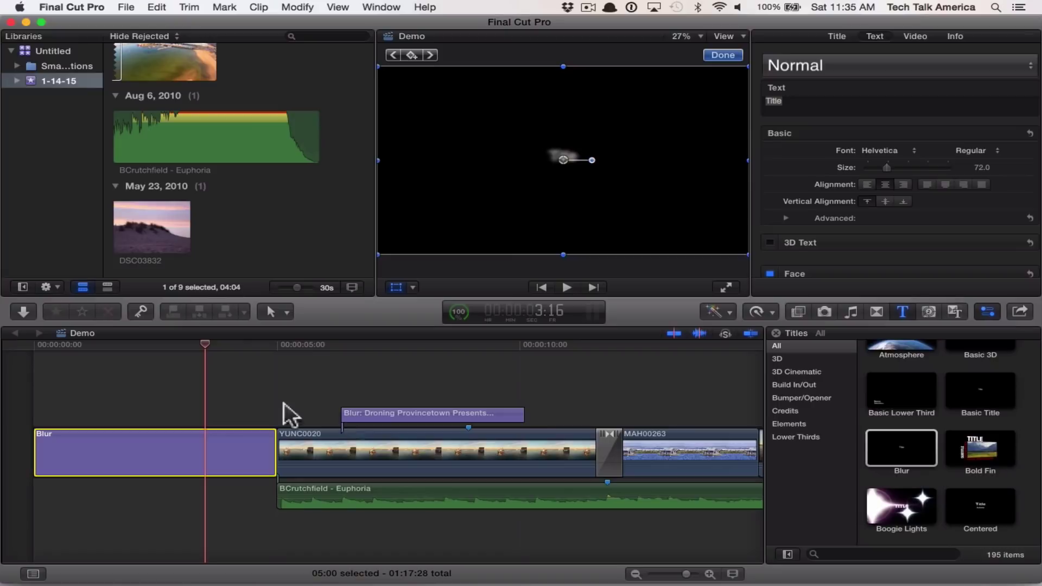
pyautogui.click(227, 417)
pyautogui.click(182, 473)
pyautogui.press('Delete')
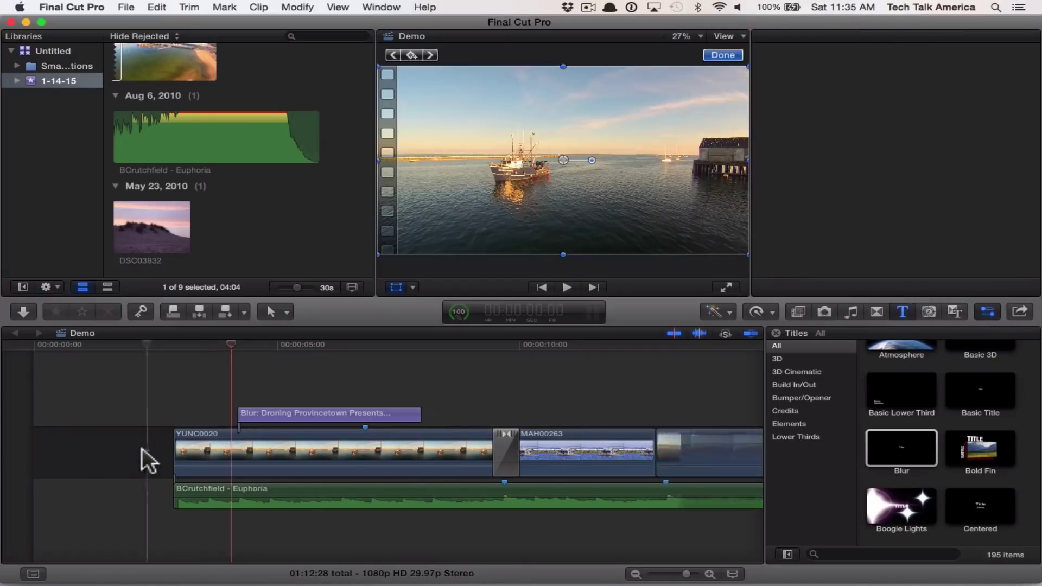
# Step: Examine the available generators, such as Blobs, Curtain, Glimmer and iMovie, by previewing them in the Generators browser
pyautogui.click(929, 313)
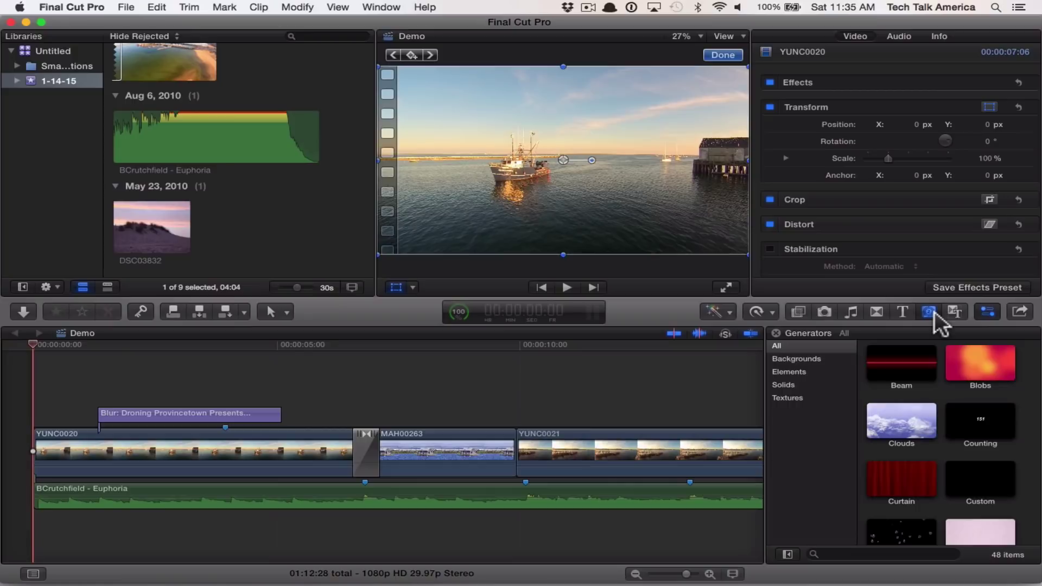
pyautogui.scroll(-2, 955, 380)
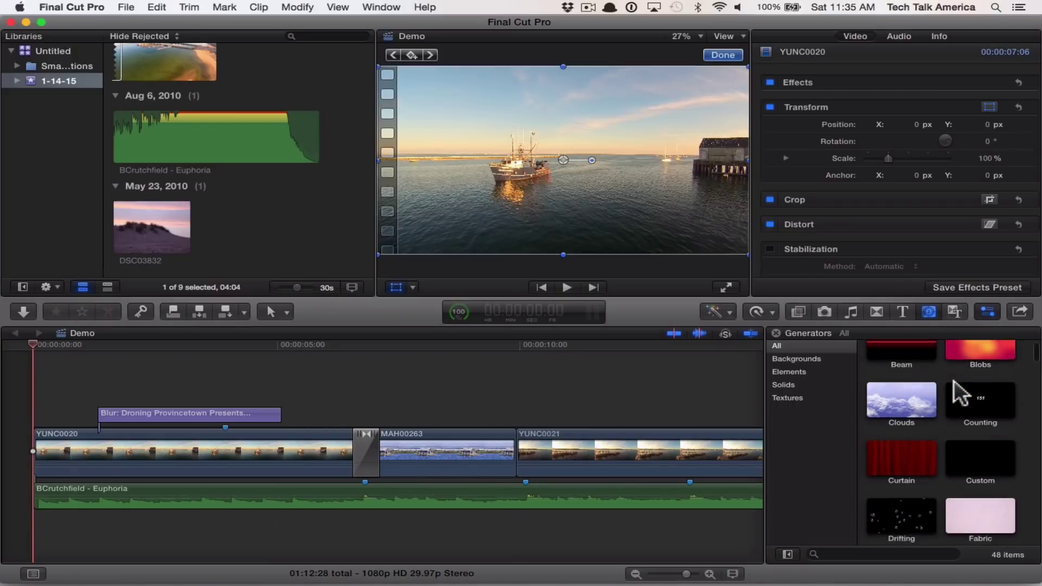
pyautogui.scroll(2, 959, 397)
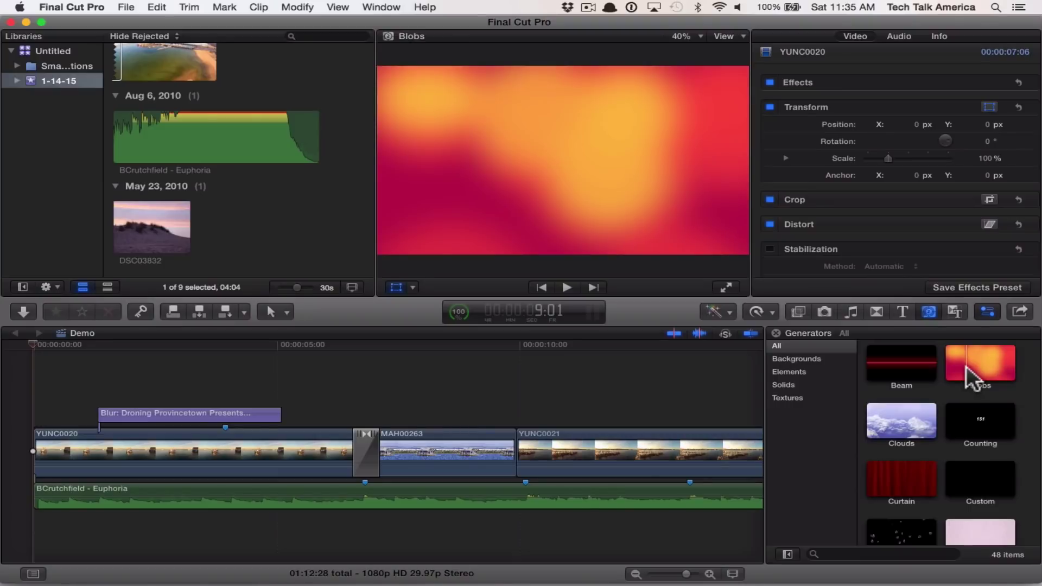
pyautogui.scroll(-2, 967, 366)
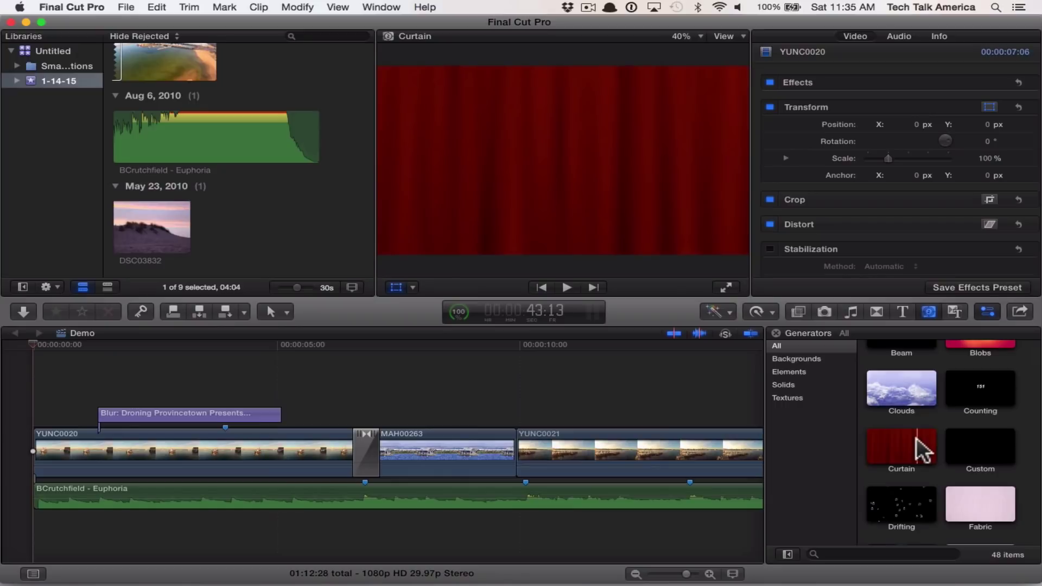
pyautogui.scroll(-5, 917, 439)
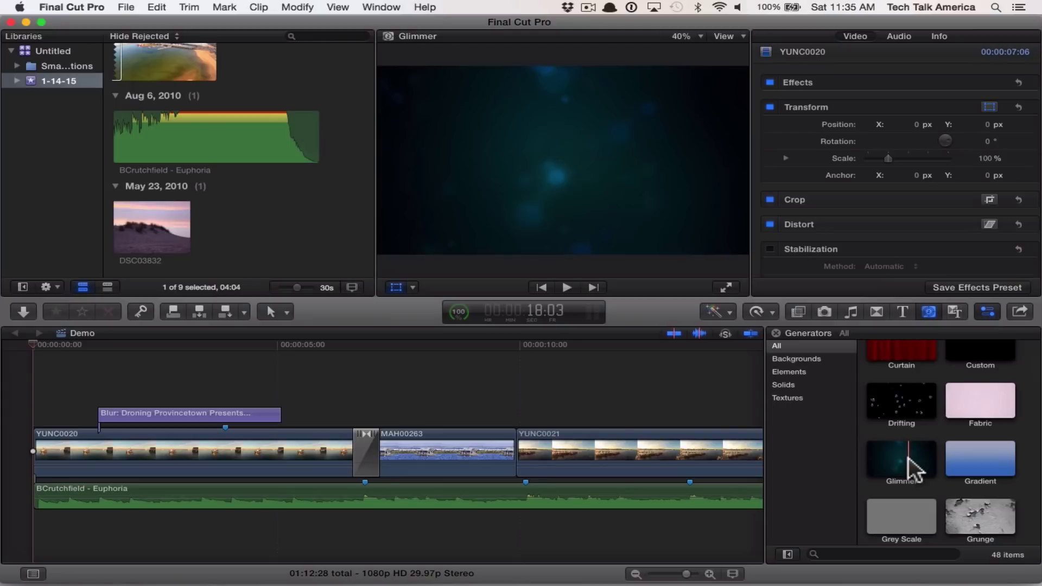
pyautogui.scroll(-5, 912, 470)
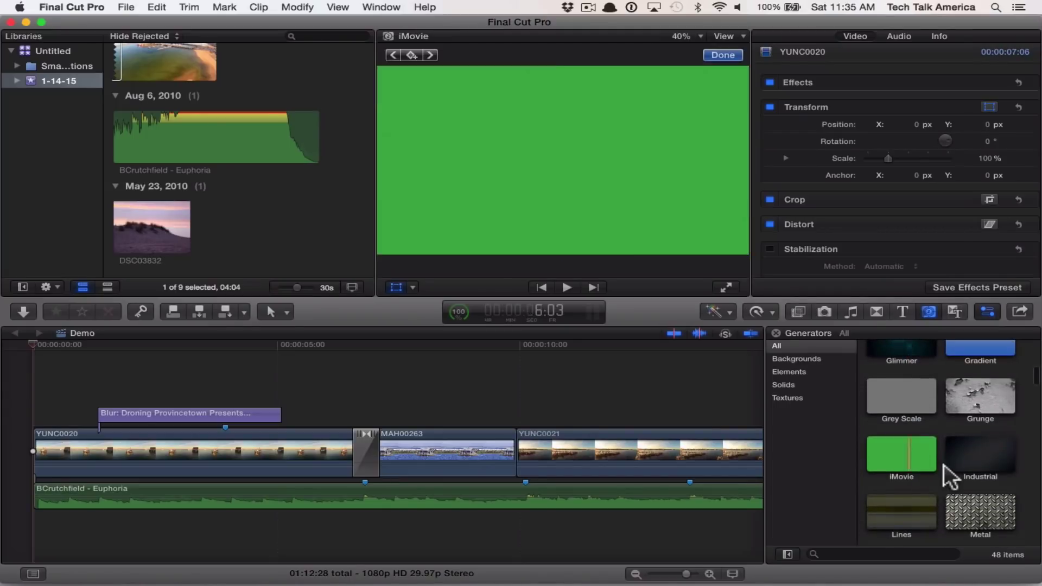
pyautogui.scroll(-4, 950, 478)
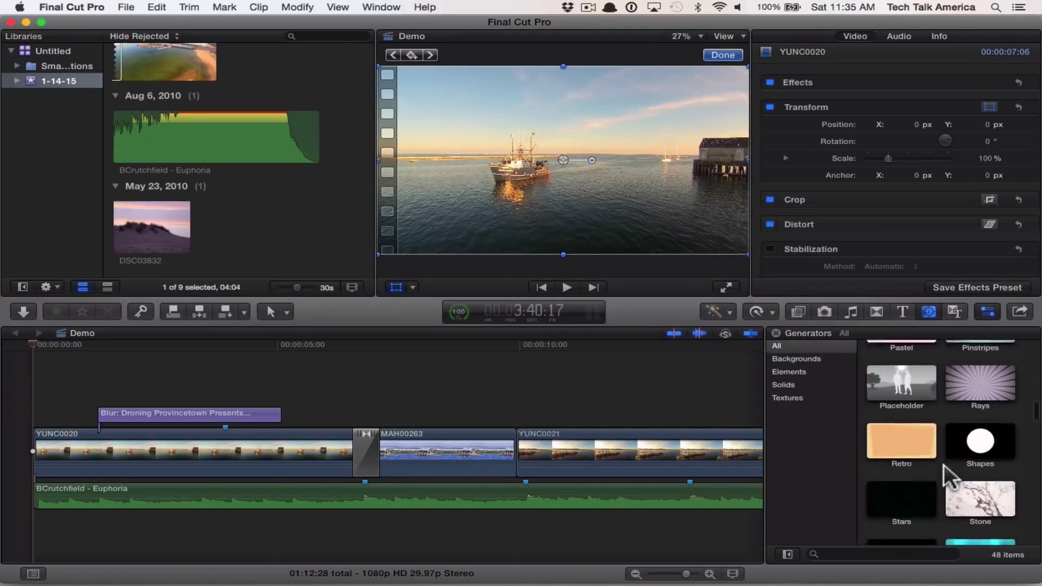
pyautogui.scroll(-6, 944, 465)
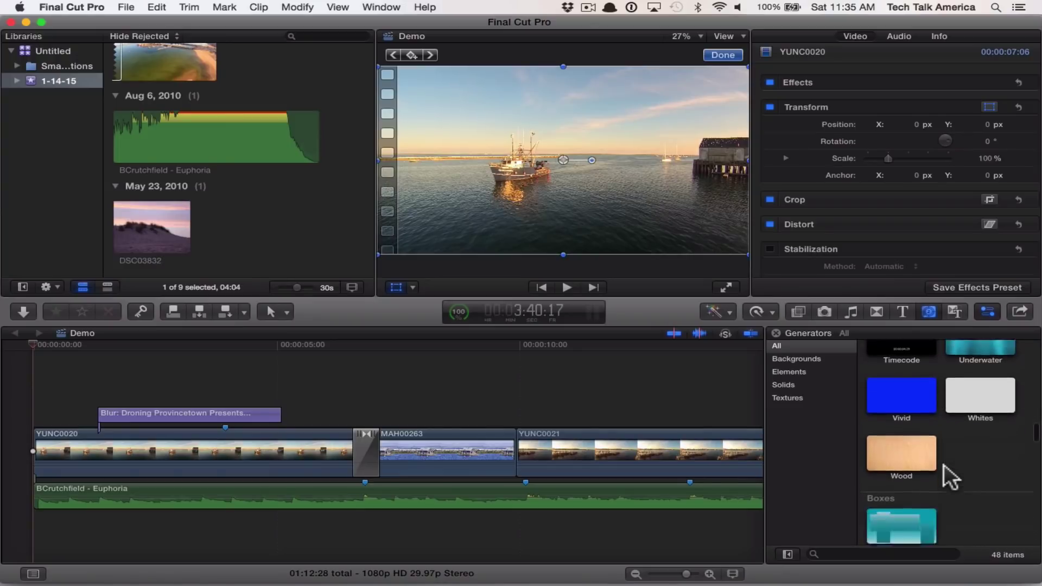
pyautogui.scroll(15, 947, 476)
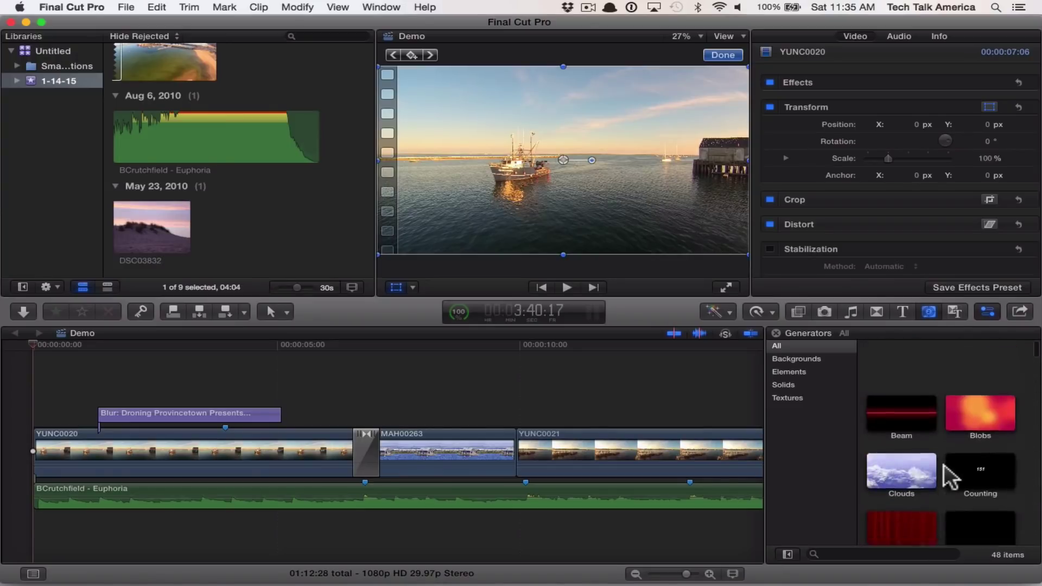
# Step: Examine the Comic Book theme's transitions and titles in the Themes browser, and show the Sports theme
pyautogui.click(955, 314)
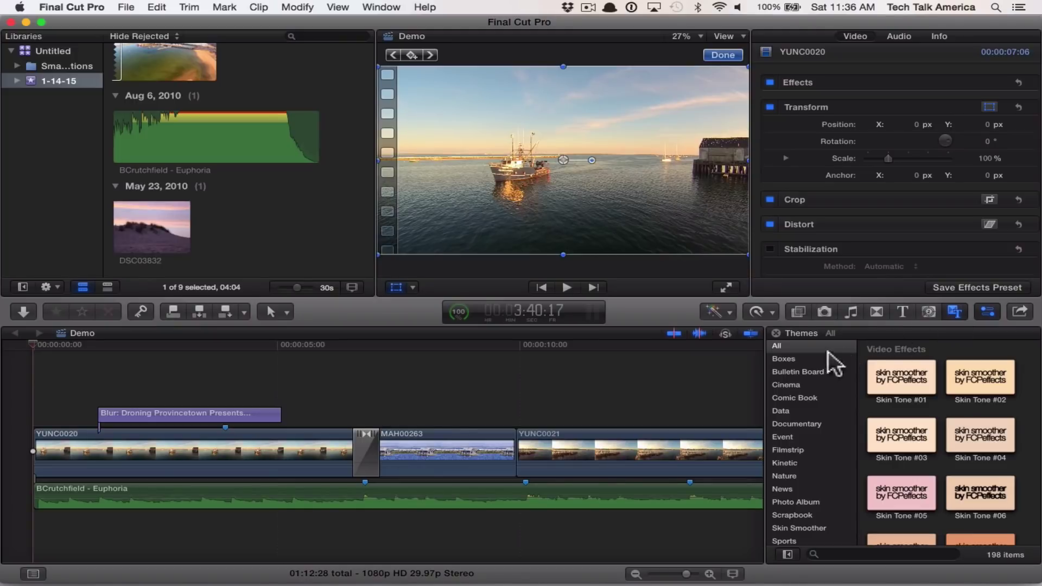
pyautogui.click(817, 399)
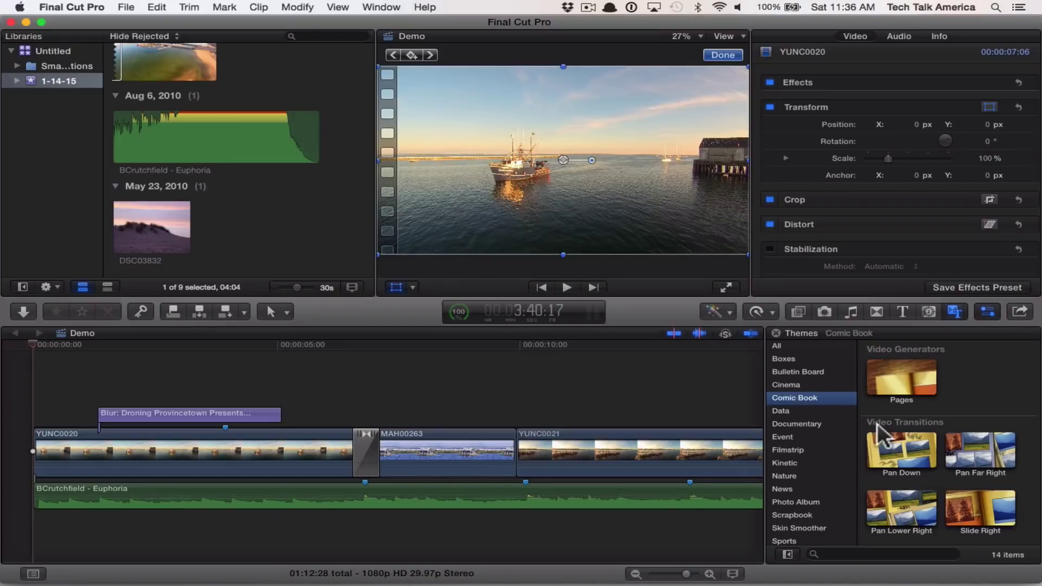
pyautogui.click(899, 459)
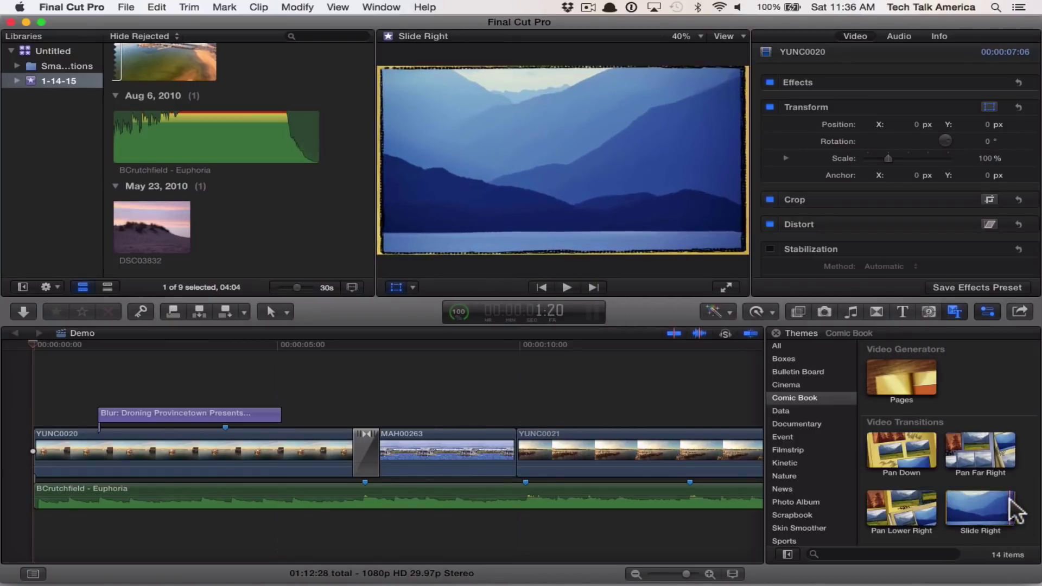
pyautogui.scroll(-6, 1010, 499)
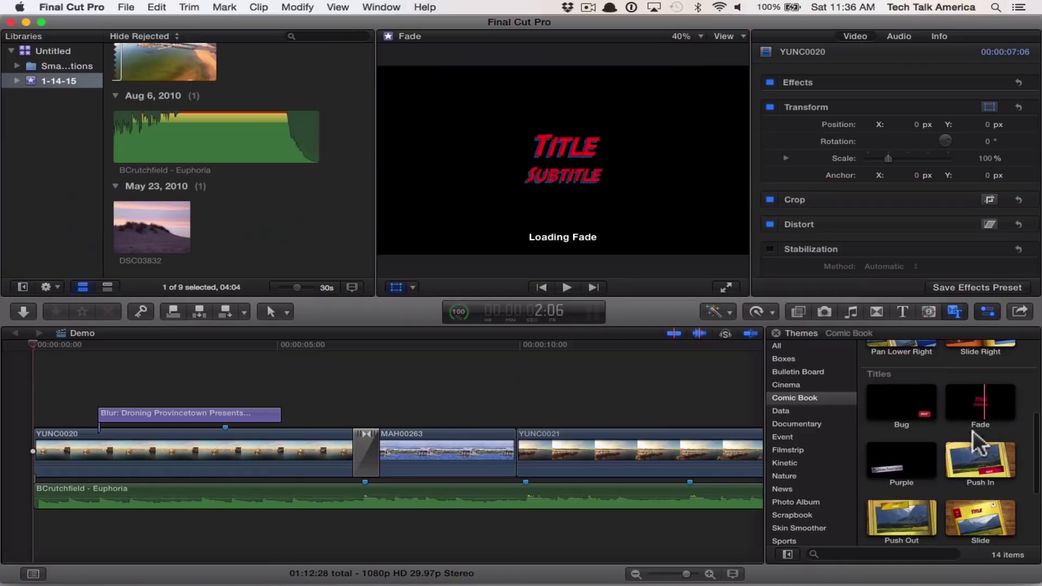
pyautogui.scroll(-2, 939, 502)
pyautogui.scroll(-1, 939, 497)
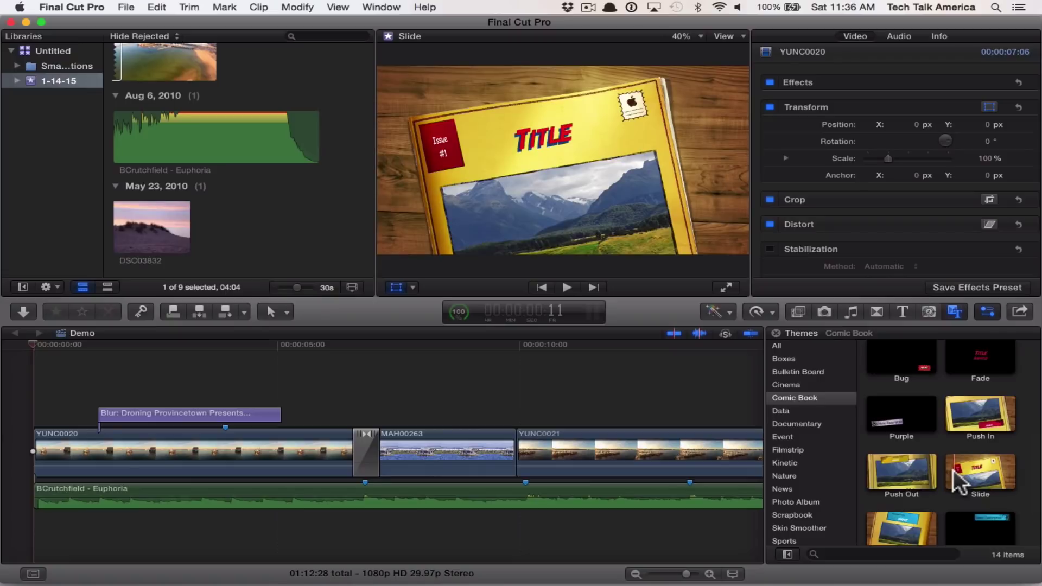
pyautogui.scroll(-2, 954, 472)
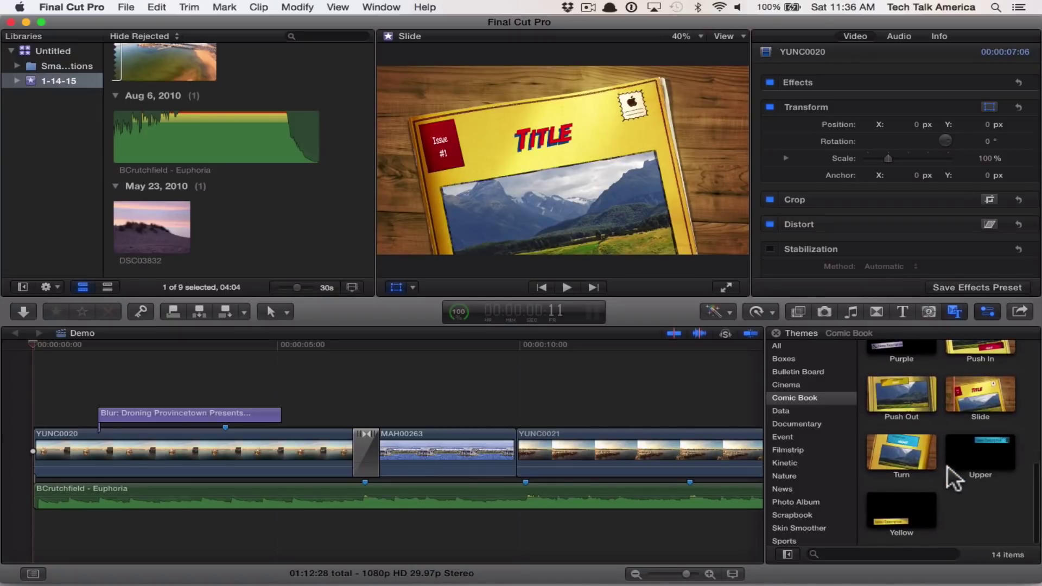
pyautogui.scroll(-1, 834, 389)
pyautogui.scroll(2, 834, 389)
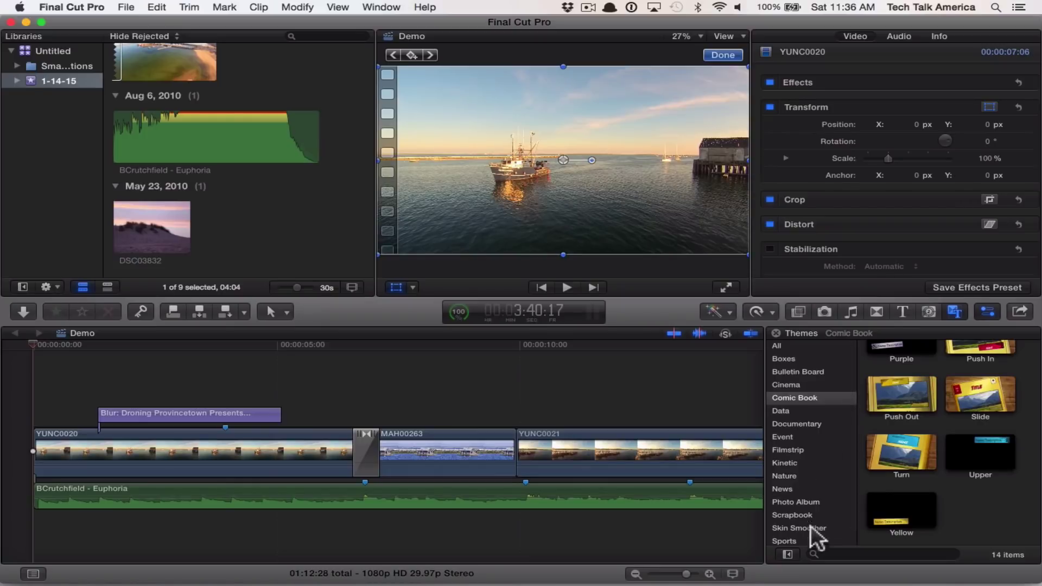
pyautogui.click(797, 538)
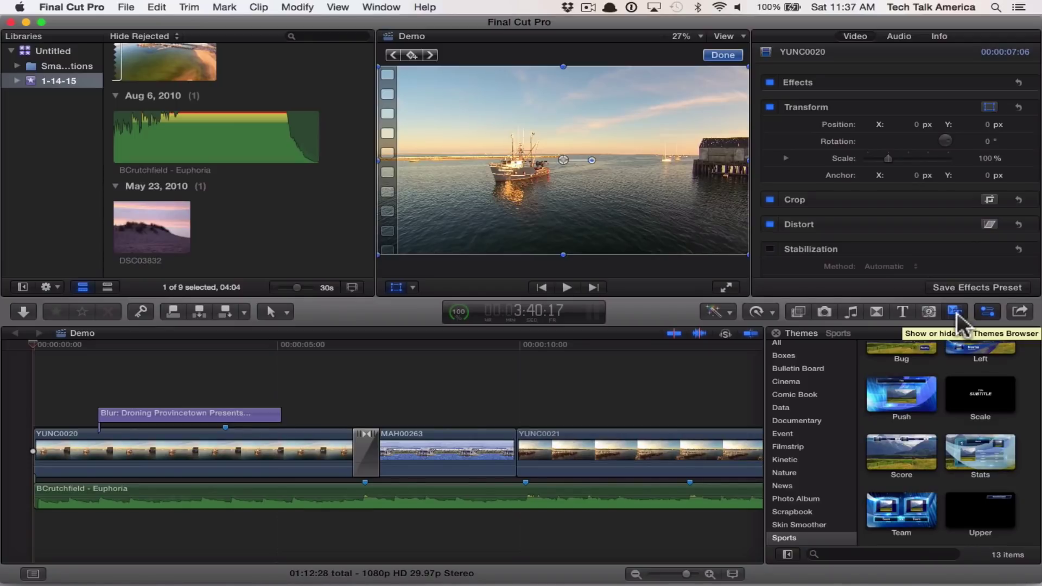
# Step: Place the playhead at 10:04 near the start of YUNC0021 and apply Balance Color to that clip
pyautogui.click(644, 382)
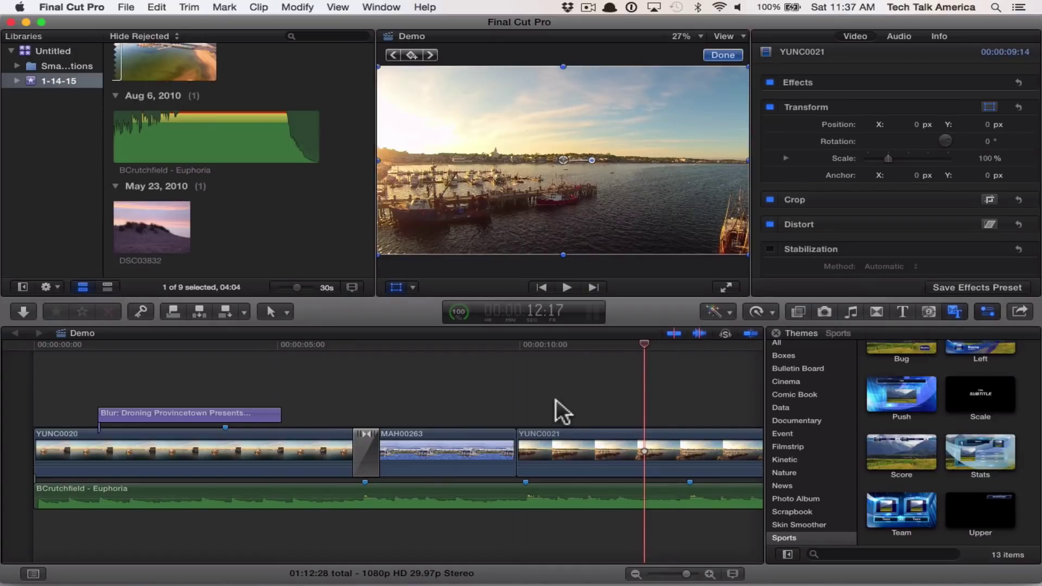
pyautogui.click(532, 394)
pyautogui.hscroll(6, 533, 393)
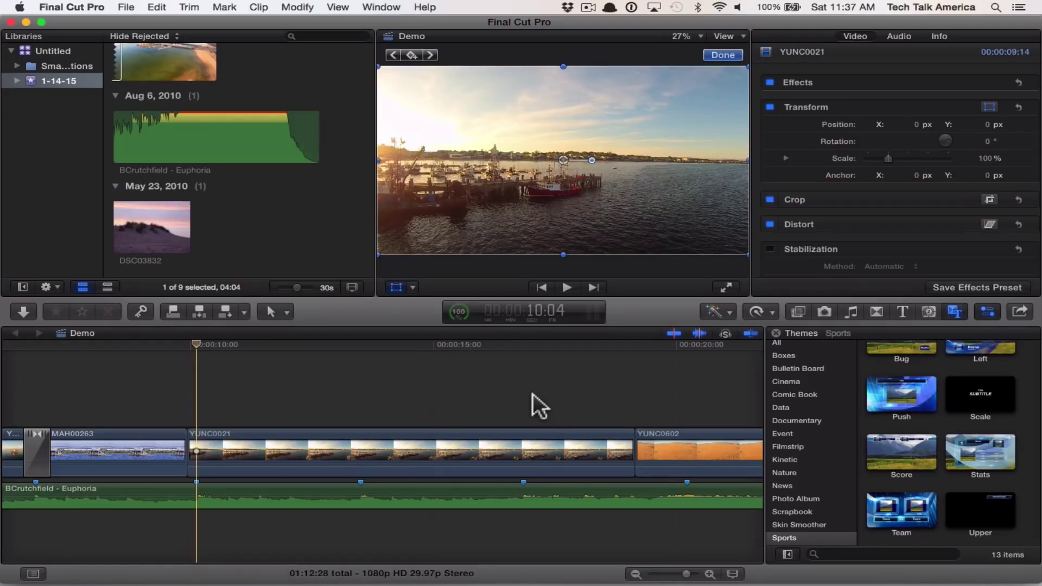
pyautogui.click(206, 393)
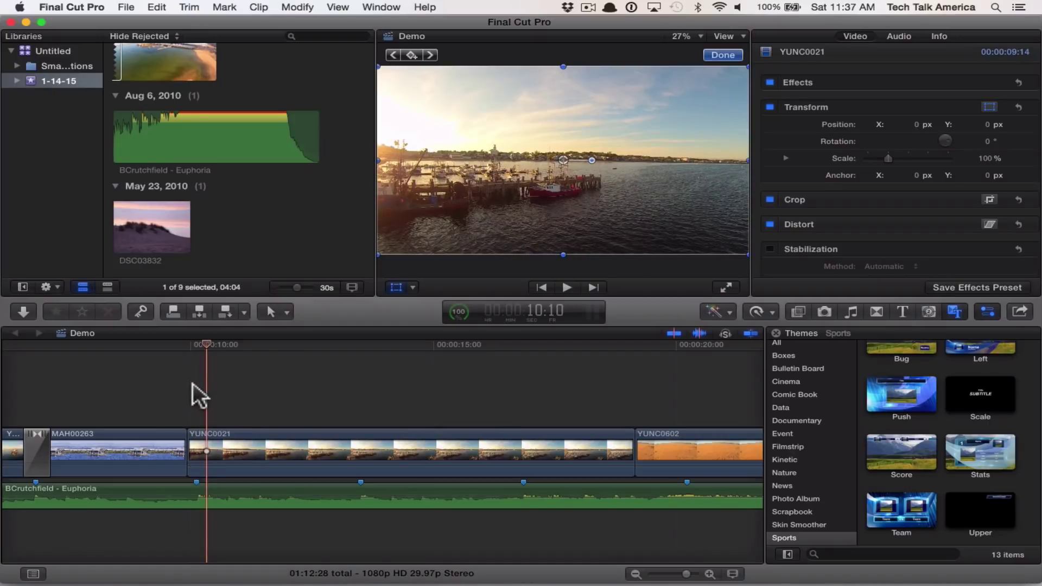
pyautogui.moveTo(194, 341); pyautogui.dragTo(216, 376)
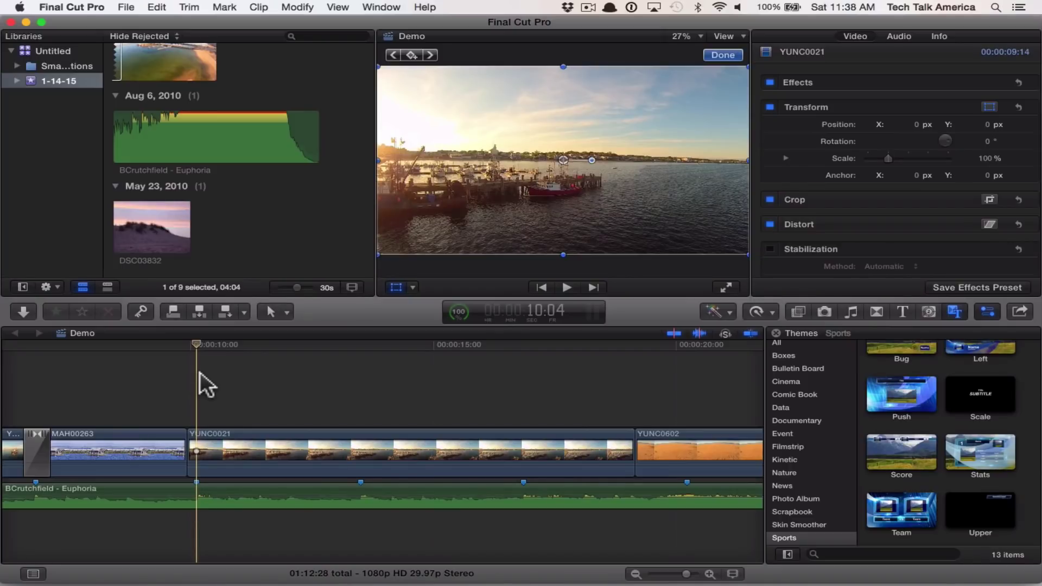
pyautogui.click(309, 451)
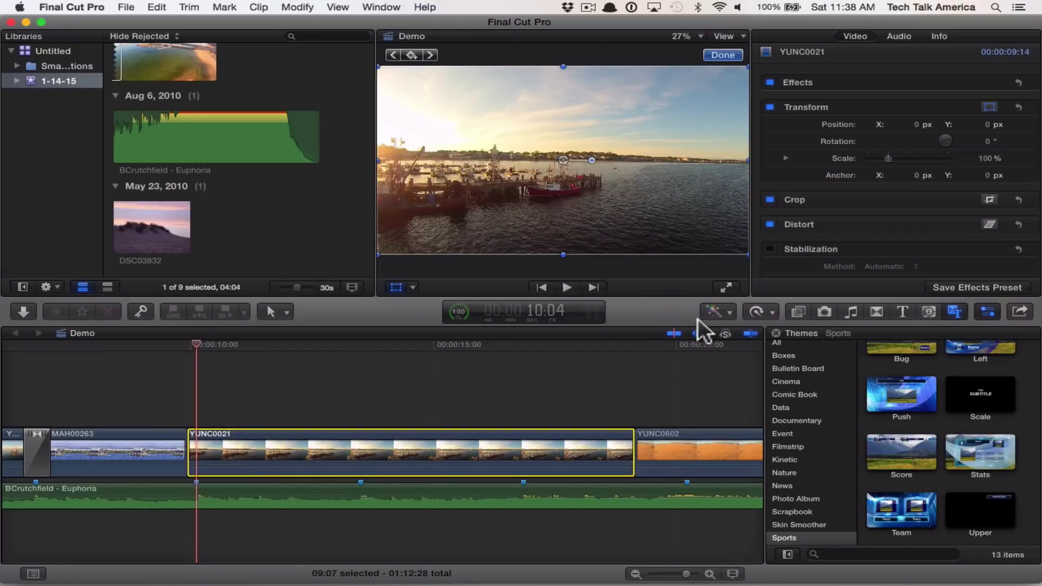
pyautogui.click(732, 314)
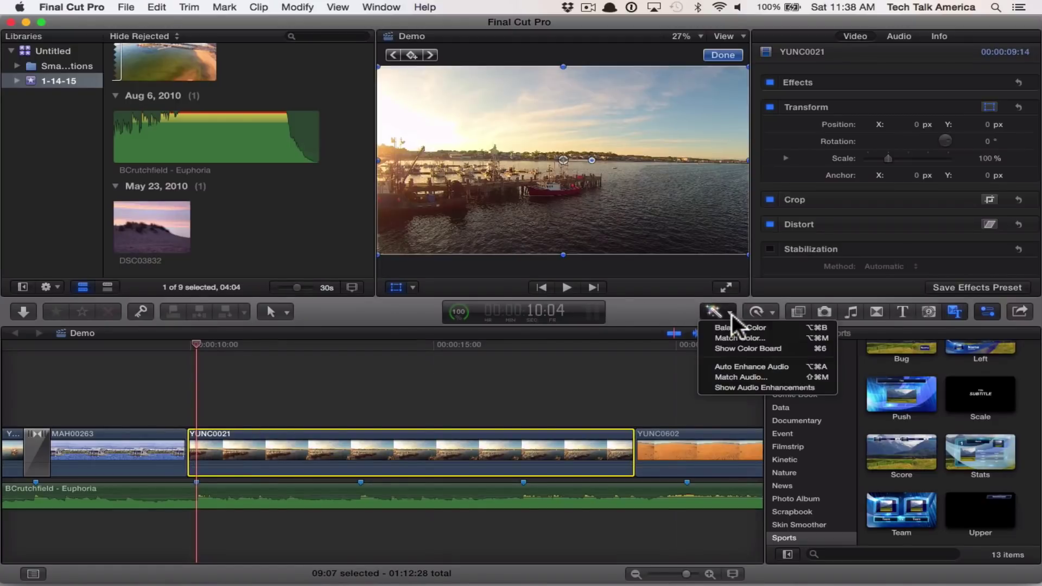
pyautogui.click(778, 324)
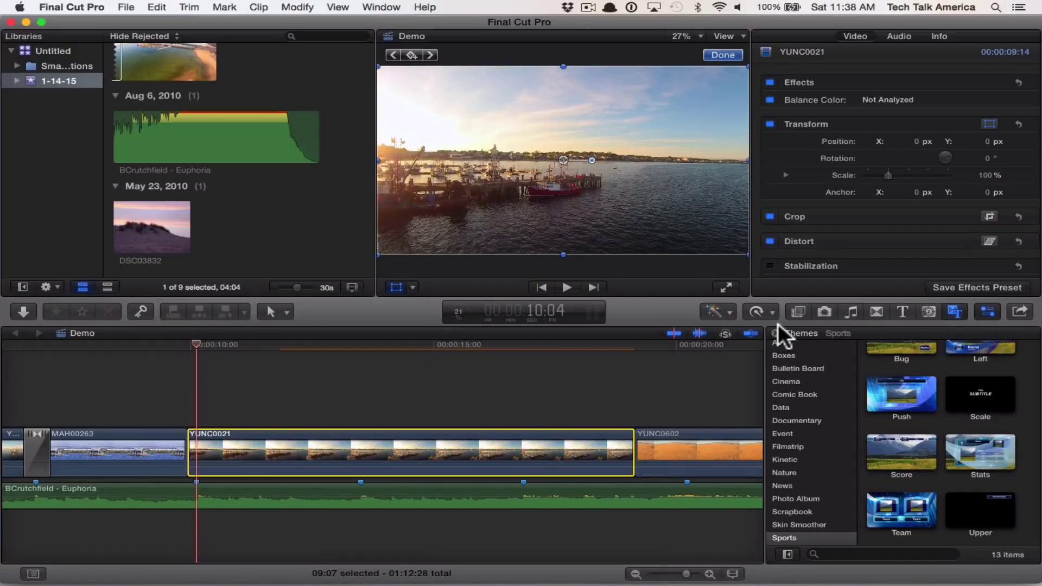
# Step: Try matching YUNC0021's color to a frame of the MAH00263 clip, and cancel the match
pyautogui.click(730, 311)
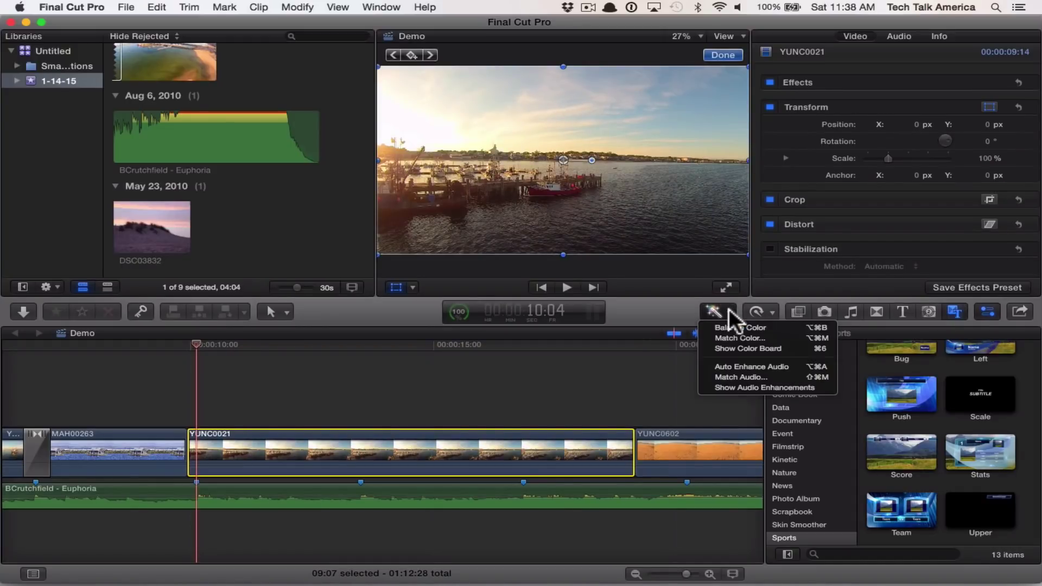
pyautogui.click(758, 338)
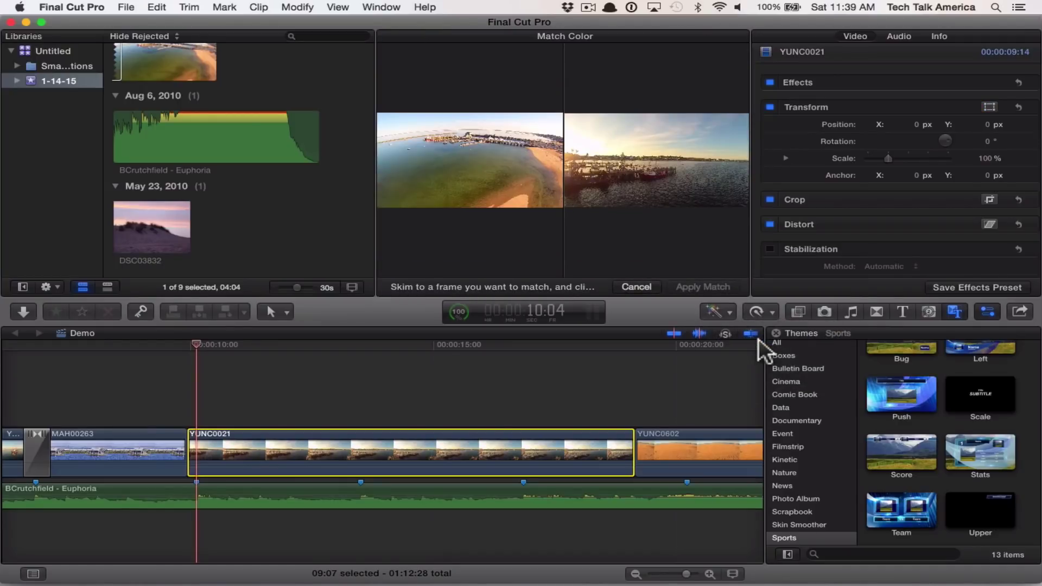
pyautogui.click(102, 460)
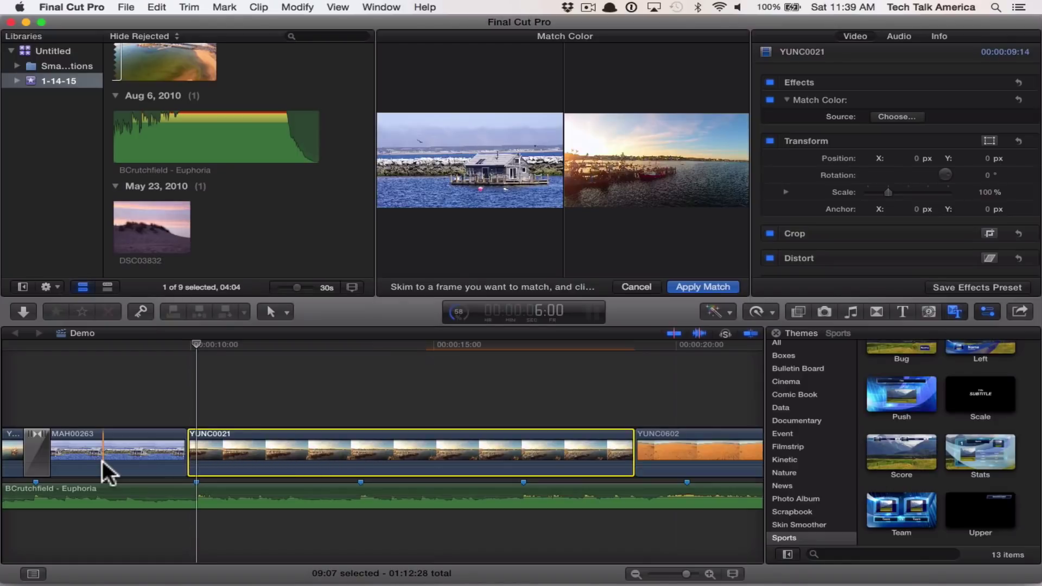
pyautogui.click(637, 286)
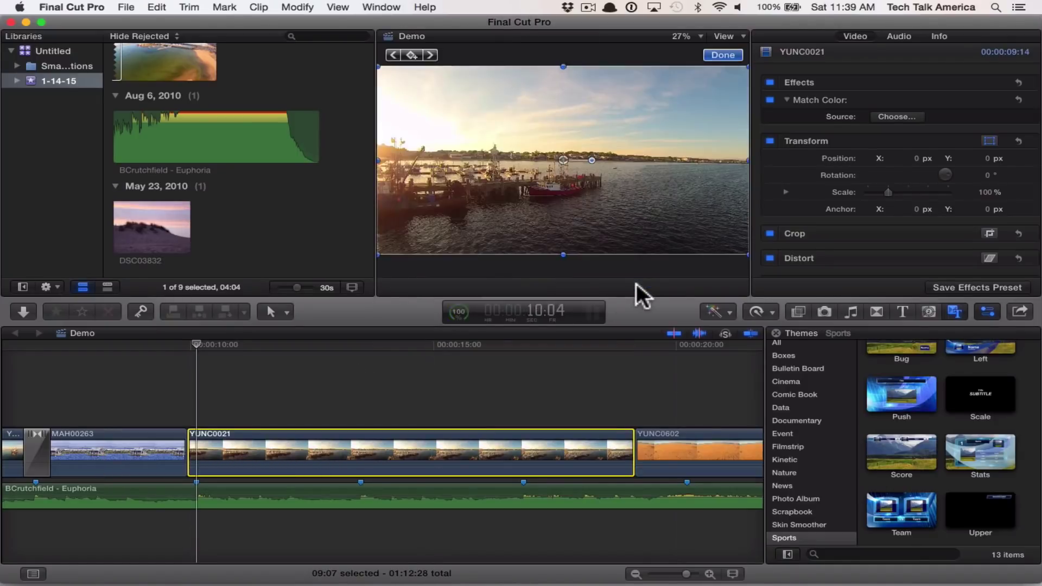
# Step: Open the Color Board for YUNC0021, look through its Color, Saturation and Exposure settings, and try a slight global color shift
pyautogui.click(728, 311)
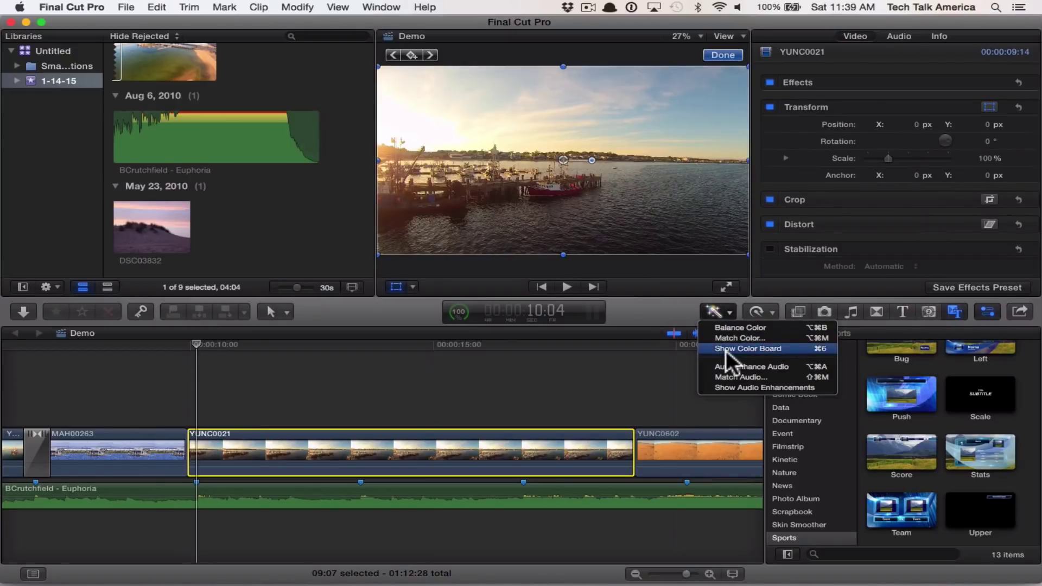
pyautogui.click(748, 348)
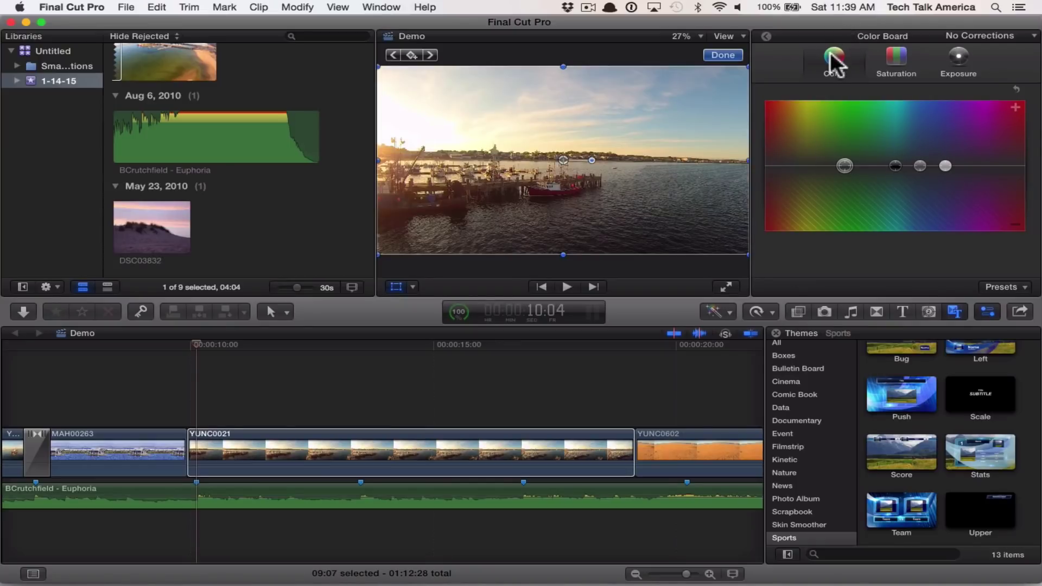
pyautogui.click(893, 54)
pyautogui.click(958, 55)
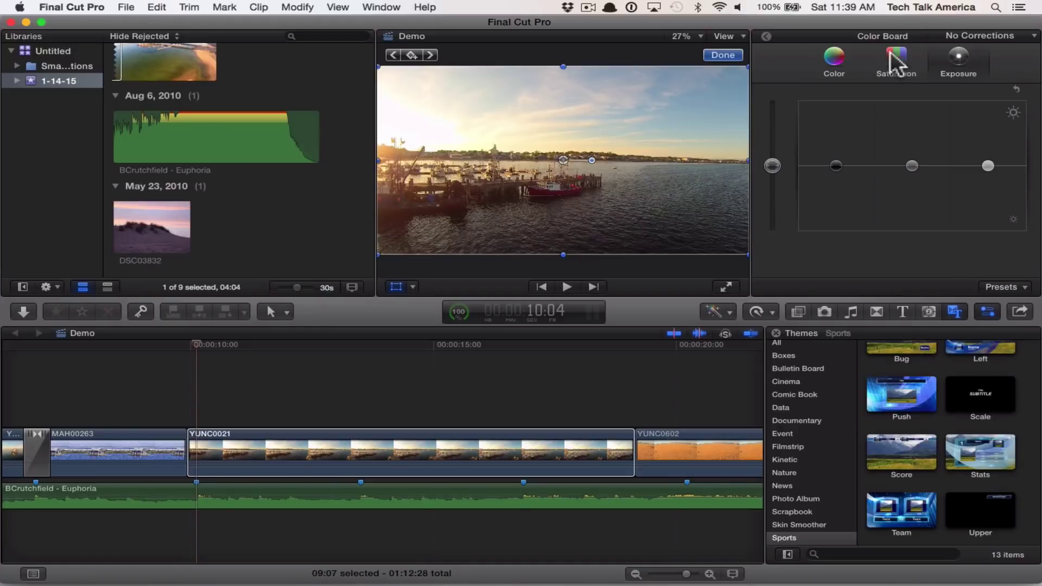
pyautogui.click(844, 57)
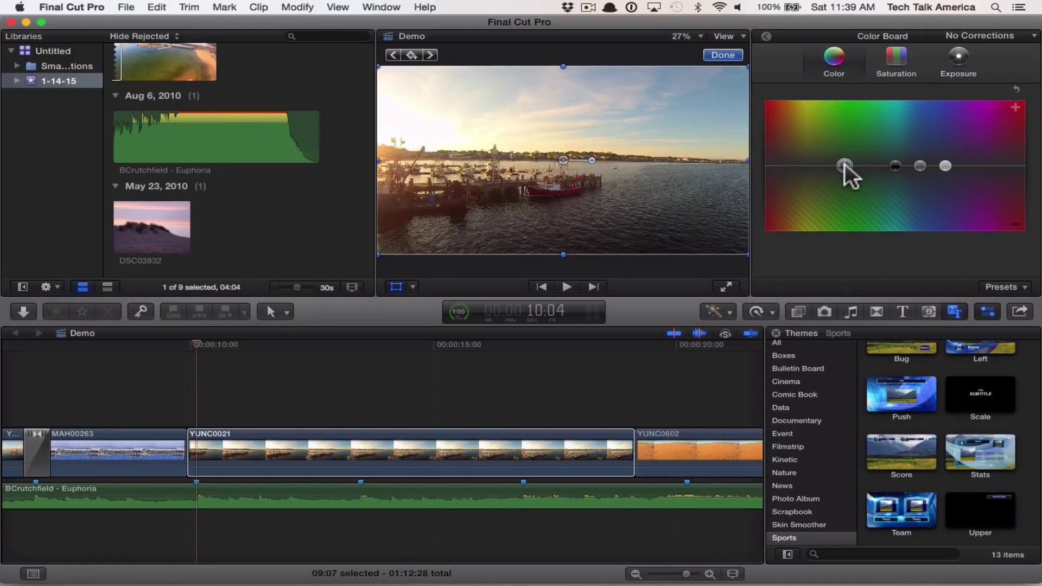
pyautogui.moveTo(844, 164); pyautogui.dragTo(867, 165)
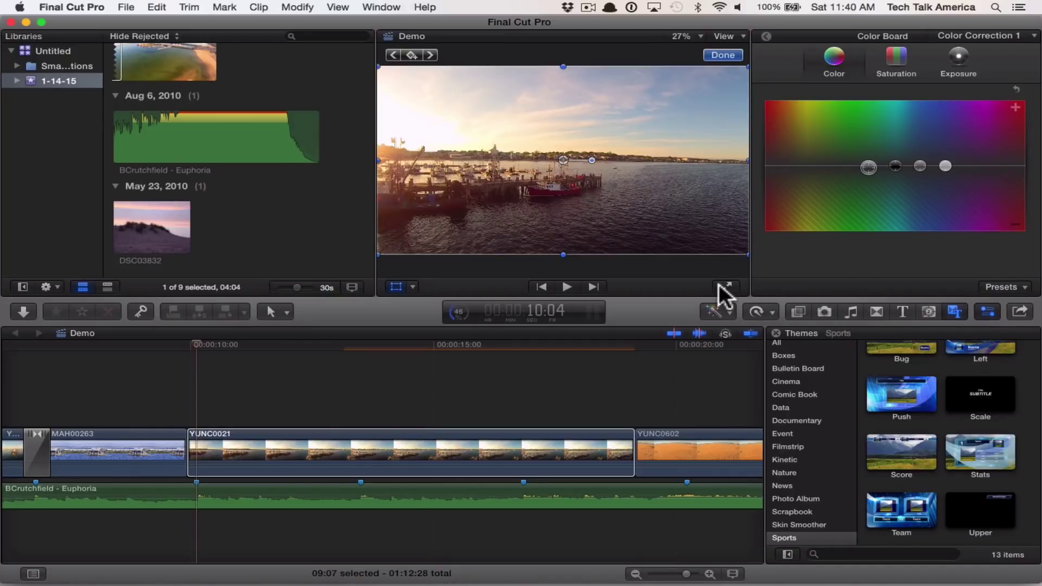
# Step: Try separate saturation adjustments for the shadows, midtones and highlights of YUNC0021, and undo them
pyautogui.click(896, 60)
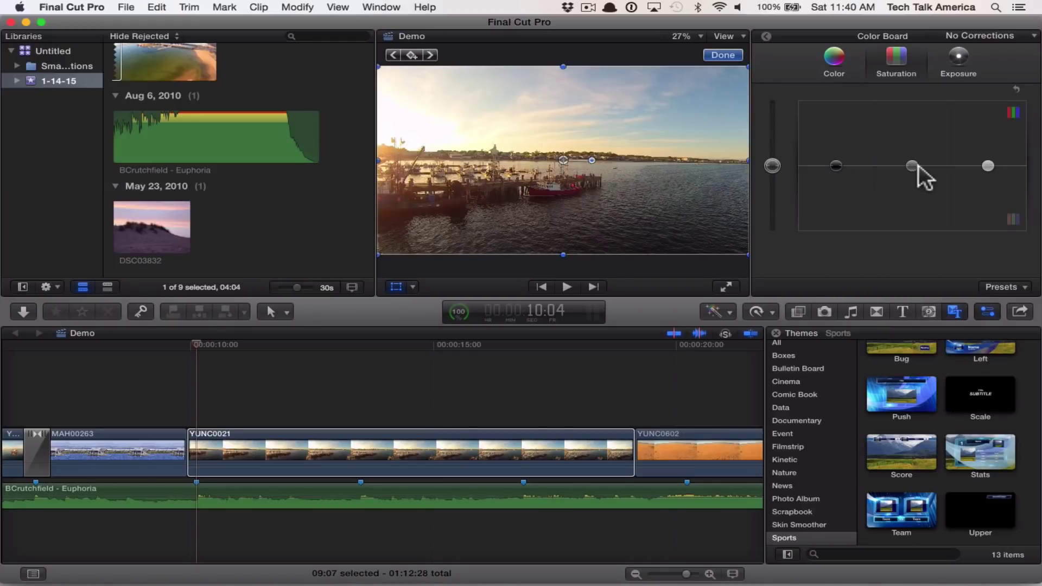
pyautogui.moveTo(834, 168); pyautogui.dragTo(834, 166)
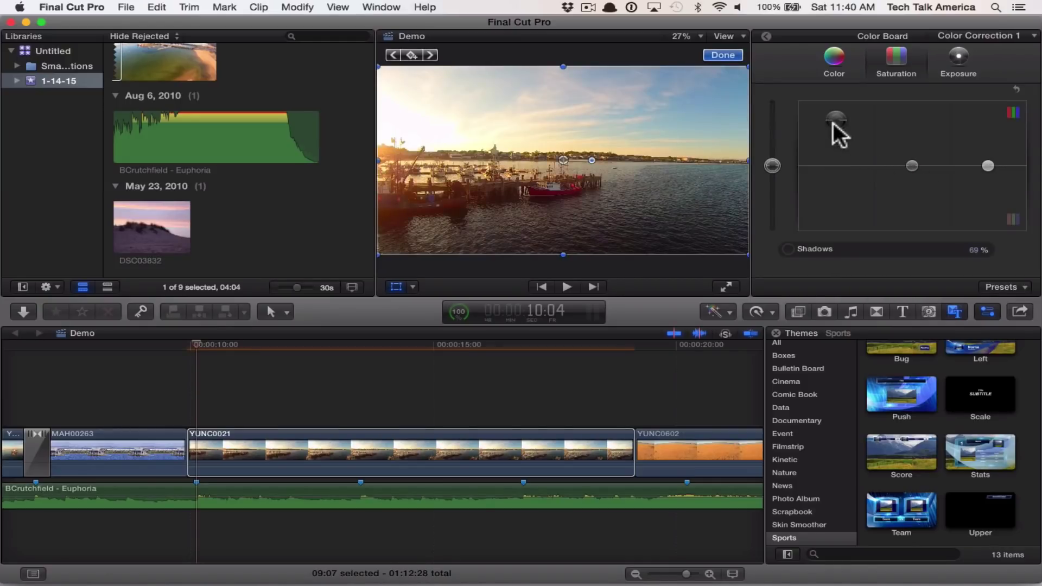
pyautogui.moveTo(833, 122); pyautogui.dragTo(840, 164)
pyautogui.click(913, 164)
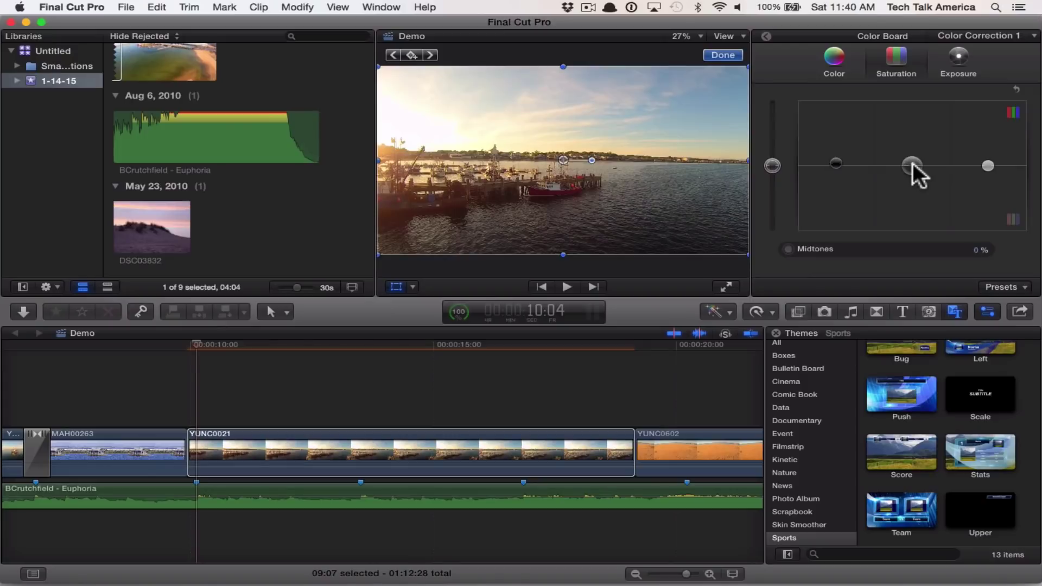
pyautogui.click(986, 166)
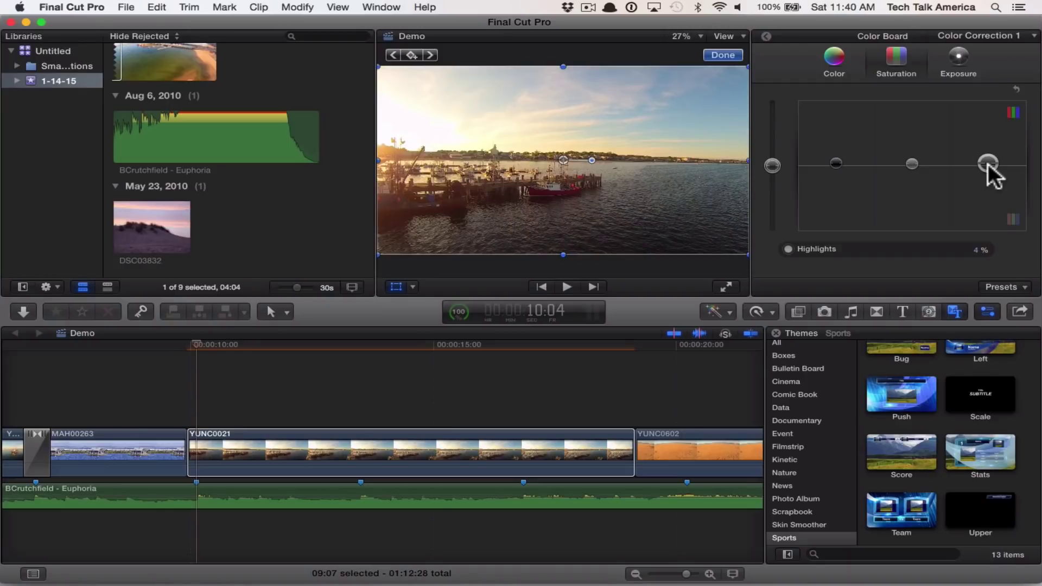
pyautogui.press('Down')
pyautogui.press('Down')
pyautogui.press('Down')
pyautogui.press('Down')
pyautogui.press('super+z')
pyautogui.press('super+z')
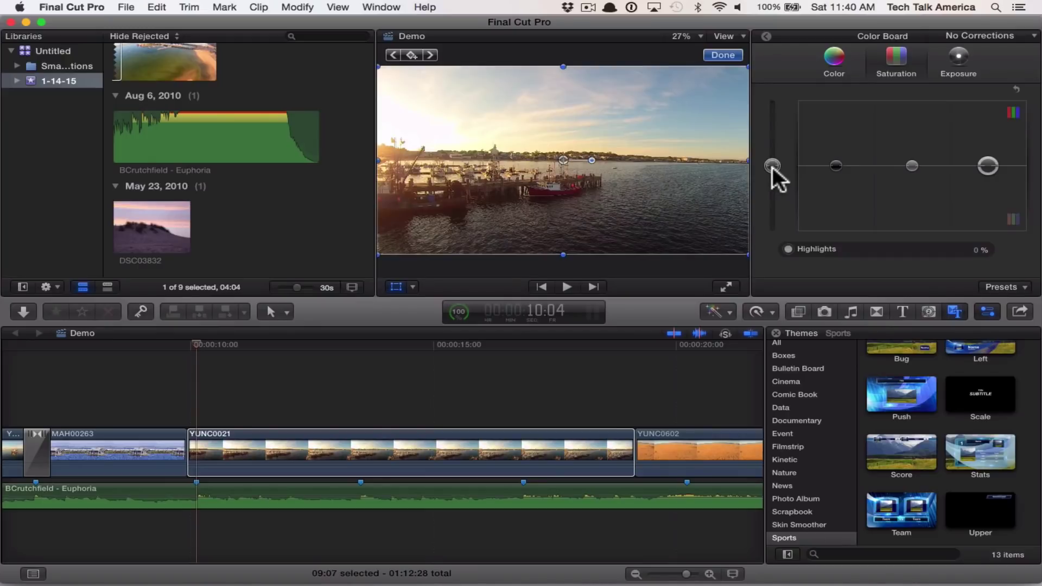
# Step: Try raising the global saturation and global exposure of YUNC0021, returning each to neutral
pyautogui.moveTo(773, 167); pyautogui.dragTo(780, 112)
pyautogui.moveTo(780, 182); pyautogui.dragTo(780, 158)
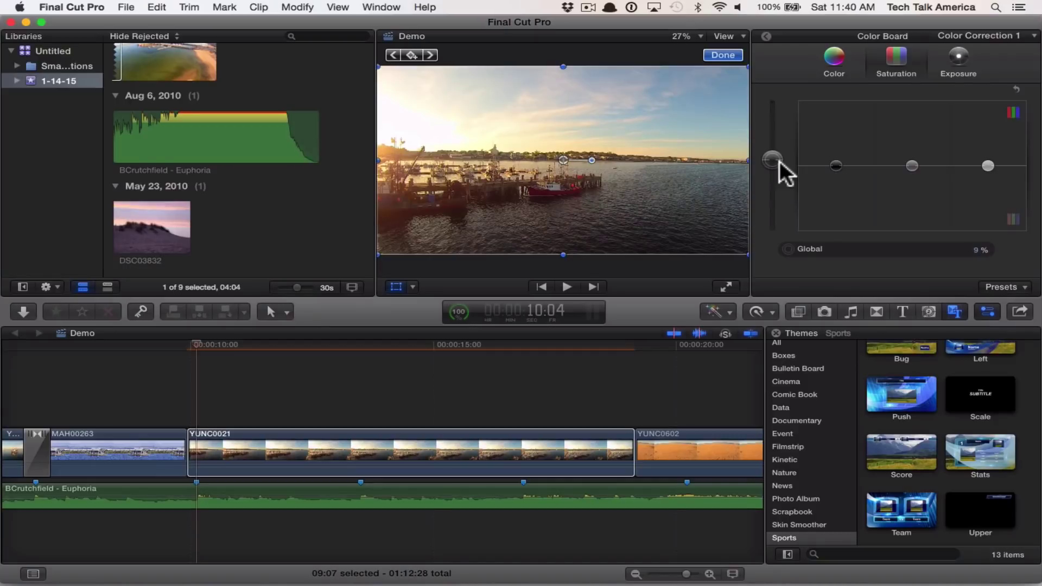
pyautogui.moveTo(780, 161)
pyautogui.mouseDown()
pyautogui.moveTo(780, 318)
pyautogui.moveTo(768, 165)
pyautogui.mouseUp()
pyautogui.click(955, 60)
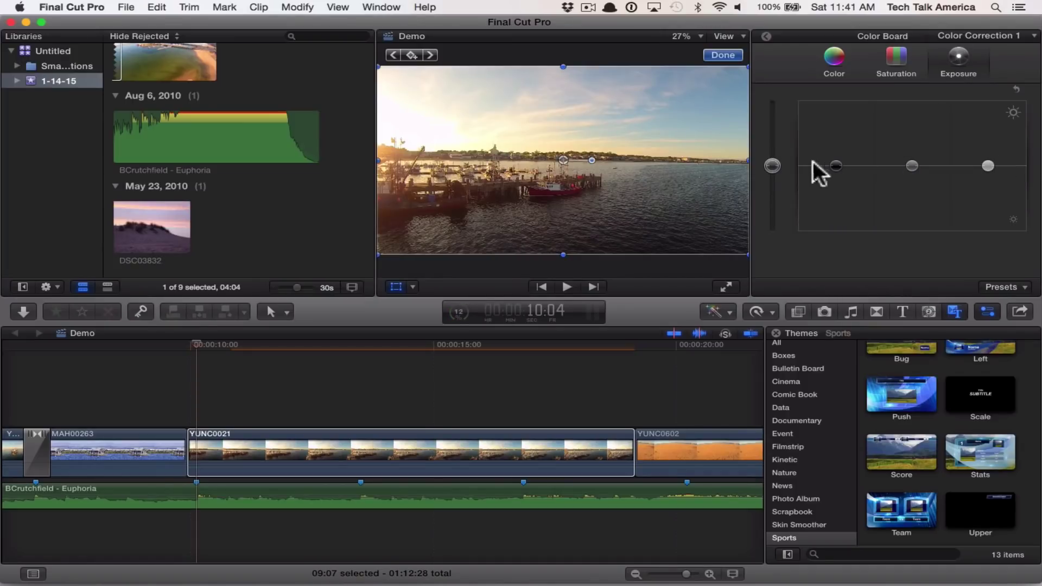
pyautogui.moveTo(773, 165)
pyautogui.mouseDown()
pyautogui.moveTo(774, 132)
pyautogui.moveTo(773, 178)
pyautogui.moveTo(771, 159)
pyautogui.mouseUp()
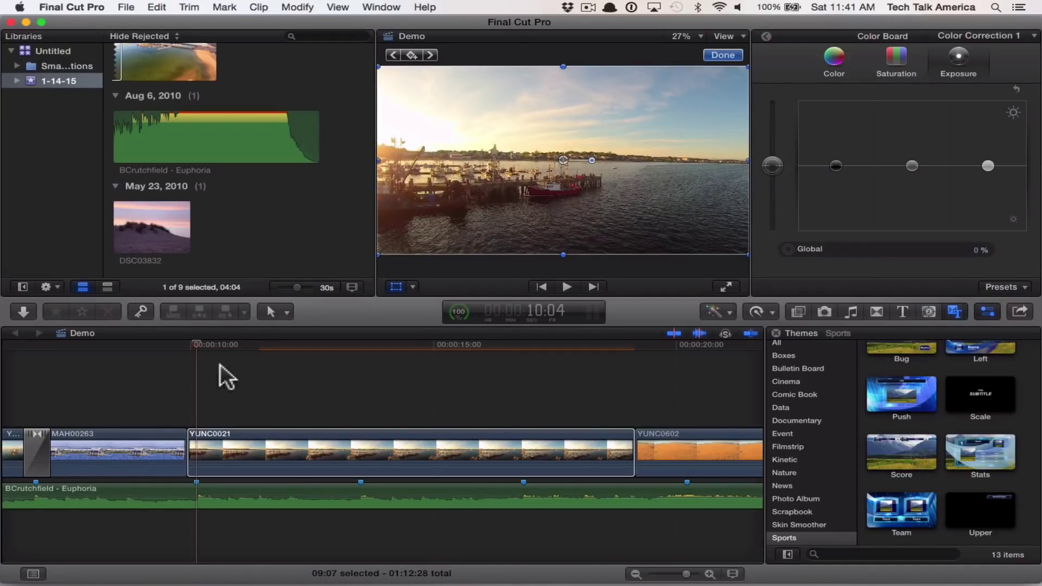
# Step: Place the playhead at the beat marker at 16:26 and split YUNC0021 there with the Blade tool
pyautogui.click(197, 360)
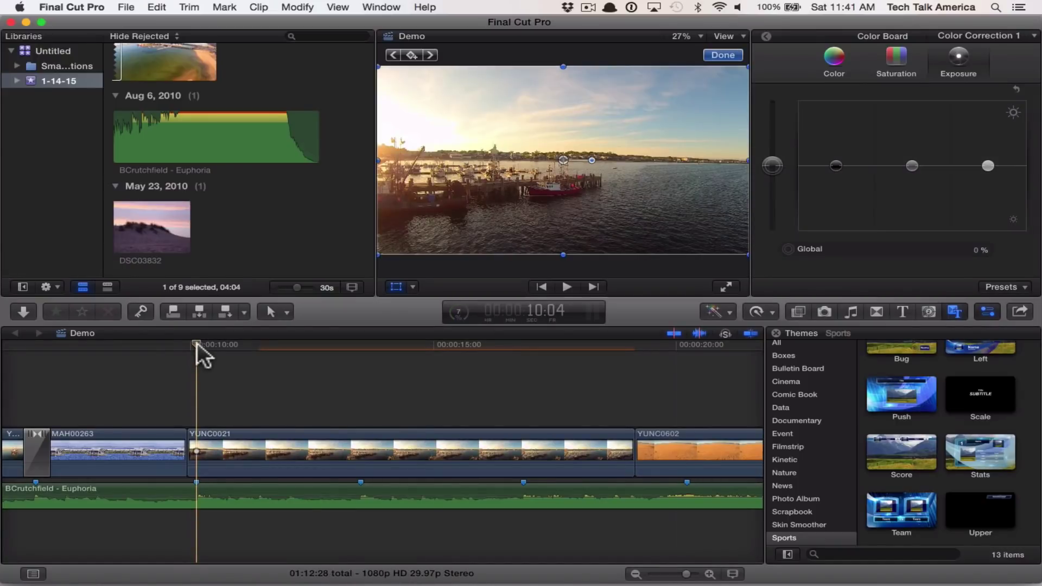
pyautogui.moveTo(200, 343); pyautogui.dragTo(513, 344)
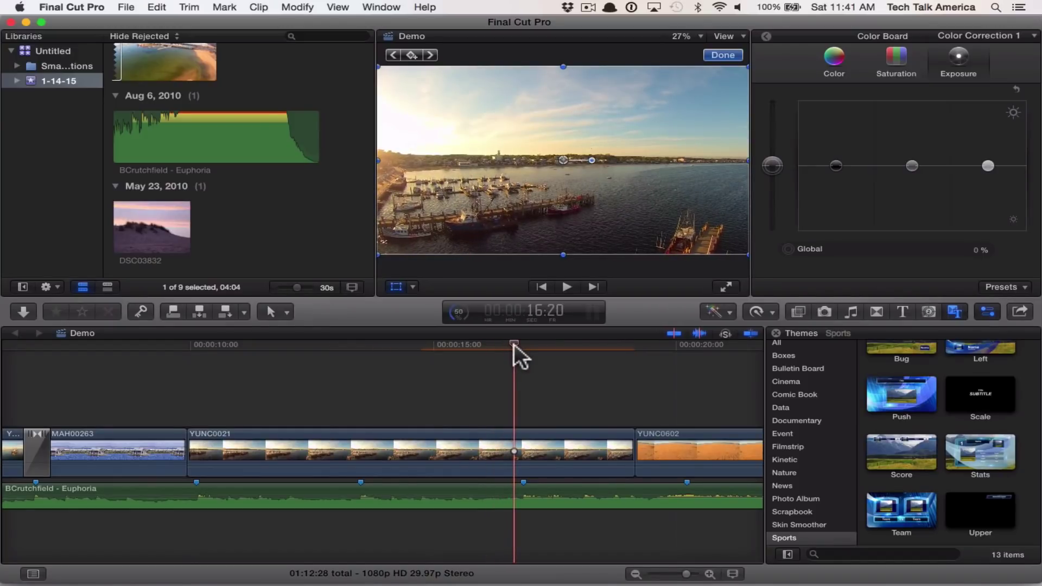
pyautogui.moveTo(514, 343); pyautogui.dragTo(521, 344)
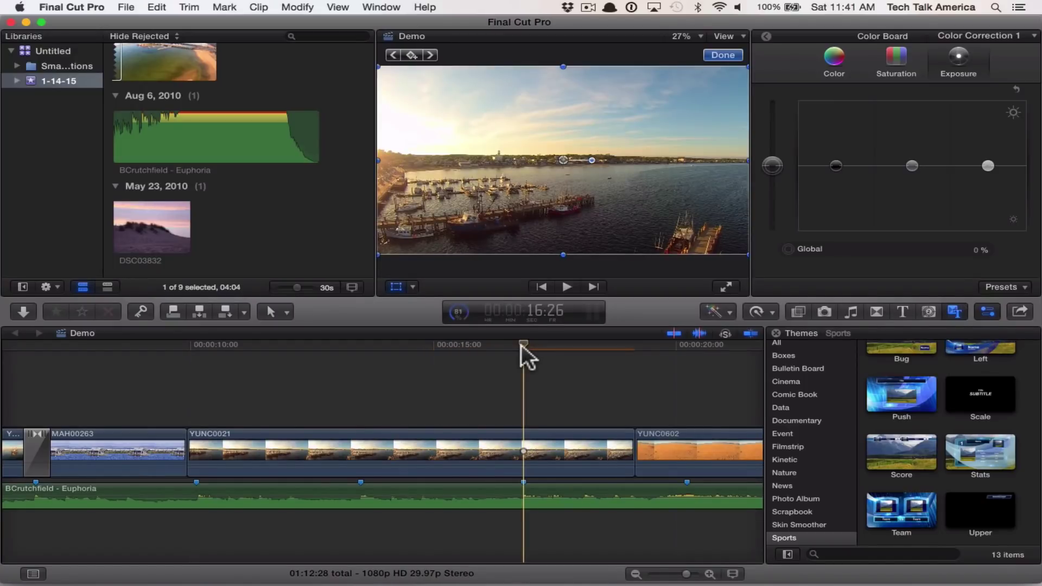
pyautogui.press('b')
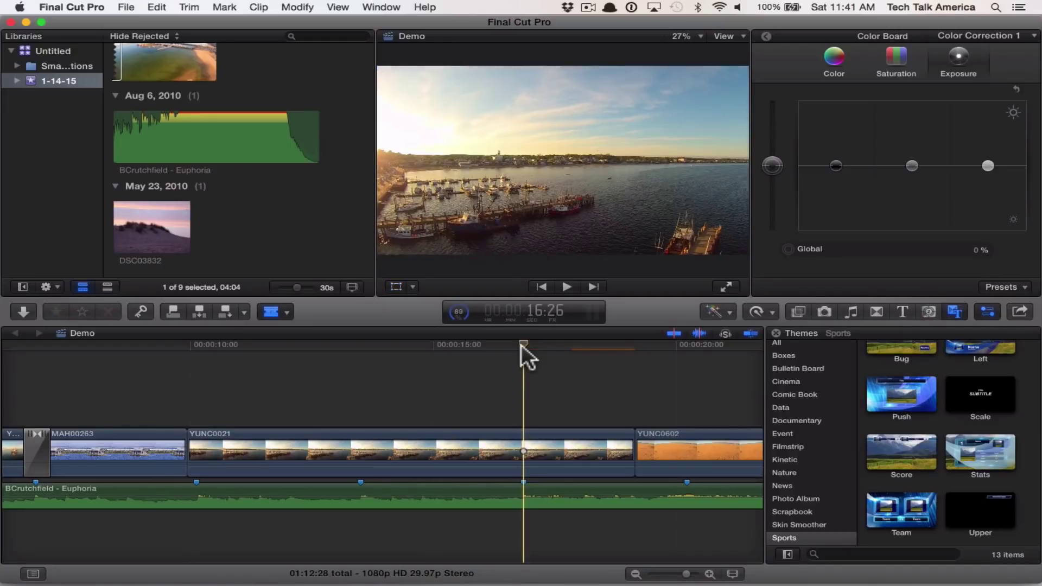
pyautogui.click(524, 453)
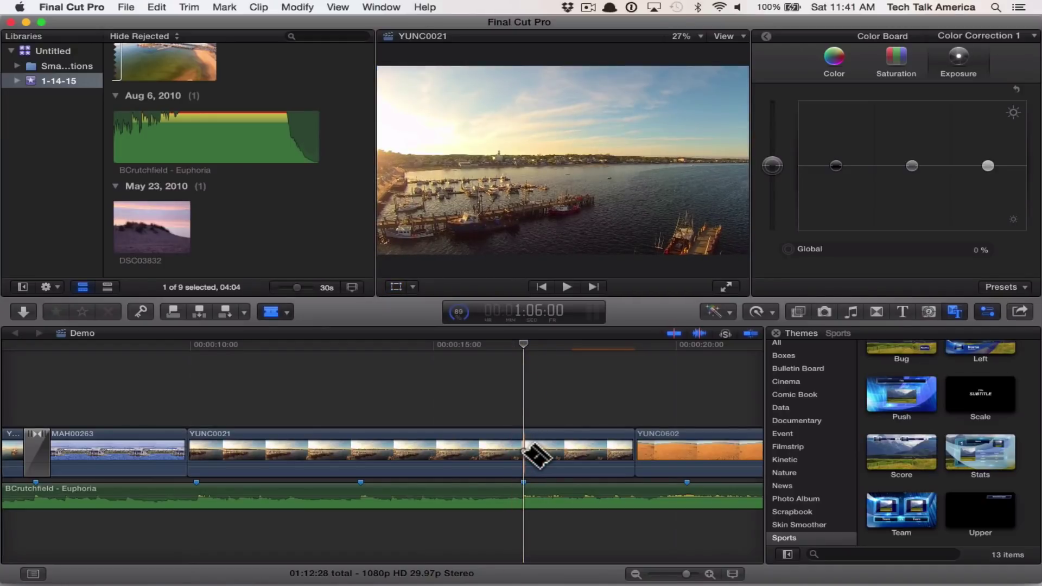
pyautogui.press('a')
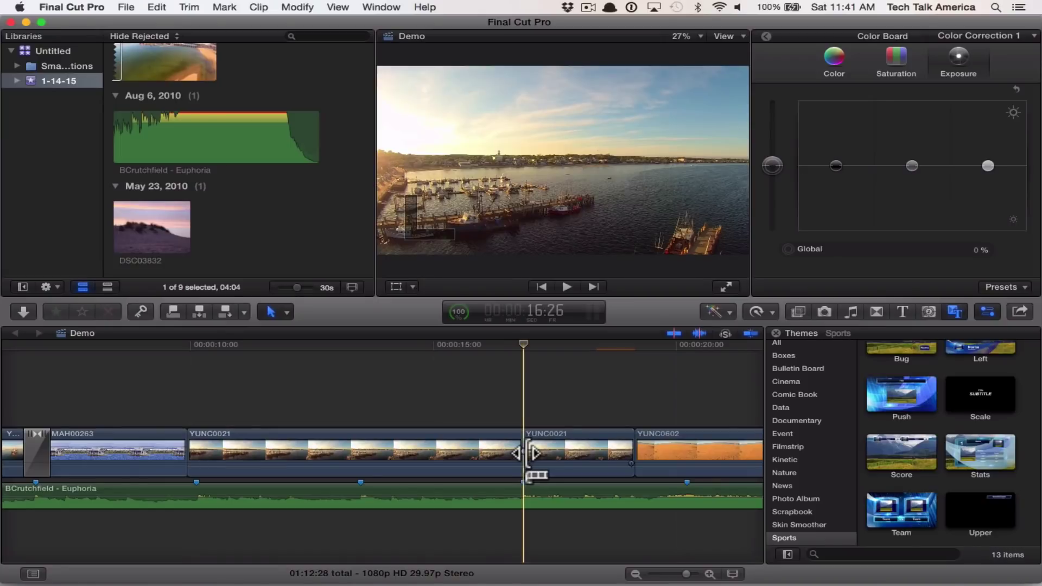
# Step: Retime the first part of the split YUNC0021 clip to Fast 2x and play it back
pyautogui.click(360, 346)
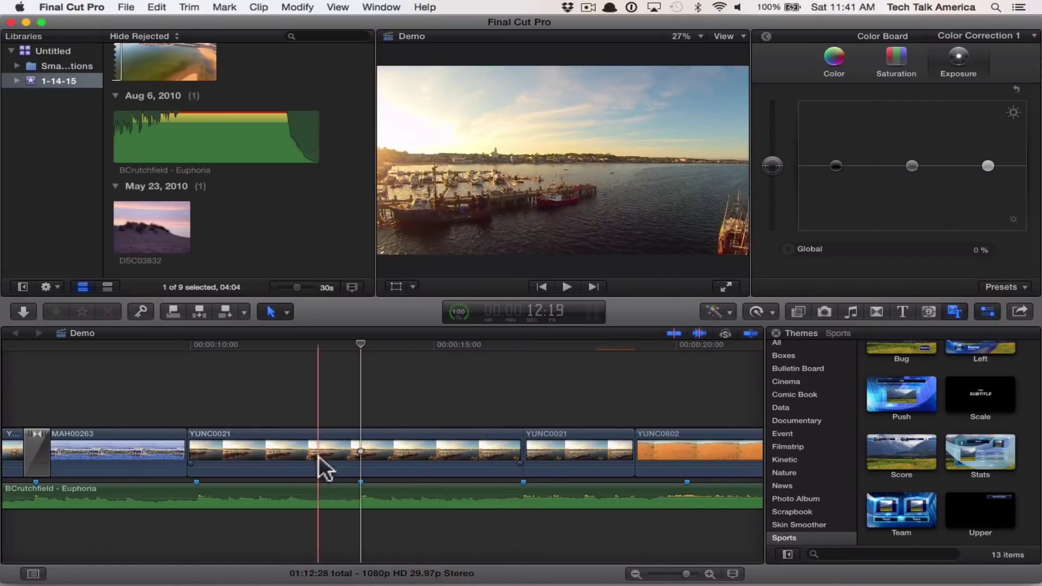
pyautogui.click(325, 461)
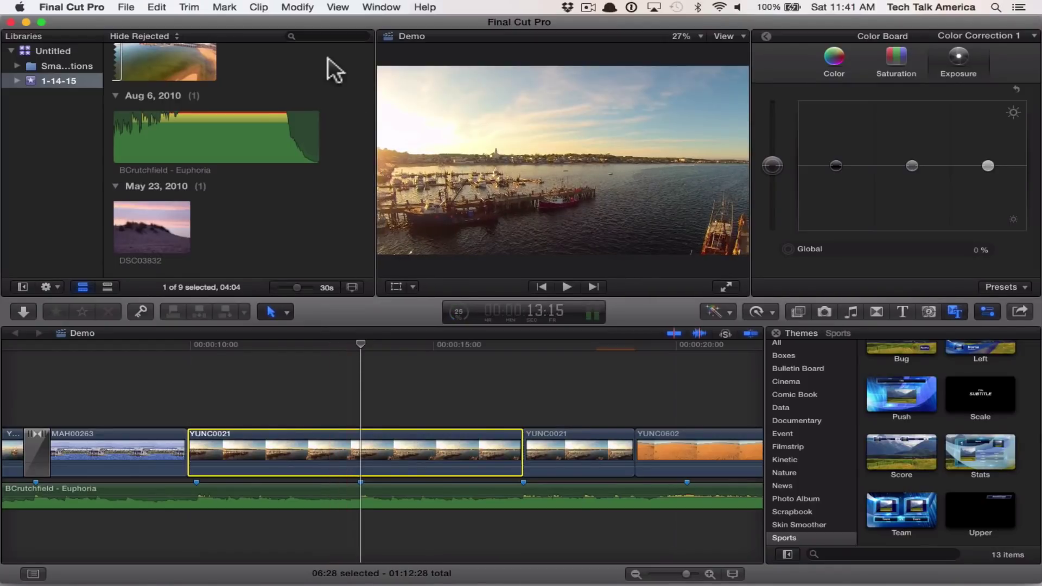
pyautogui.click(298, 7)
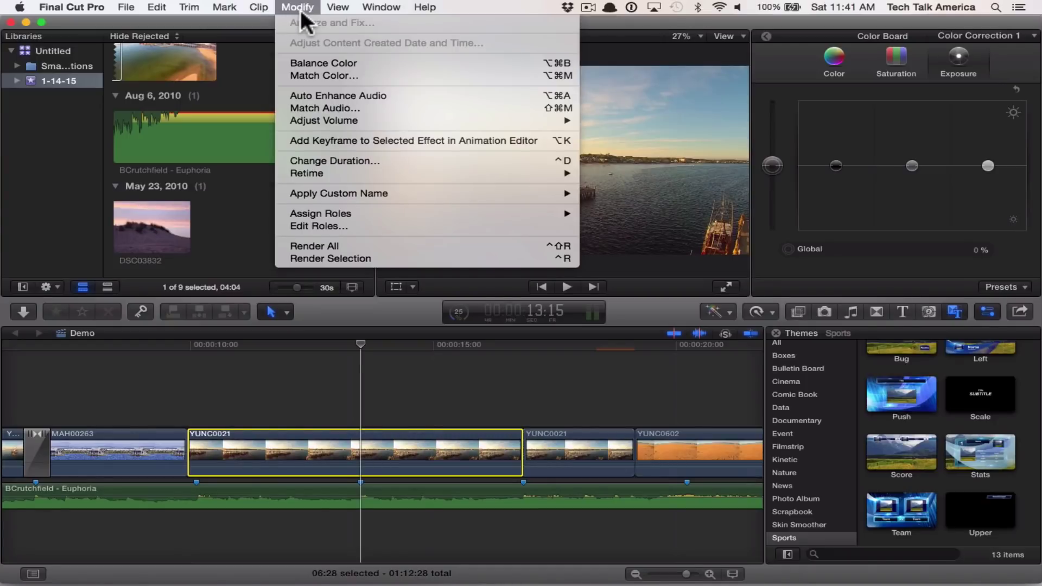
pyautogui.moveTo(292, 173)
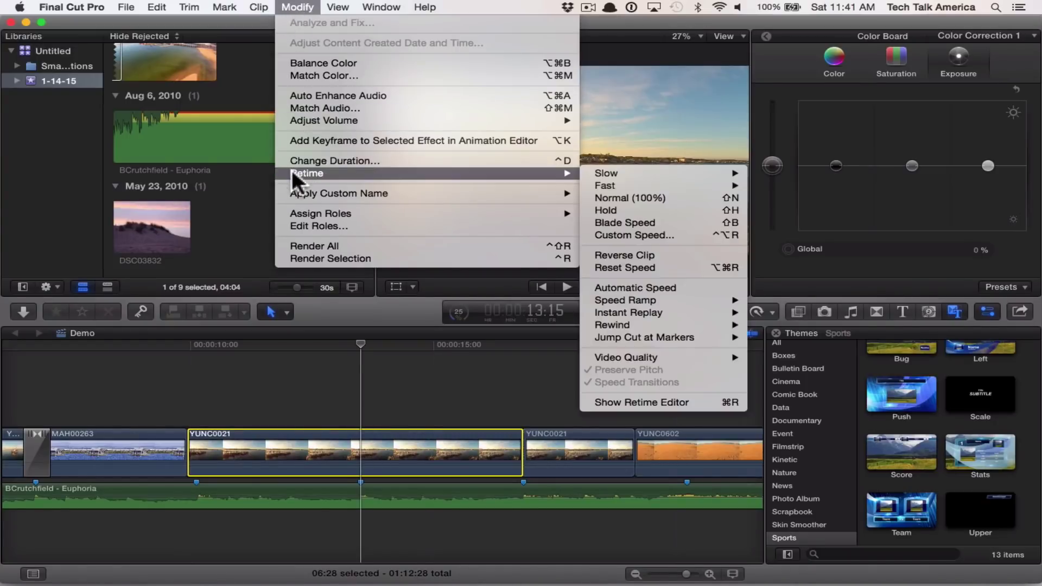
pyautogui.moveTo(662, 177)
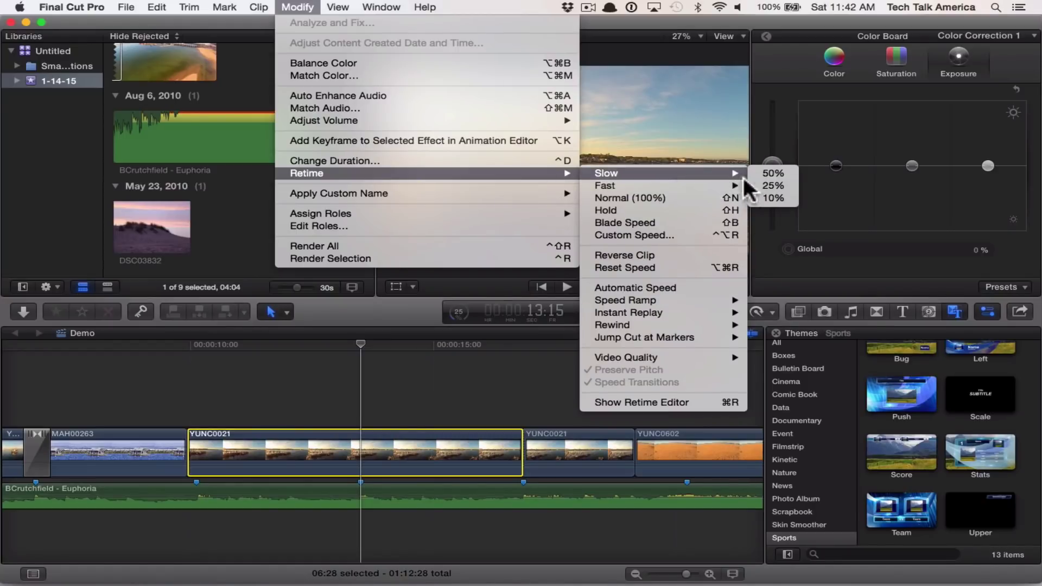
pyautogui.moveTo(716, 186)
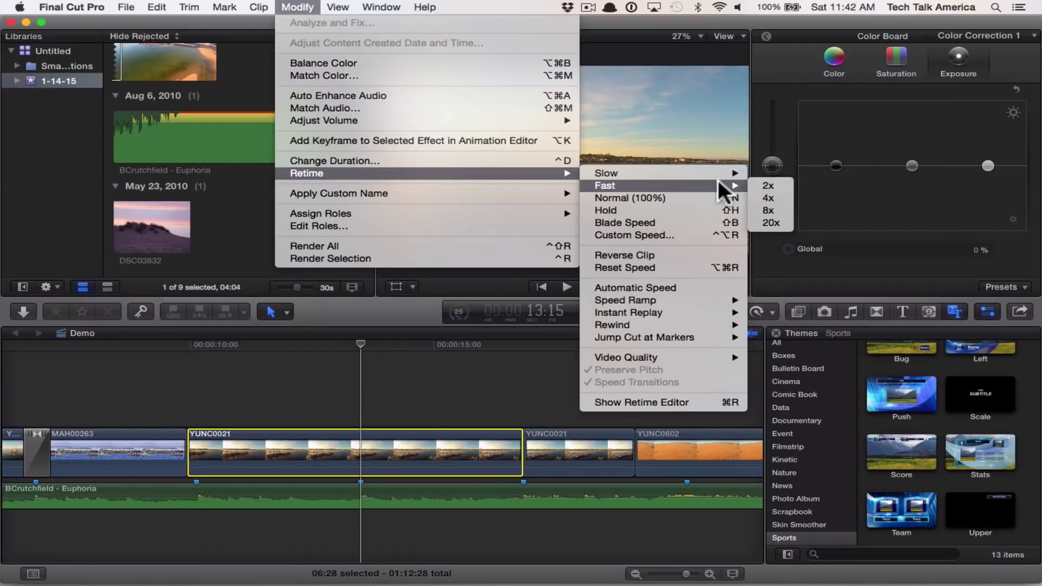
pyautogui.click(777, 185)
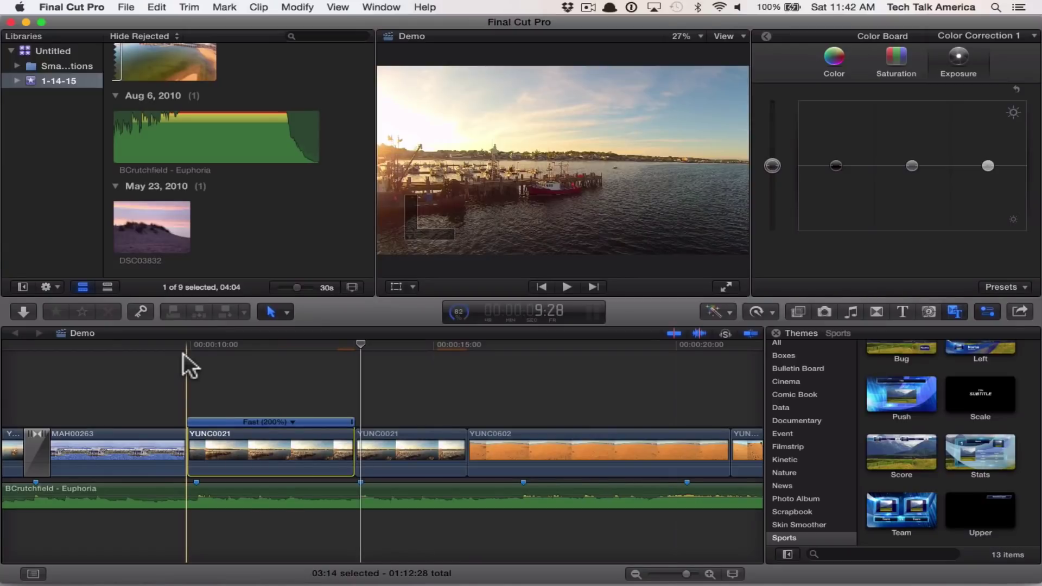
pyautogui.press('space')
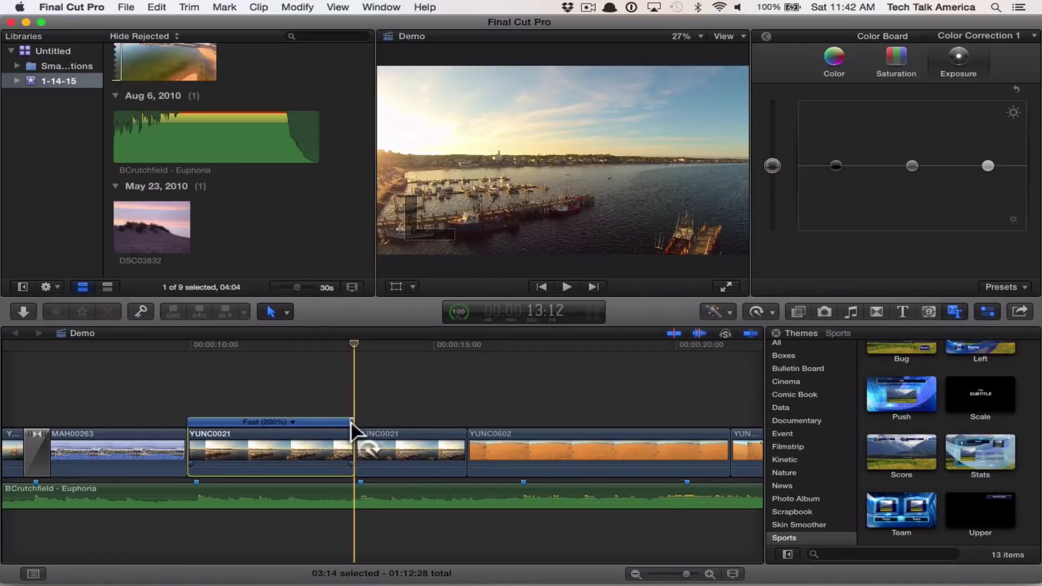
# Step: Try speeding the first YUNC0021 part up to 551%, play it back, and undo the speed change
pyautogui.moveTo(350, 422); pyautogui.dragTo(243, 421)
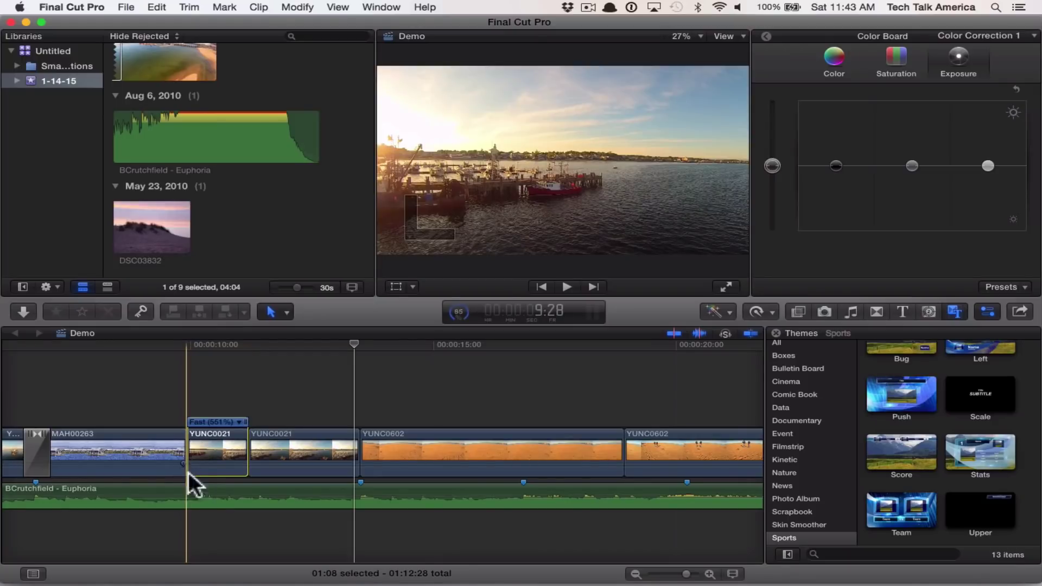
pyautogui.press('space')
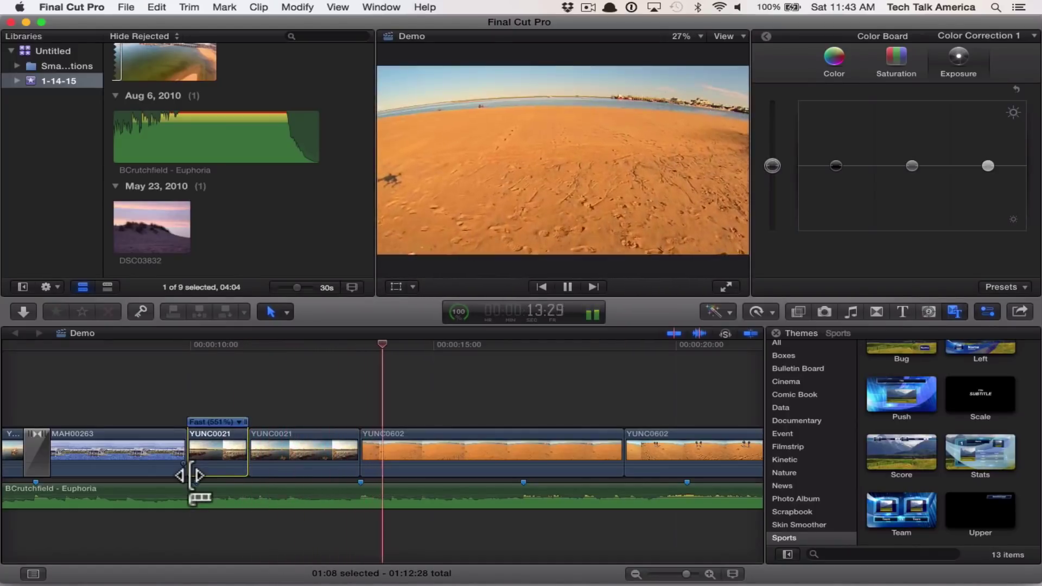
pyautogui.press('space')
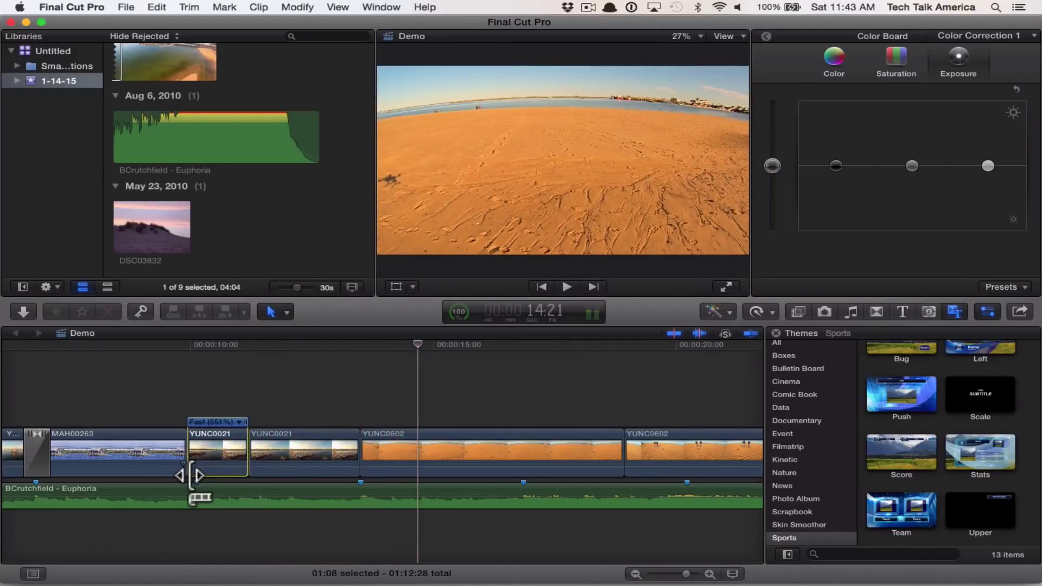
pyautogui.press('super+z')
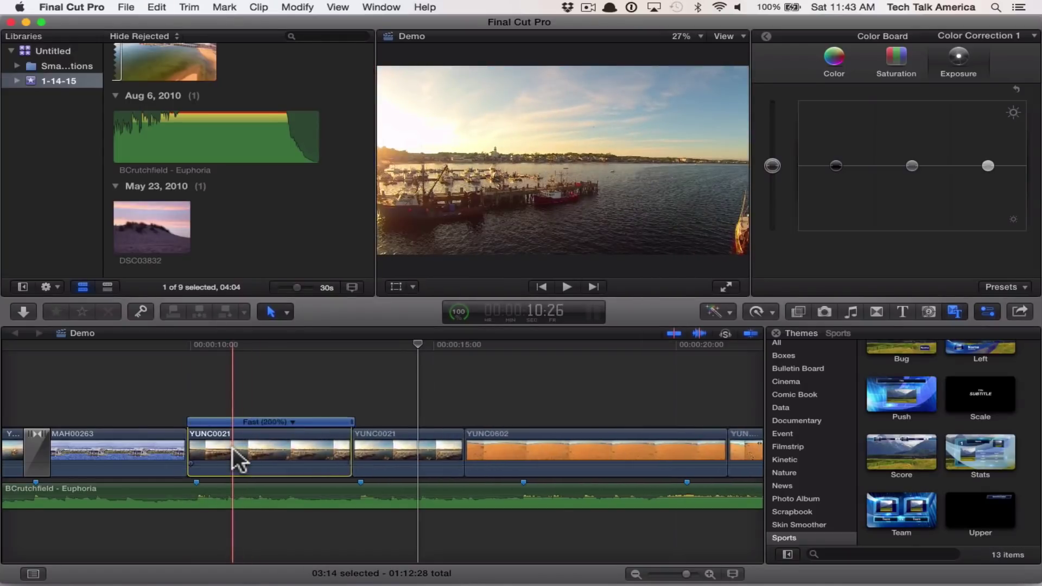
# Step: Retime the second part of the split YUNC0021 clip to Slow 50%
pyautogui.click(402, 440)
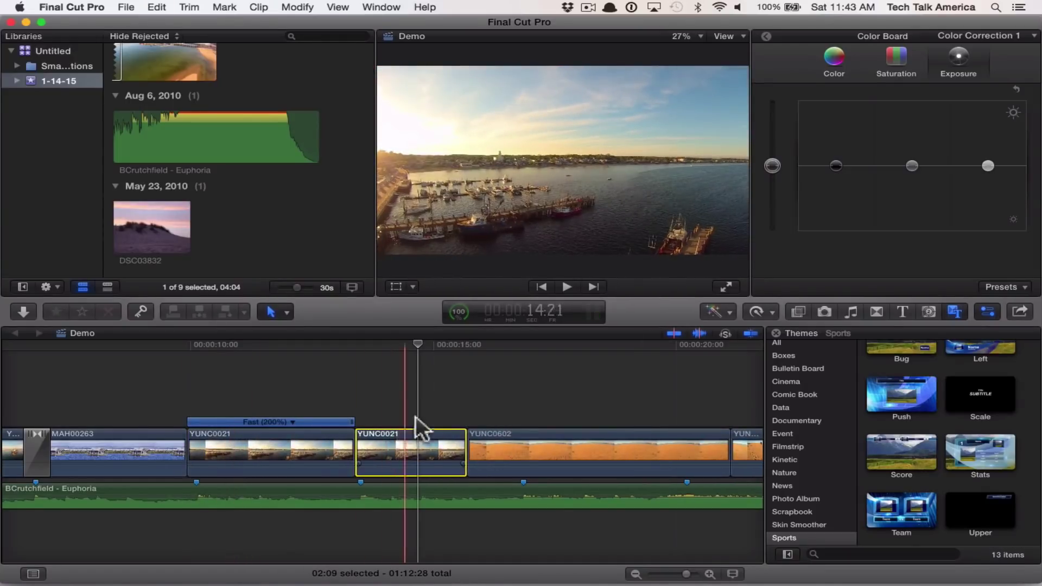
pyautogui.click(298, 7)
pyautogui.moveTo(341, 173)
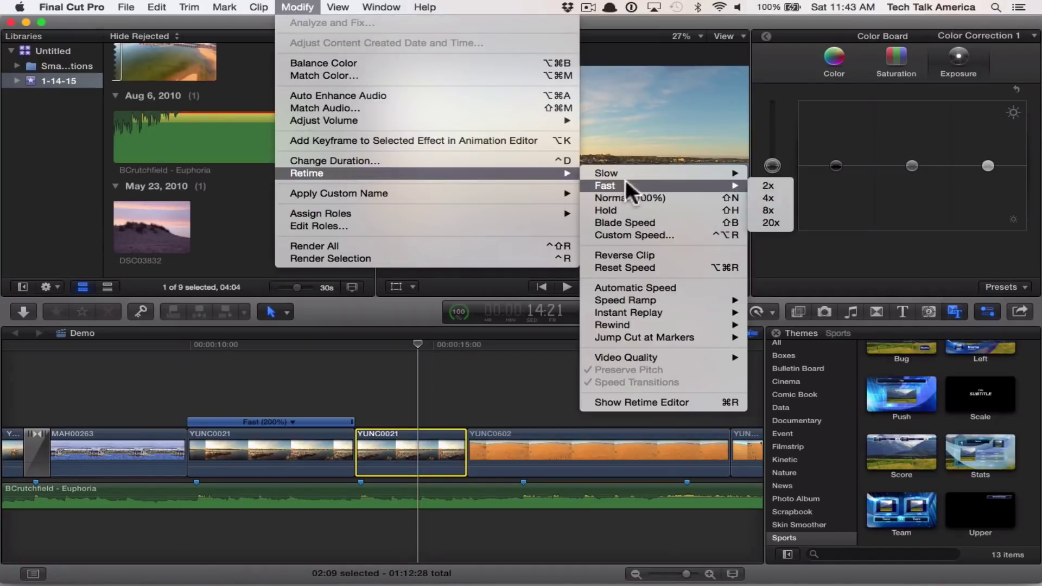
pyautogui.moveTo(632, 171)
pyautogui.click(796, 172)
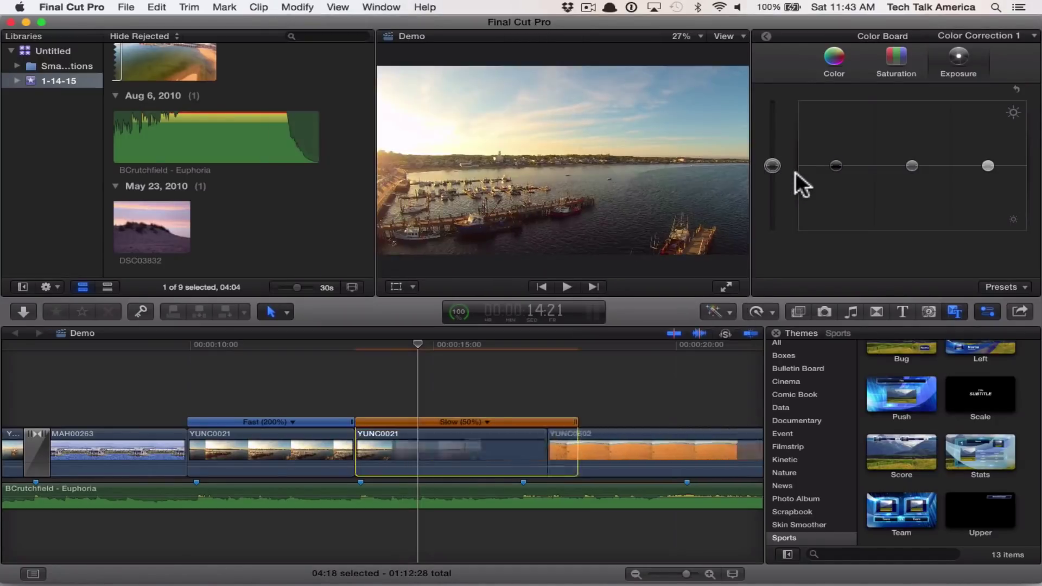
# Step: Set the second YUNC0021 part's speed to 67% so it ends at the next beat marker, and play it back
pyautogui.moveTo(576, 422); pyautogui.dragTo(464, 425)
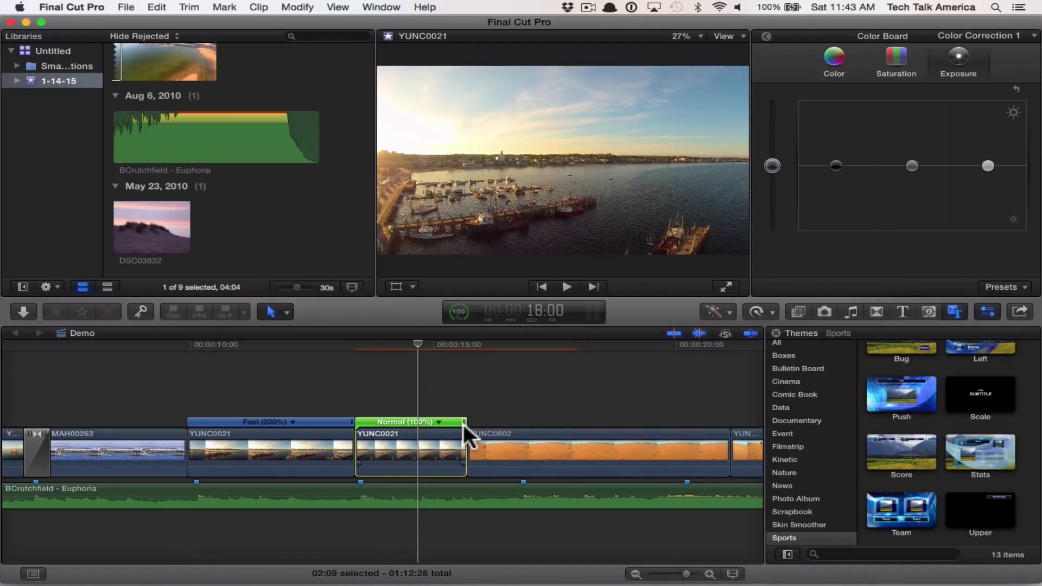
pyautogui.moveTo(464, 424); pyautogui.dragTo(519, 427)
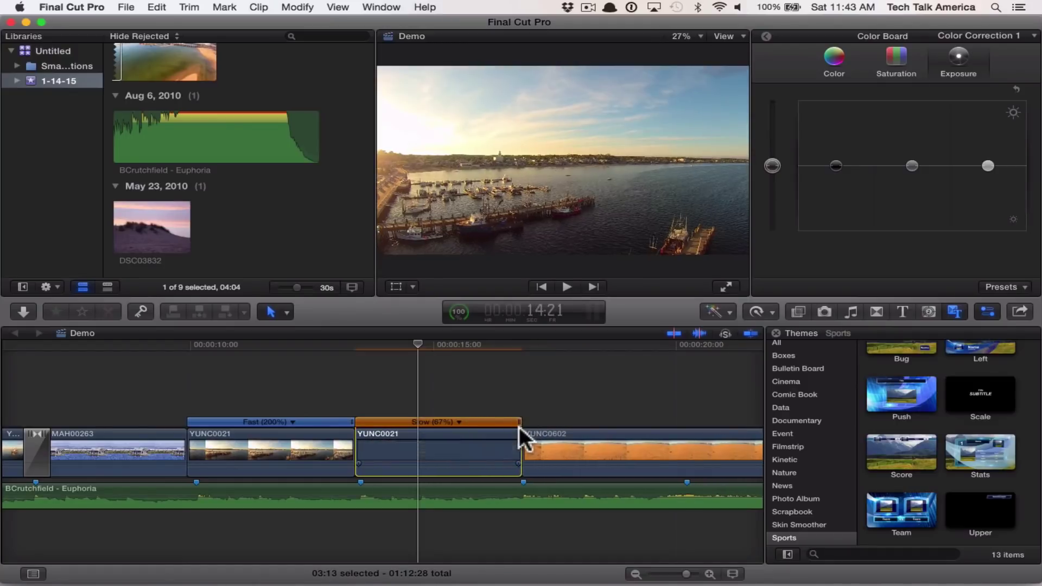
pyautogui.press('space')
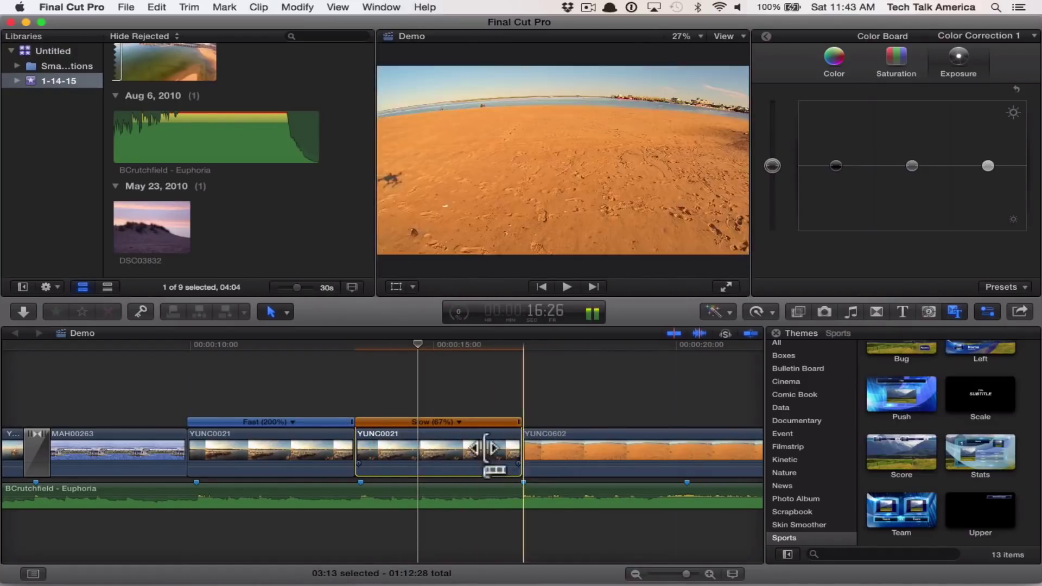
pyautogui.press('space')
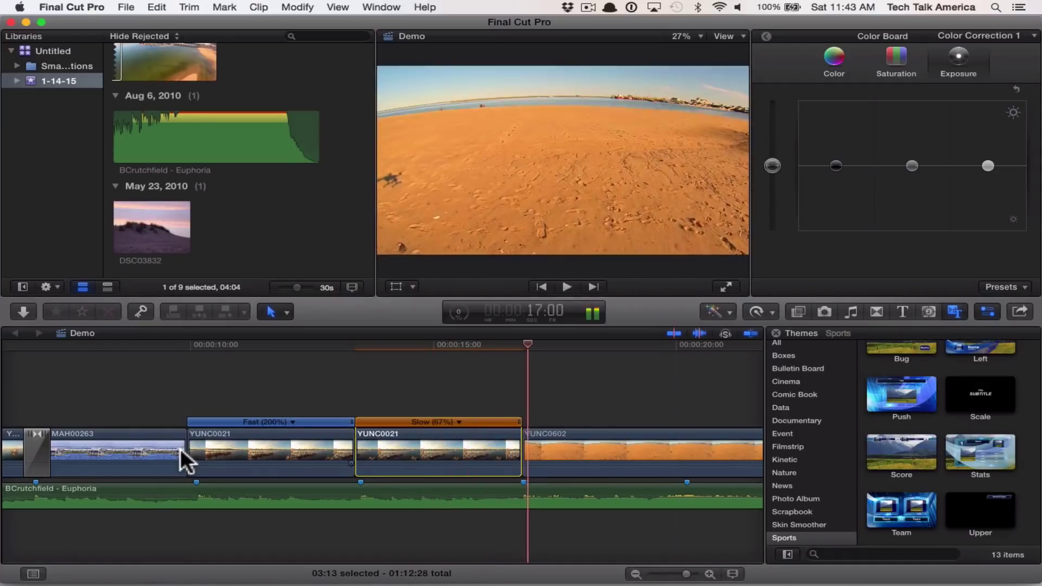
pyautogui.press('space')
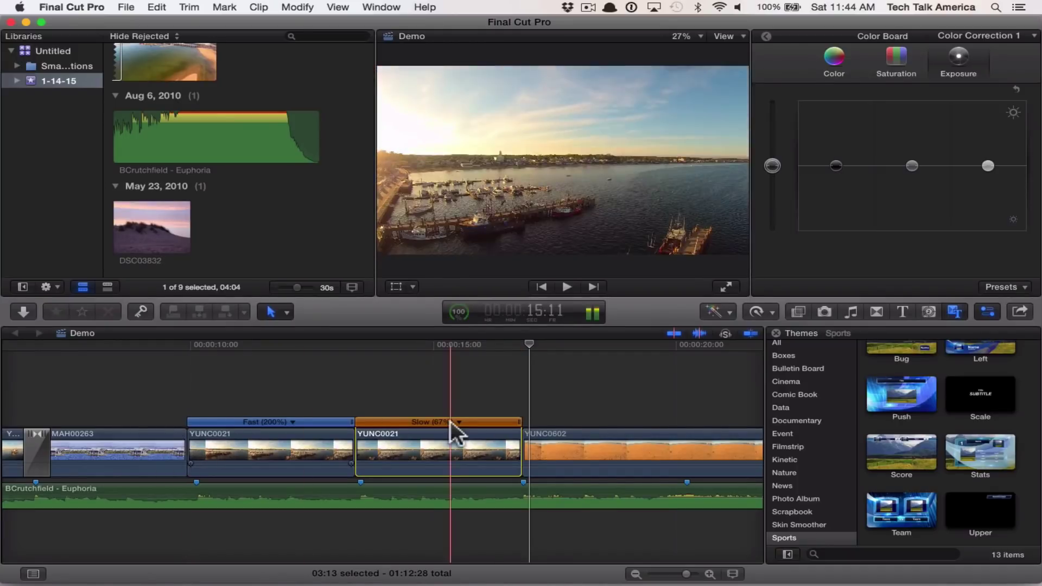
# Step: Place the playhead at 32:29 in the last YUNC0602 clip and add a freeze frame there
pyautogui.hscroll(5, 450, 421)
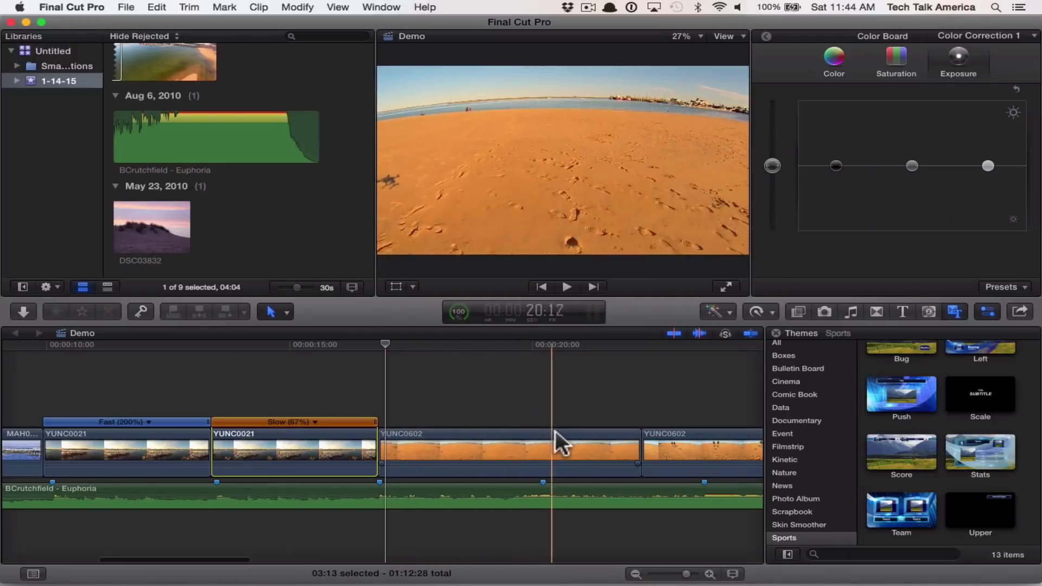
pyautogui.hscroll(15, 567, 435)
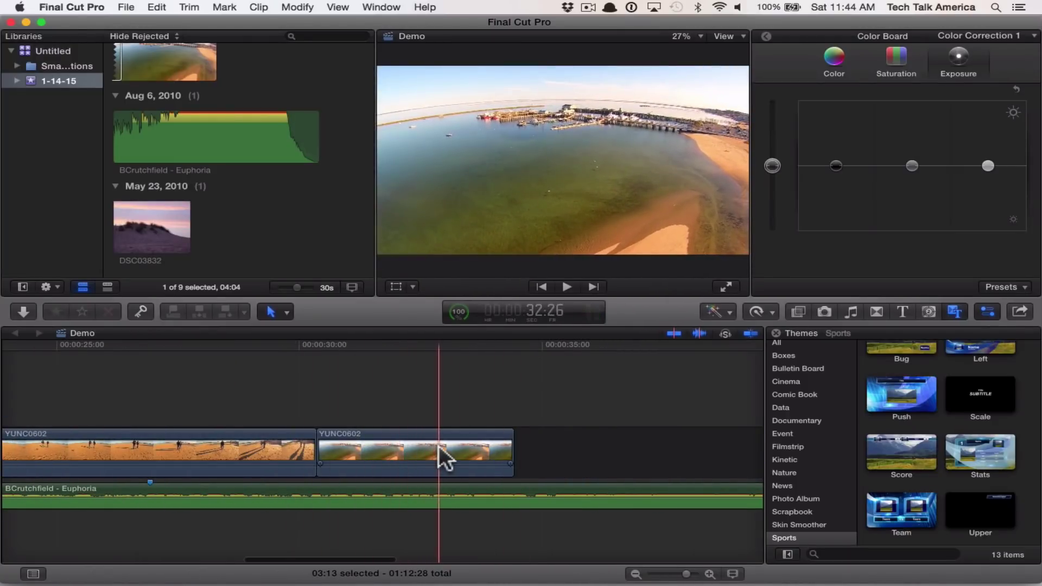
pyautogui.click(438, 446)
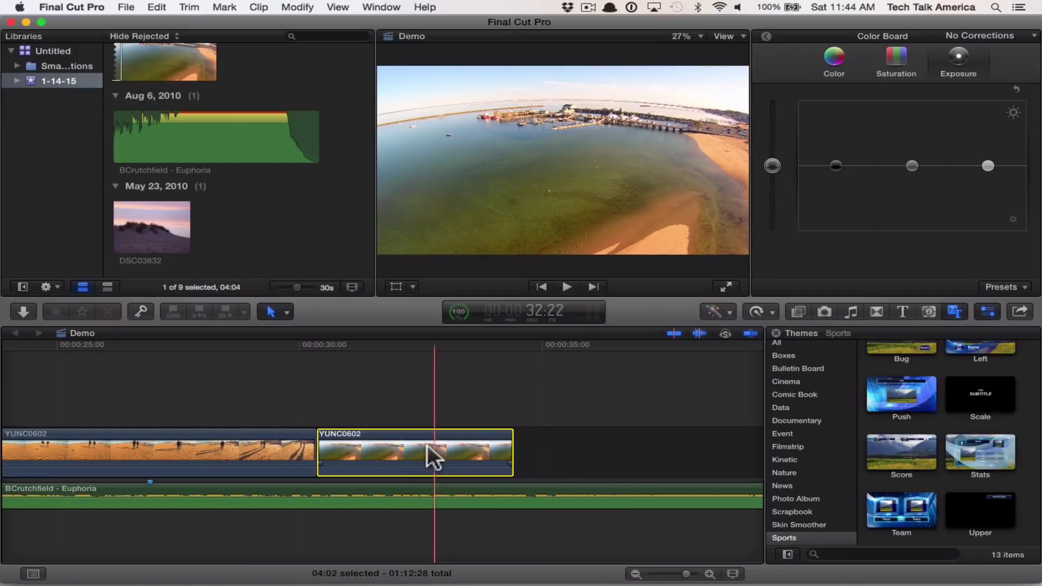
pyautogui.click(442, 415)
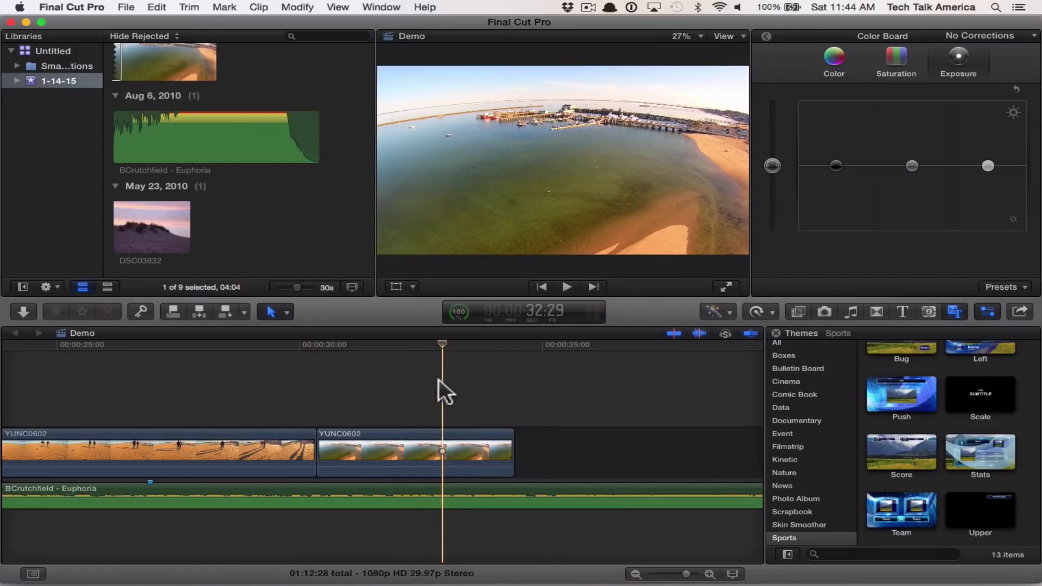
pyautogui.click(440, 448)
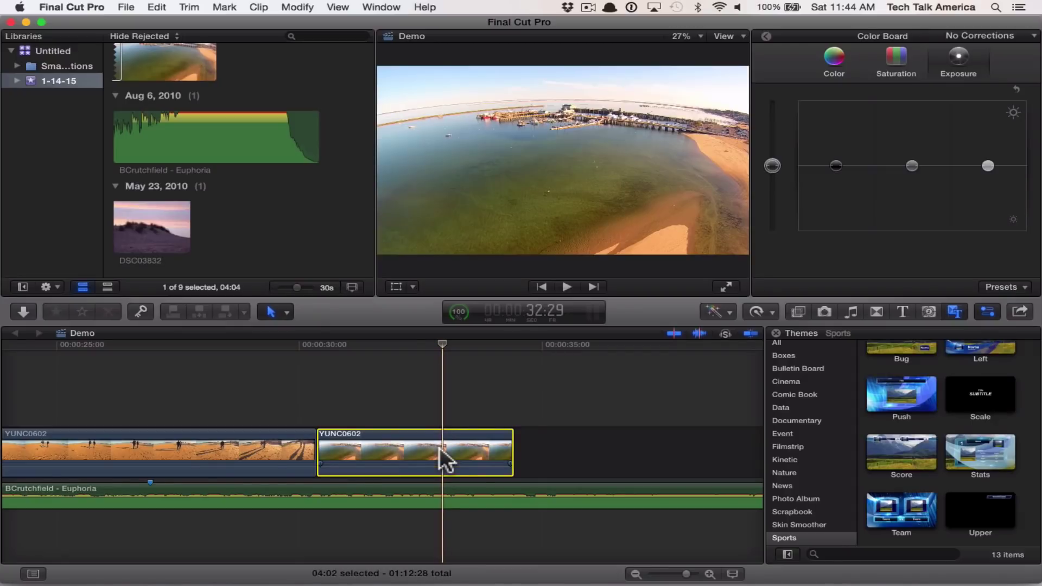
pyautogui.click(296, 9)
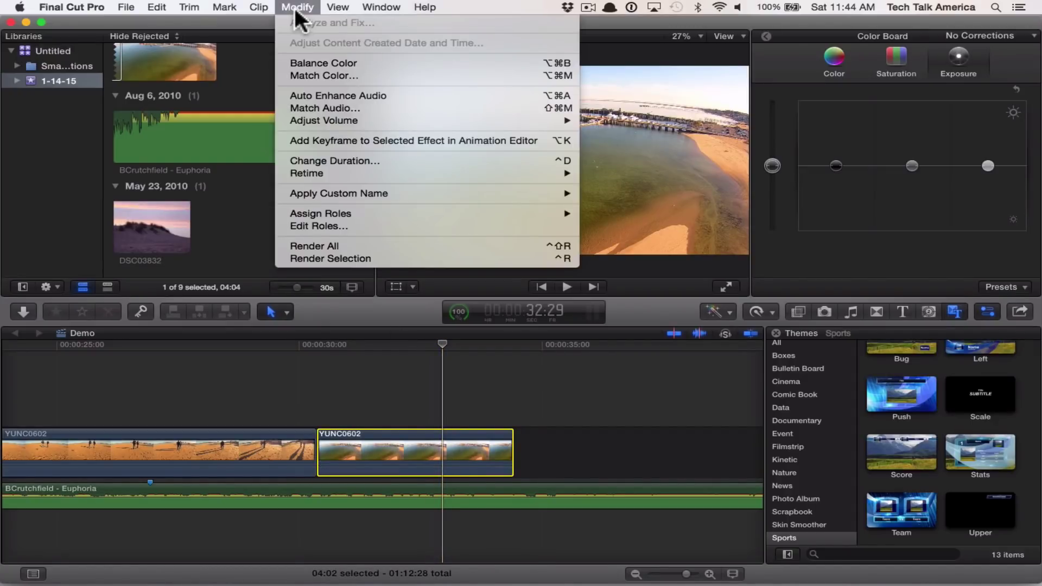
pyautogui.moveTo(158, 9)
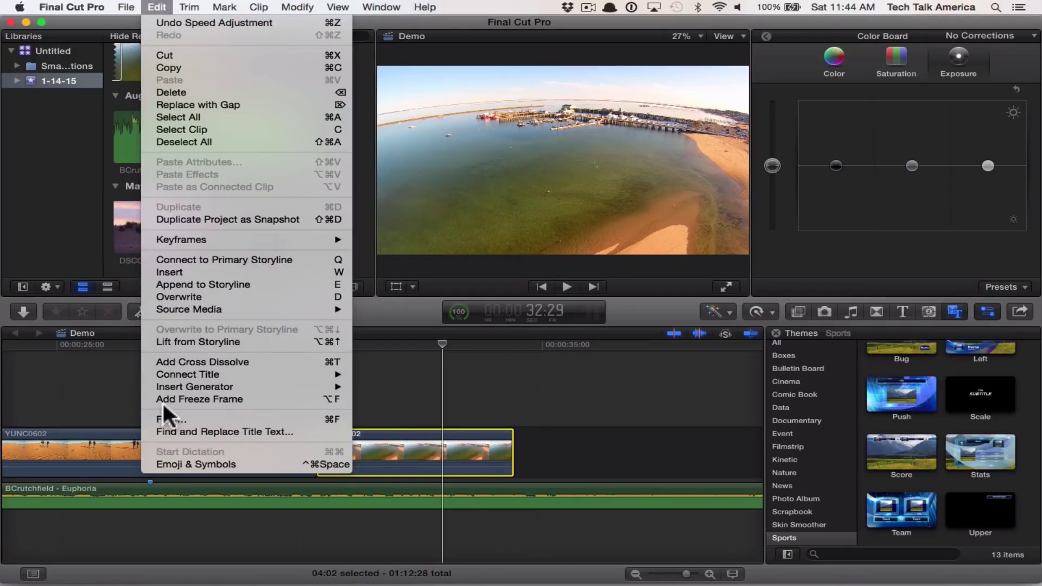
pyautogui.click(193, 400)
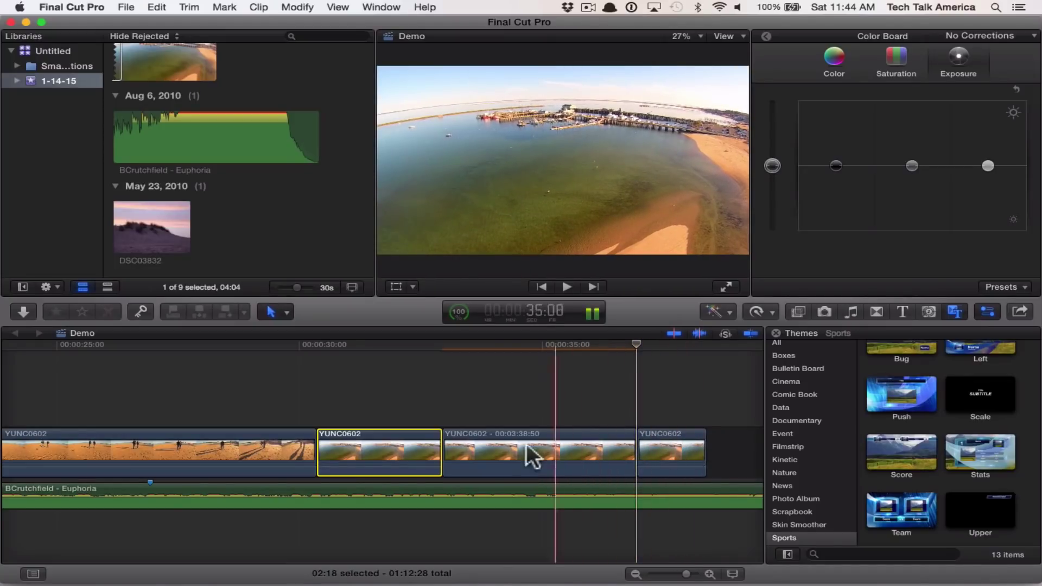
# Step: Select the YUNC0602 freeze frame, try shortening it from its end, and play it back
pyautogui.click(486, 444)
pyautogui.press('l')
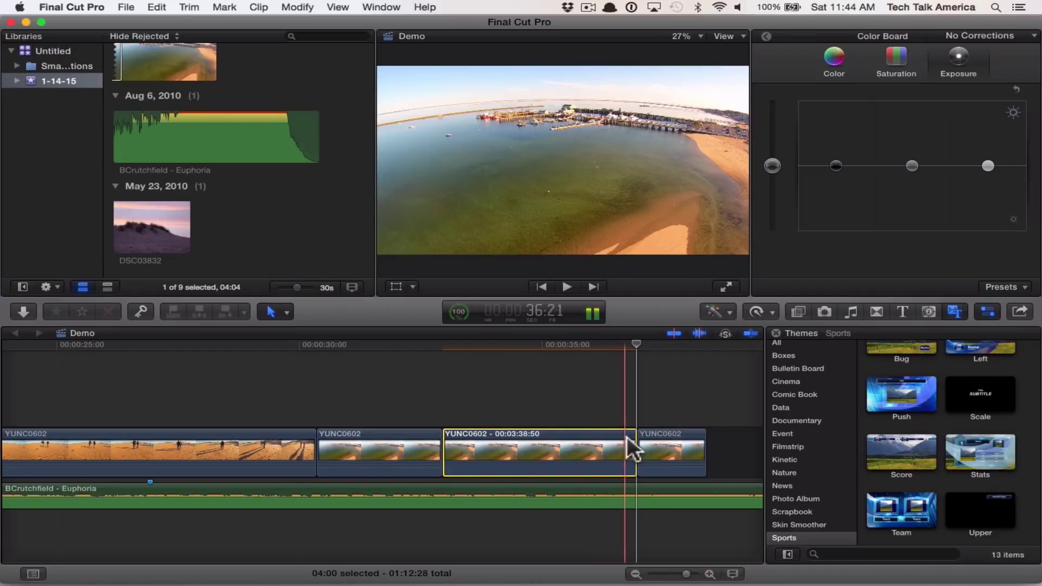
pyautogui.press('l')
pyautogui.moveTo(629, 441); pyautogui.dragTo(518, 444)
pyautogui.press('l')
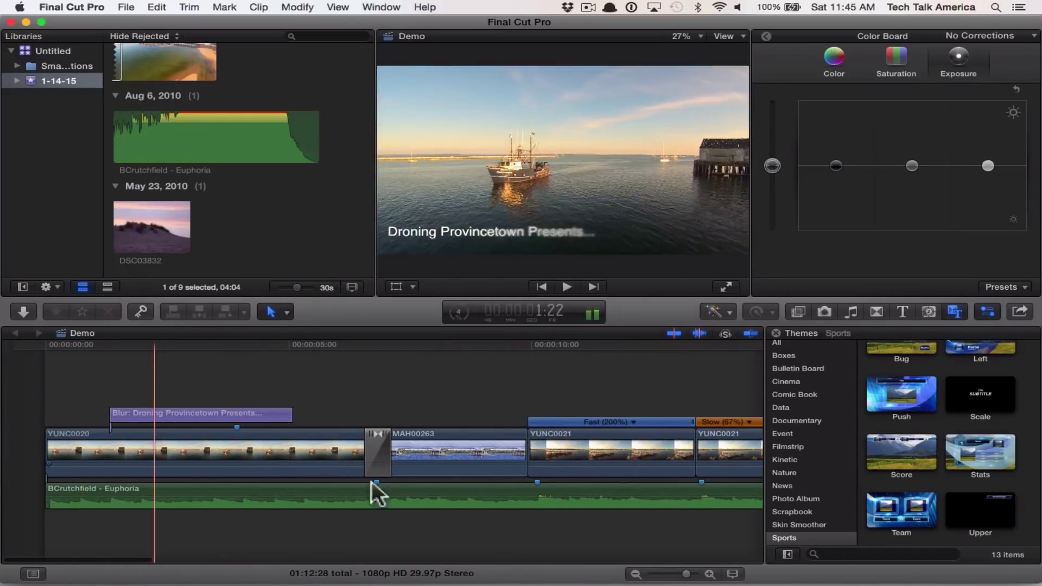
# Step: Delete the transition between YUNC0020 and MAH00263 near the start of the timeline
pyautogui.click(430, 464)
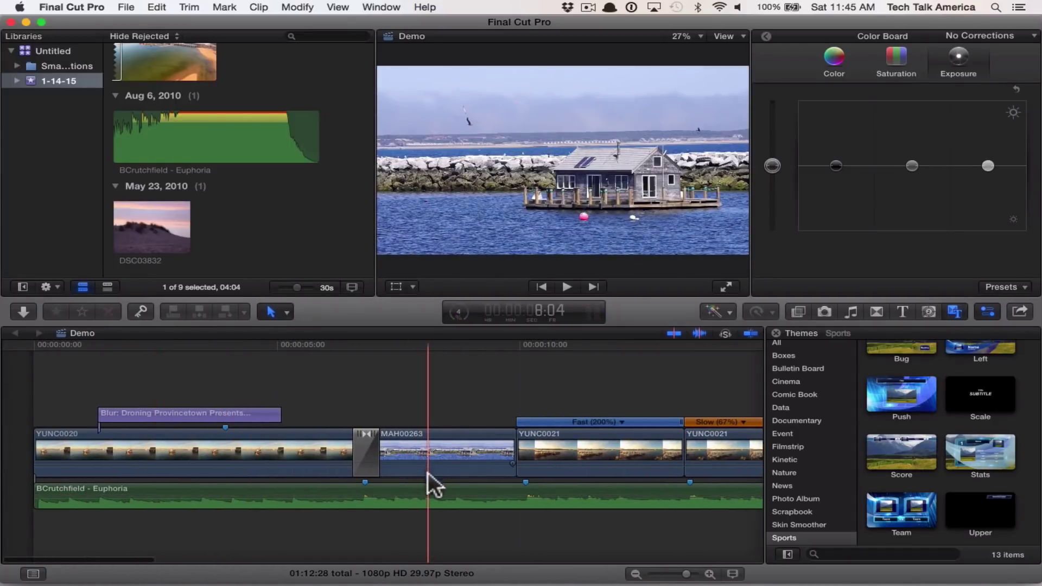
pyautogui.moveTo(427, 474)
pyautogui.mouseDown()
pyautogui.moveTo(428, 461)
pyautogui.moveTo(426, 471)
pyautogui.mouseUp()
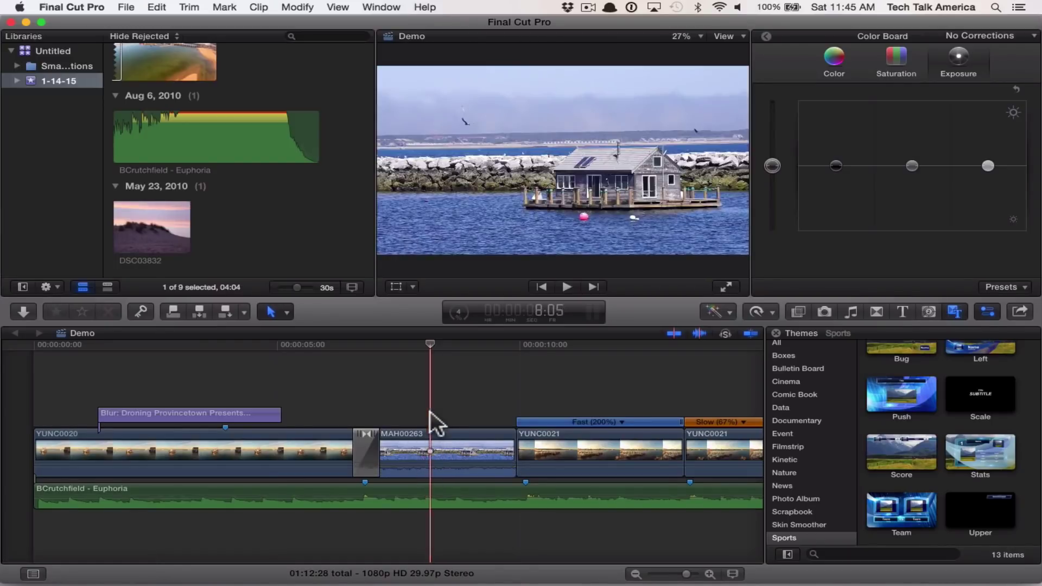
pyautogui.click(370, 438)
pyautogui.press('Delete')
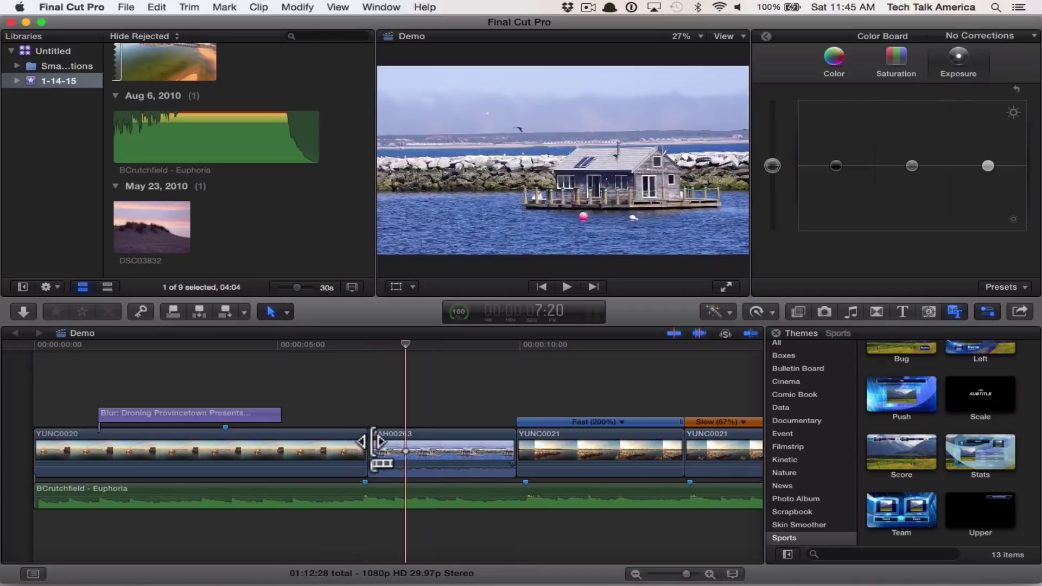
# Step: Raise the audio volume of the MAH00263 clip to 12 dB and place the playhead at 7:10
pyautogui.click(406, 437)
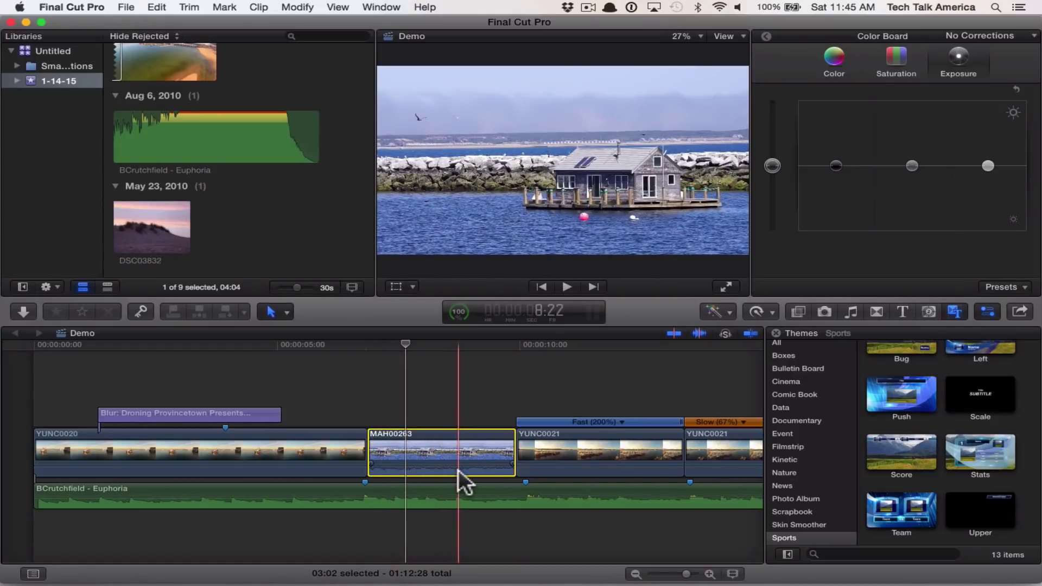
pyautogui.press('super+equal')
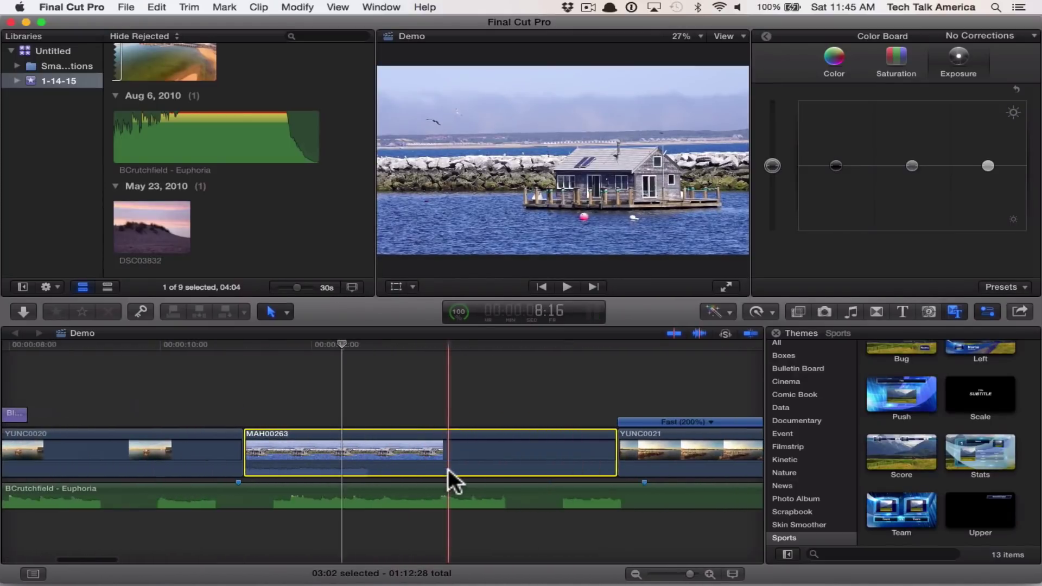
pyautogui.press('super+equal')
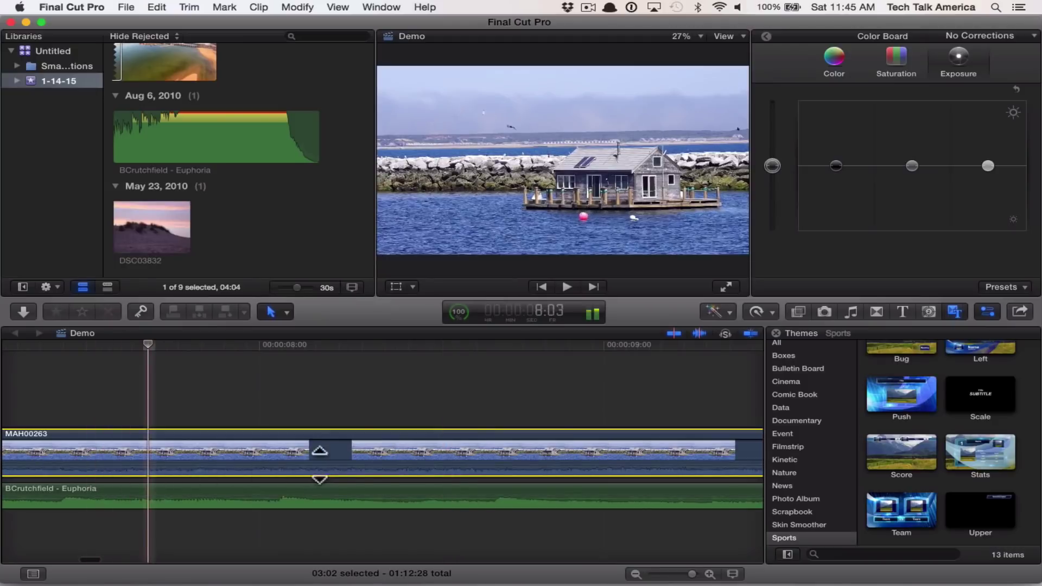
pyautogui.hscroll(-5, 135, 486)
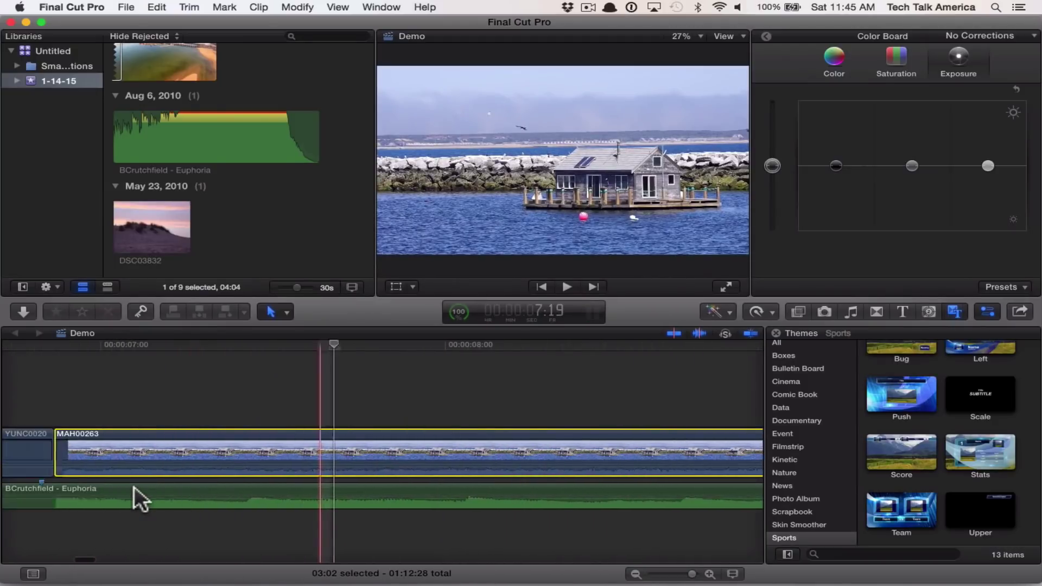
pyautogui.hscroll(-8, 135, 486)
pyautogui.hscroll(8, 134, 487)
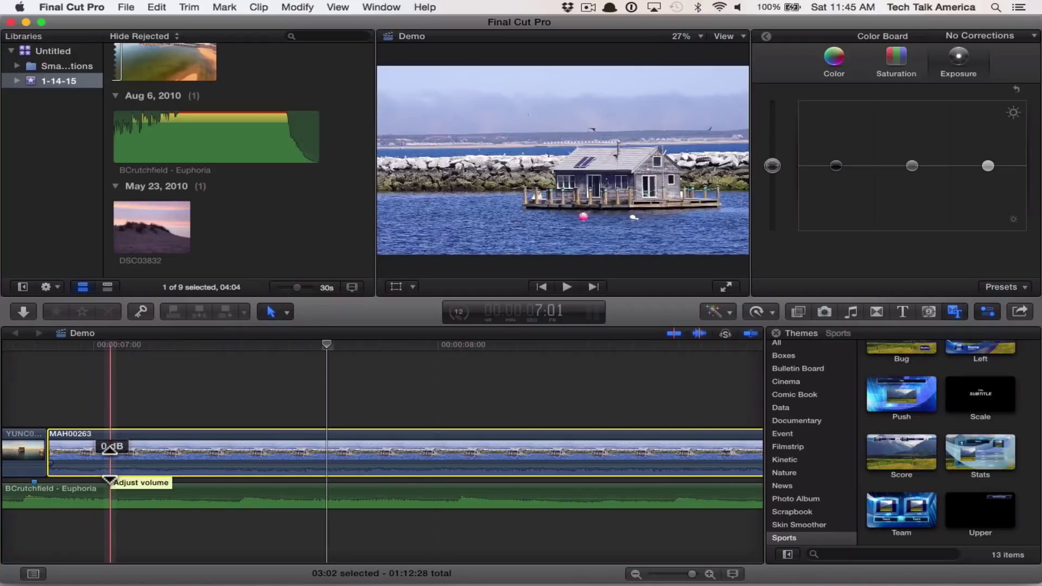
pyautogui.moveTo(109, 448)
pyautogui.mouseDown()
pyautogui.moveTo(109, 459)
pyautogui.moveTo(110, 445)
pyautogui.mouseUp()
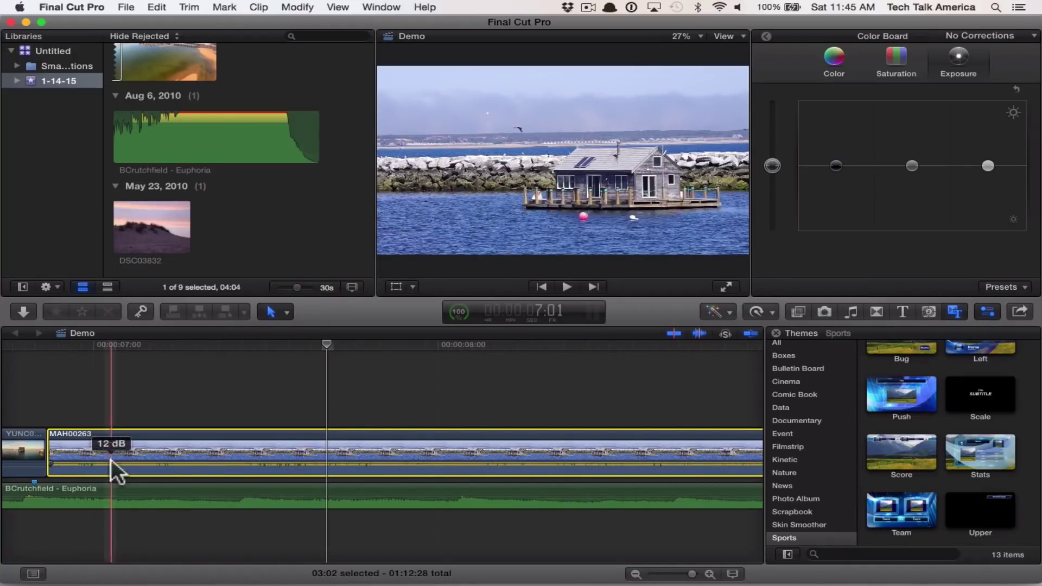
pyautogui.click(213, 343)
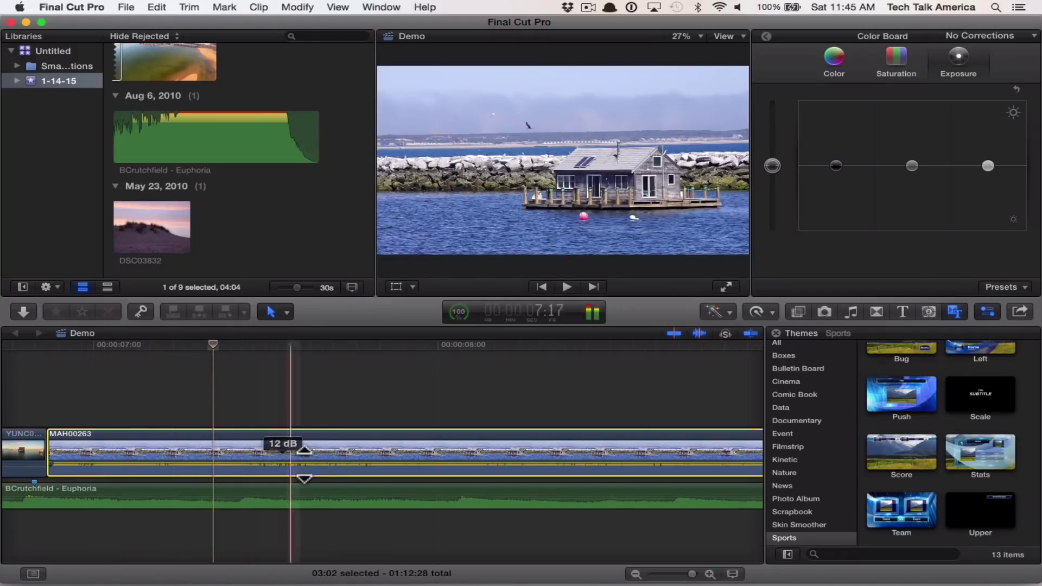
# Step: Lower the audio volume of MAH00263 to 7 dB, then readjust its volume level
pyautogui.moveTo(321, 459); pyautogui.dragTo(321, 465)
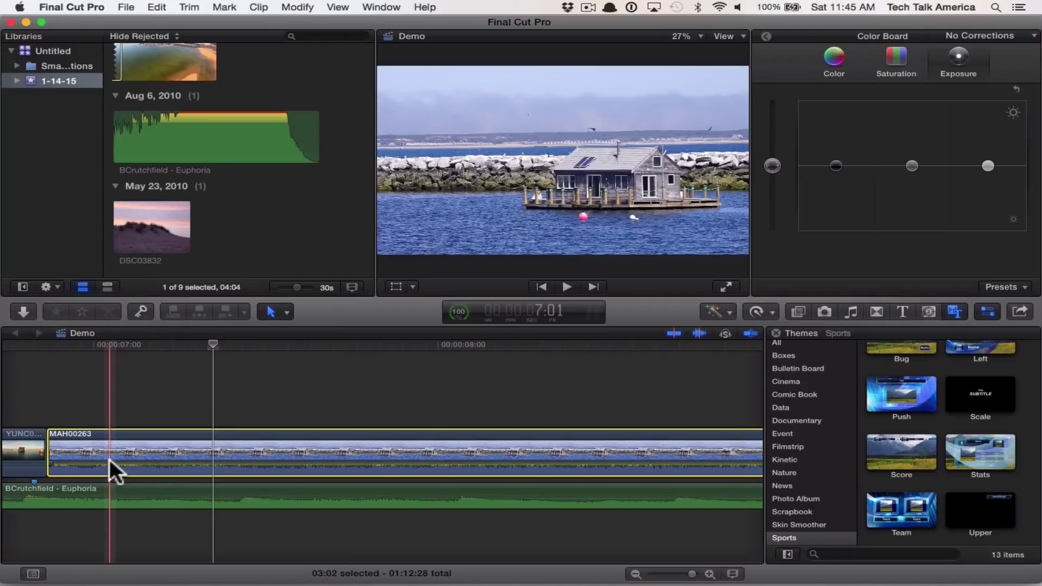
pyautogui.moveTo(137, 461)
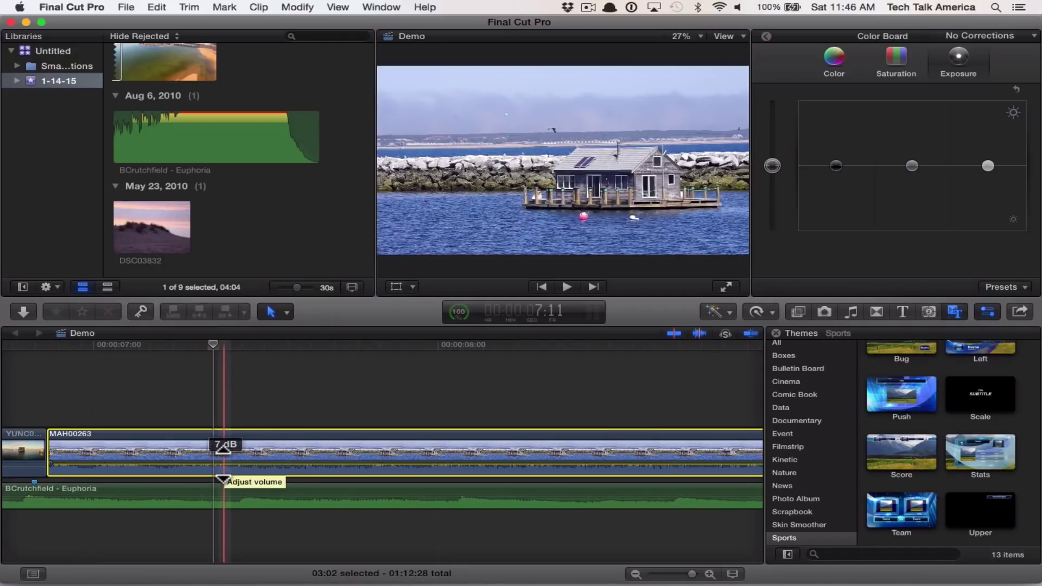
pyautogui.moveTo(224, 461); pyautogui.dragTo(223, 449)
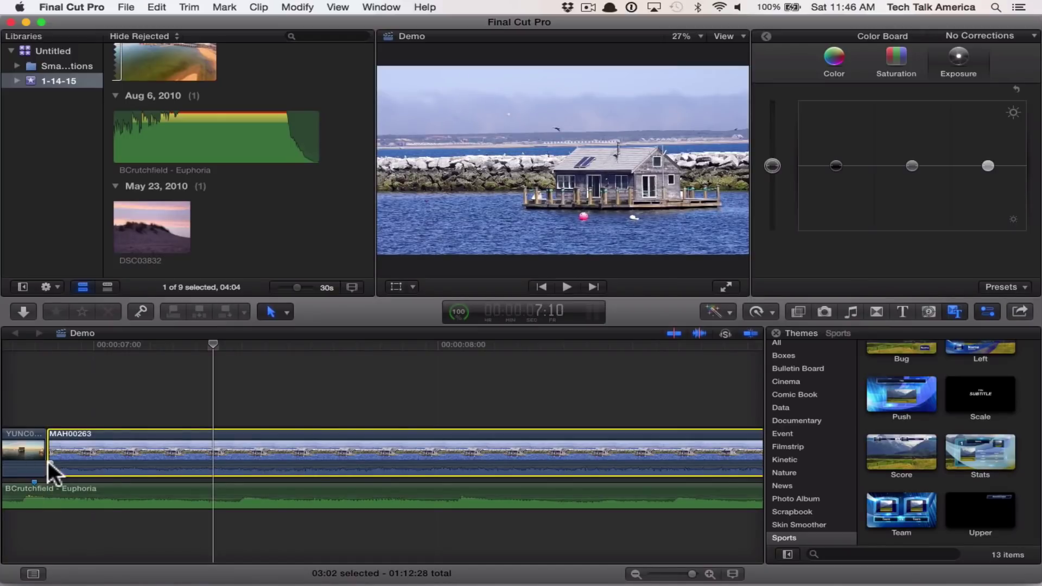
# Step: Add an audio fade-in at the start of MAH00263 ending near the playhead at 7:10, and play it back
pyautogui.moveTo(48, 461); pyautogui.dragTo(208, 465)
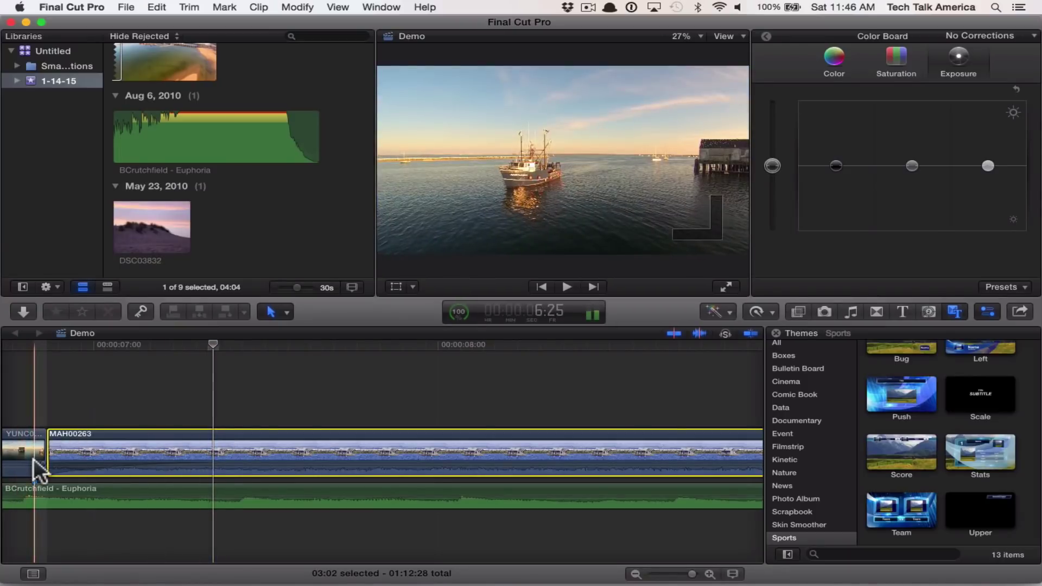
pyautogui.press('space')
pyautogui.press('space')
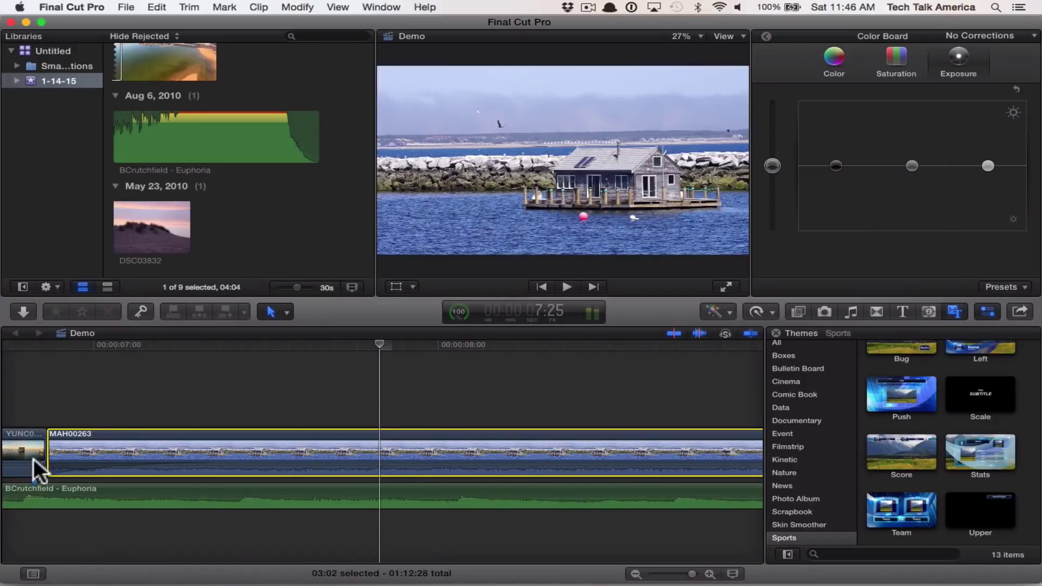
pyautogui.click(100, 414)
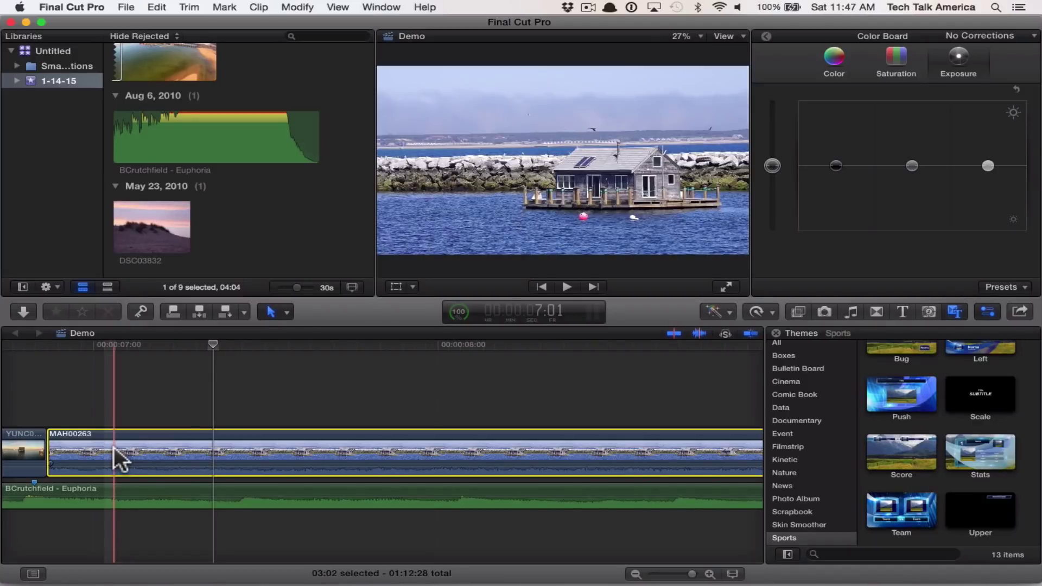
pyautogui.hscroll(5, 114, 447)
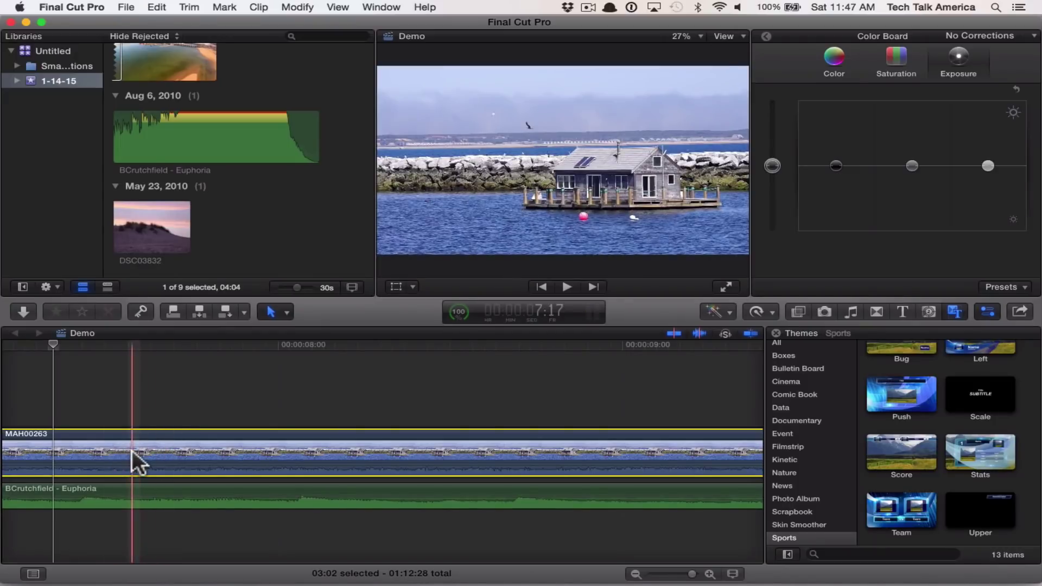
pyautogui.rightClick(132, 450)
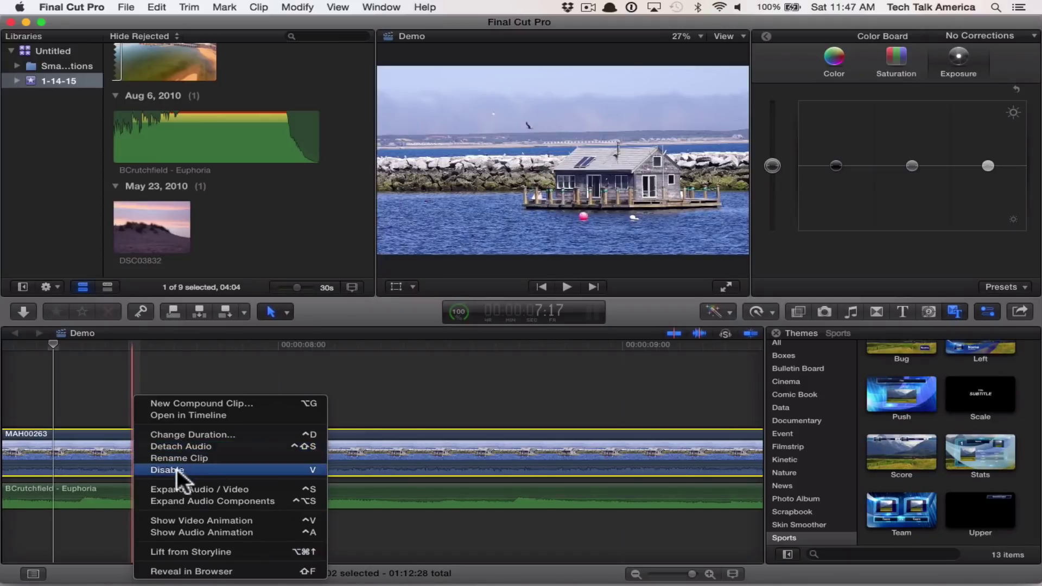
pyautogui.click(391, 410)
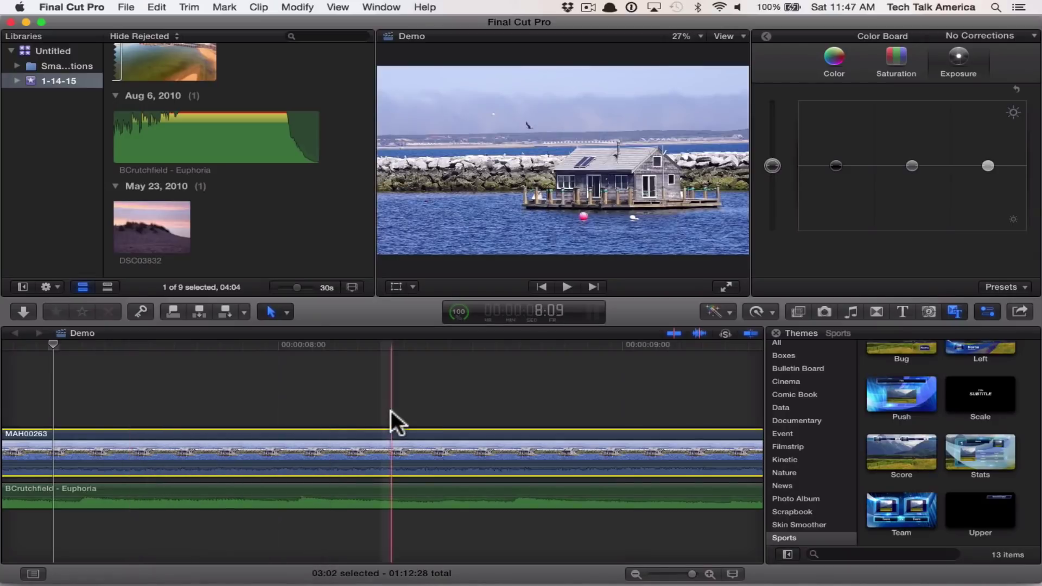
pyautogui.press('super+minus')
pyautogui.press('super+minus')
pyautogui.press('super+minus')
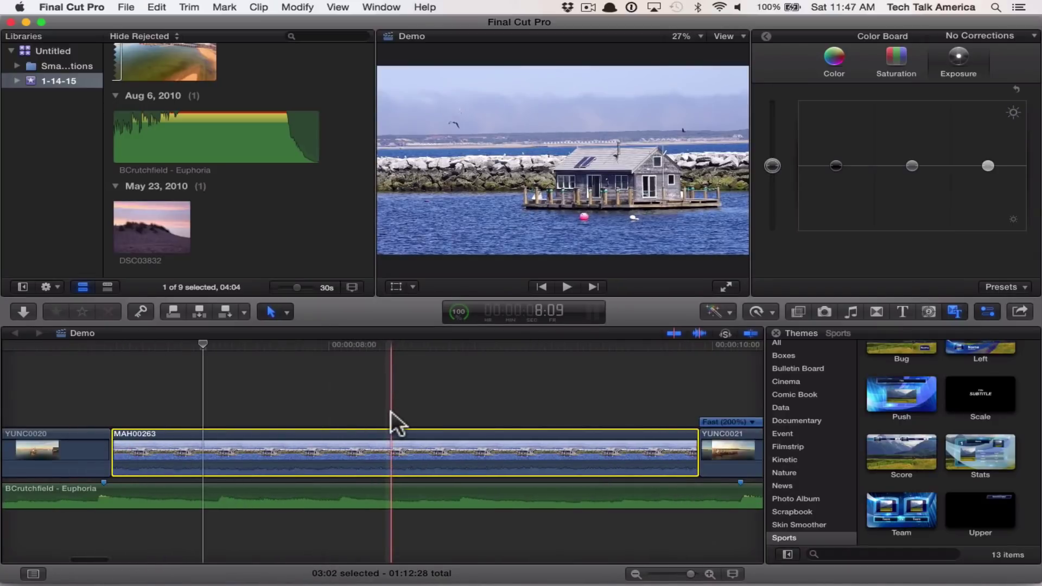
# Step: Browse the iTunes music and sound library and try to place IMG_2037 beneath the Euphoria track in the timeline
pyautogui.click(848, 308)
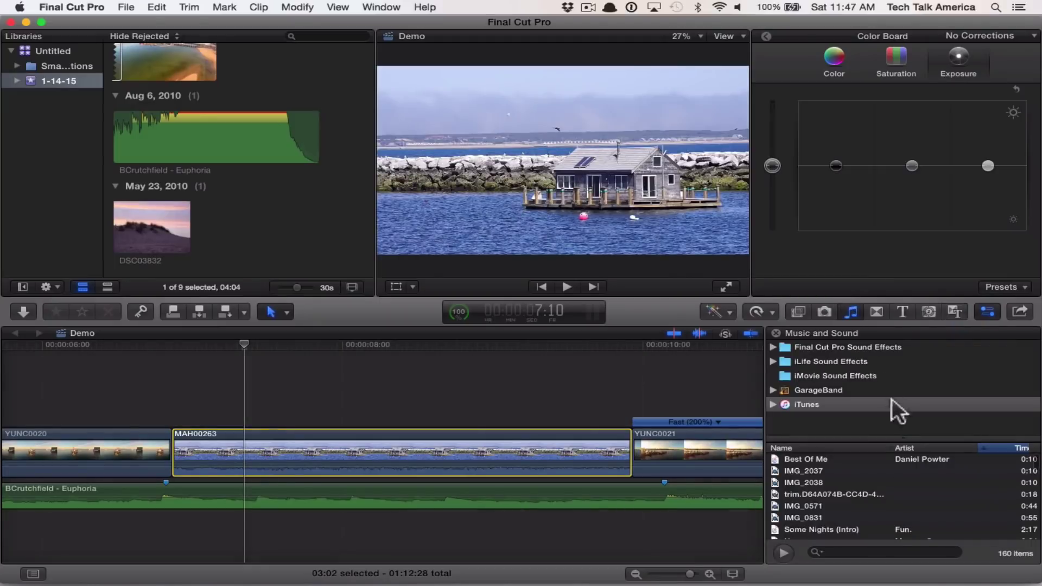
pyautogui.click(822, 472)
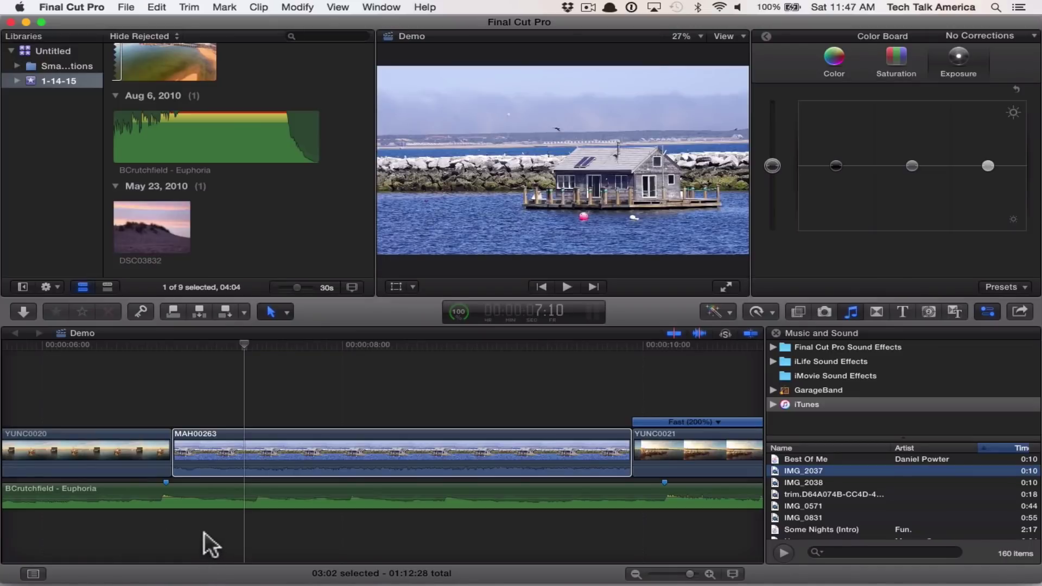
pyautogui.click(245, 474)
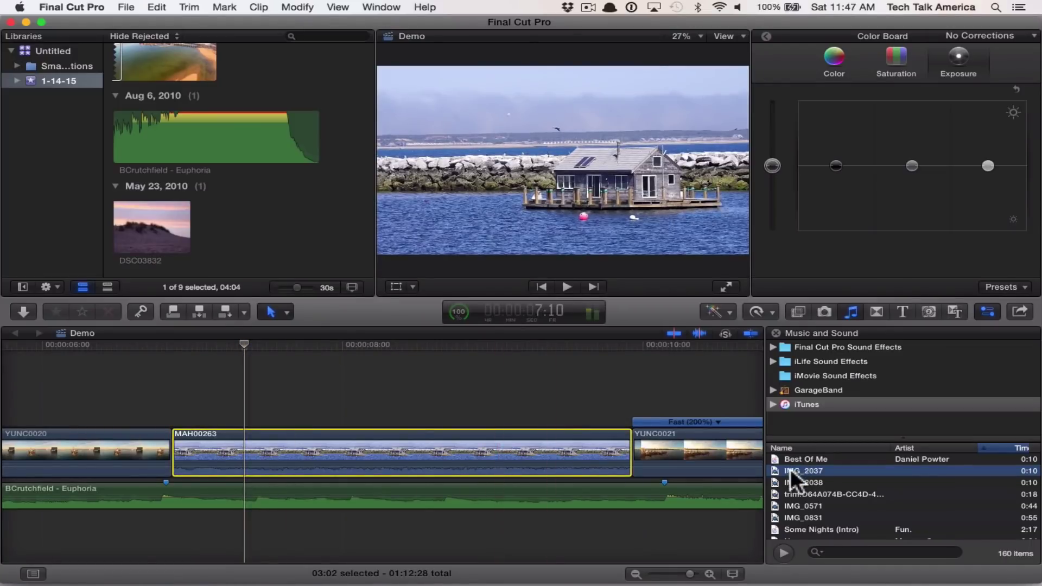
pyautogui.moveTo(791, 468); pyautogui.dragTo(2, 539)
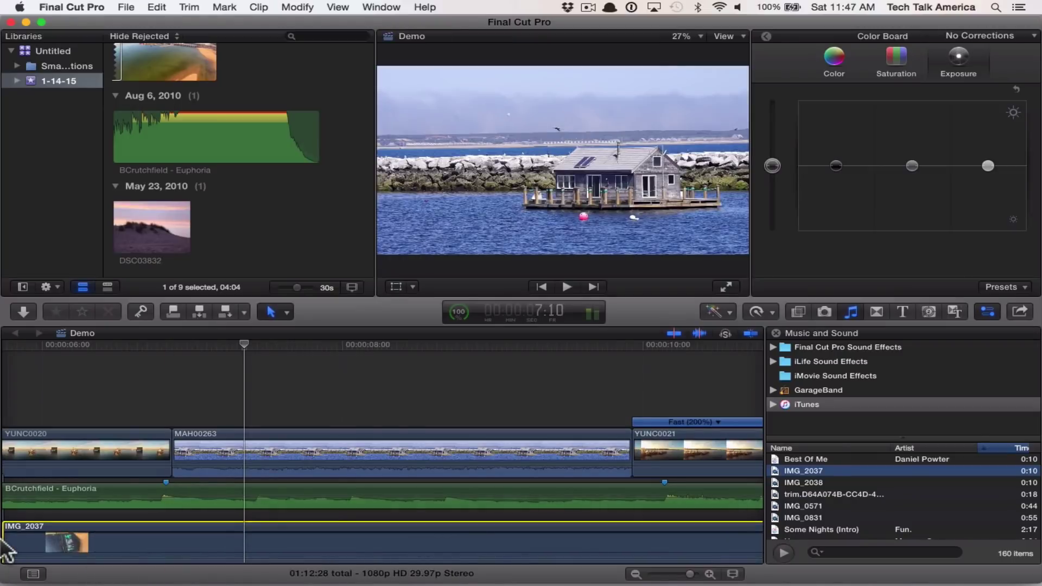
pyautogui.press('super+minus')
pyautogui.press('super+minus')
pyautogui.press('super+minus')
pyautogui.press('super+minus')
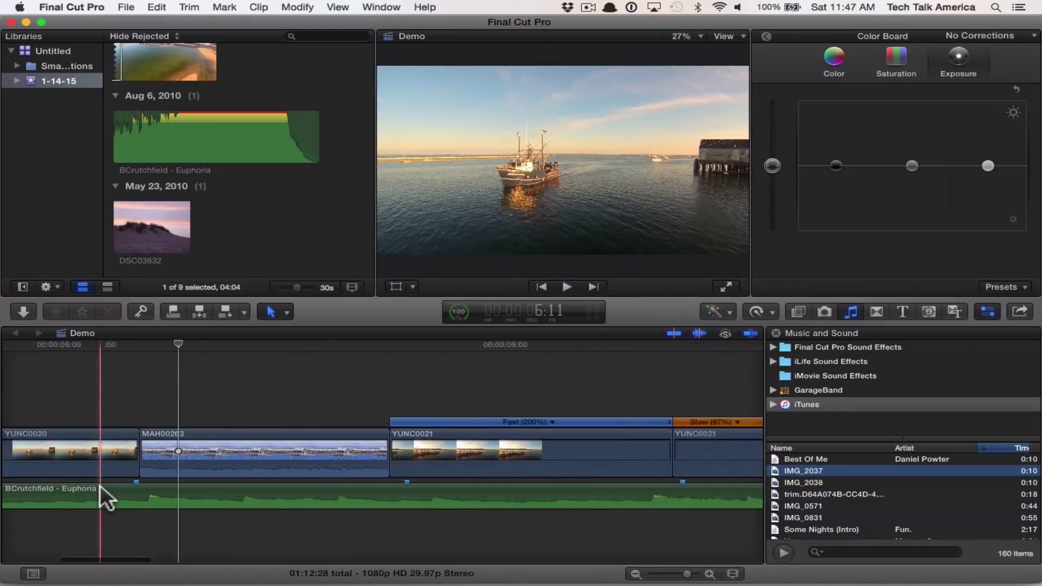
pyautogui.press('super+minus')
pyautogui.press('super+minus')
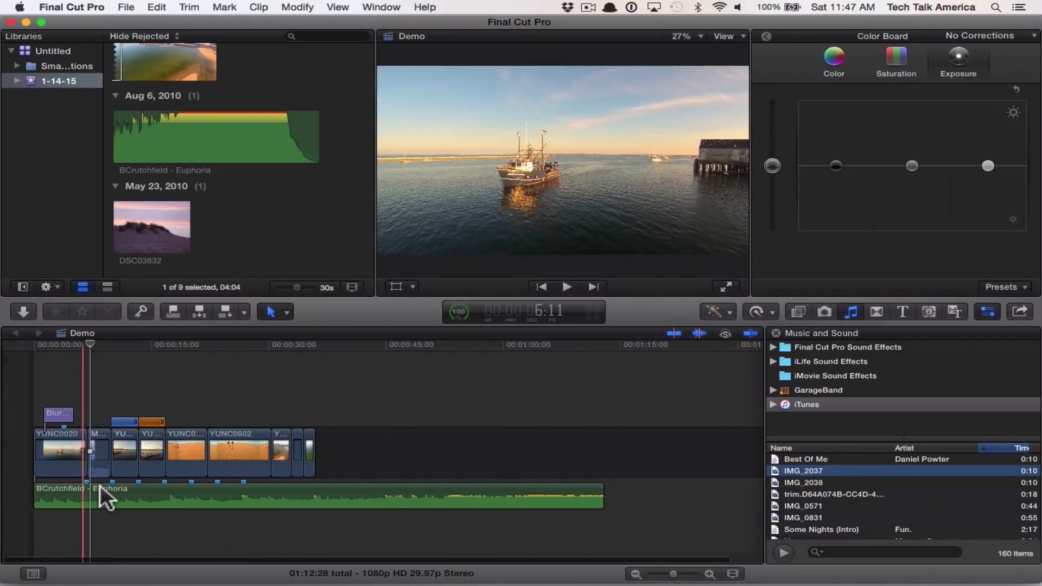
# Step: Add the song Downtown from the iTunes library beneath the Euphoria track at the start of the timeline
pyautogui.moveTo(805, 469)
pyautogui.mouseDown()
pyautogui.moveTo(565, 487)
pyautogui.moveTo(489, 529)
pyautogui.moveTo(792, 461)
pyautogui.mouseUp()
pyautogui.click(835, 494)
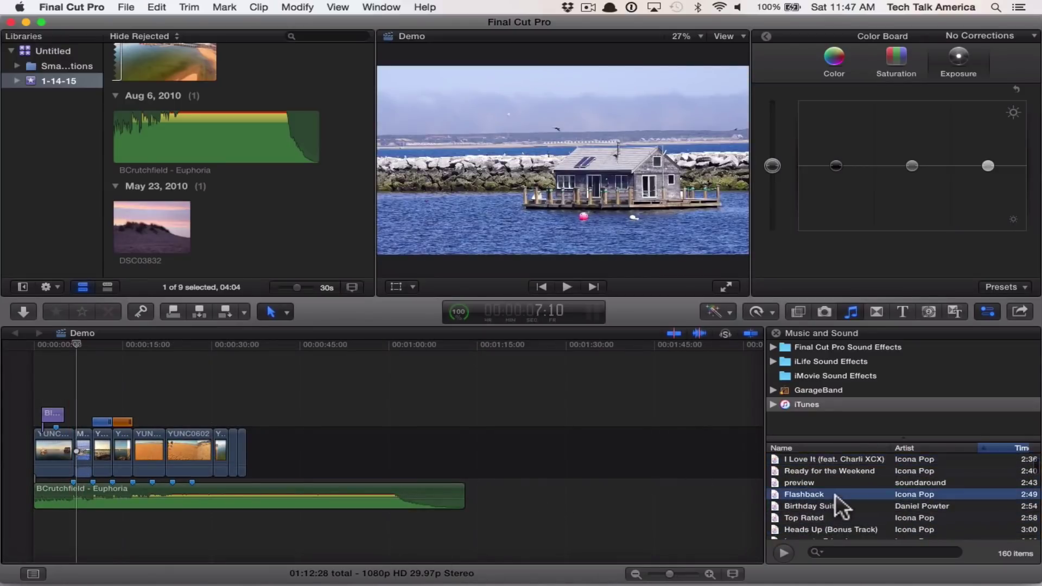
pyautogui.scroll(6, 822, 493)
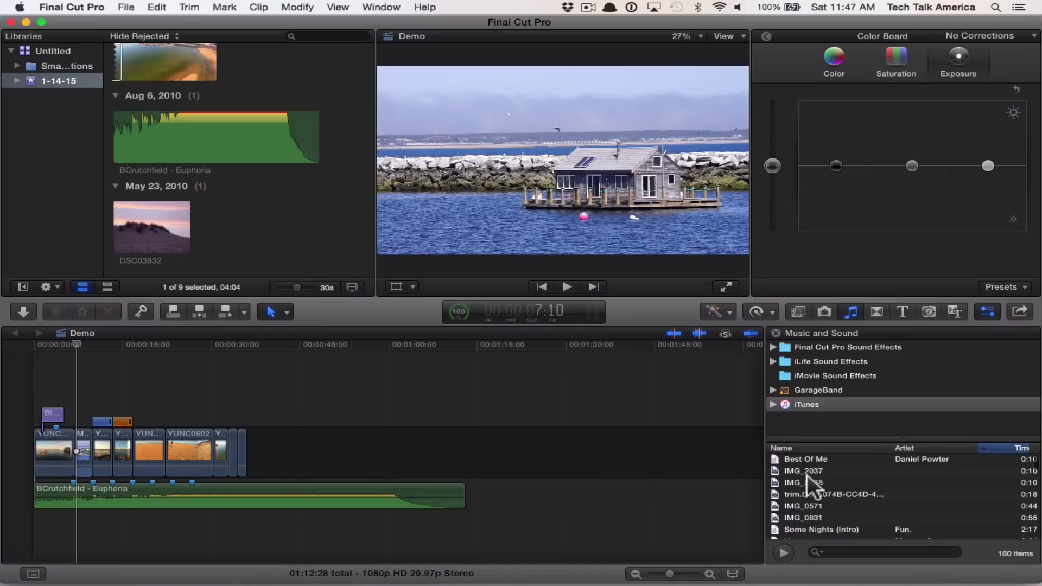
pyautogui.click(807, 472)
pyautogui.moveTo(799, 471); pyautogui.dragTo(838, 470)
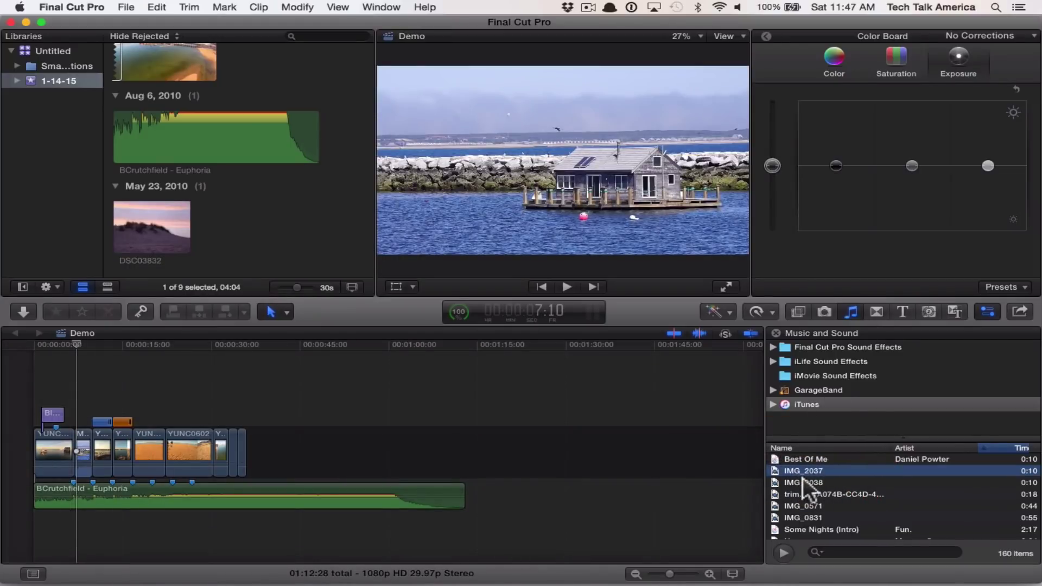
pyautogui.scroll(-4, 803, 477)
pyautogui.click(799, 485)
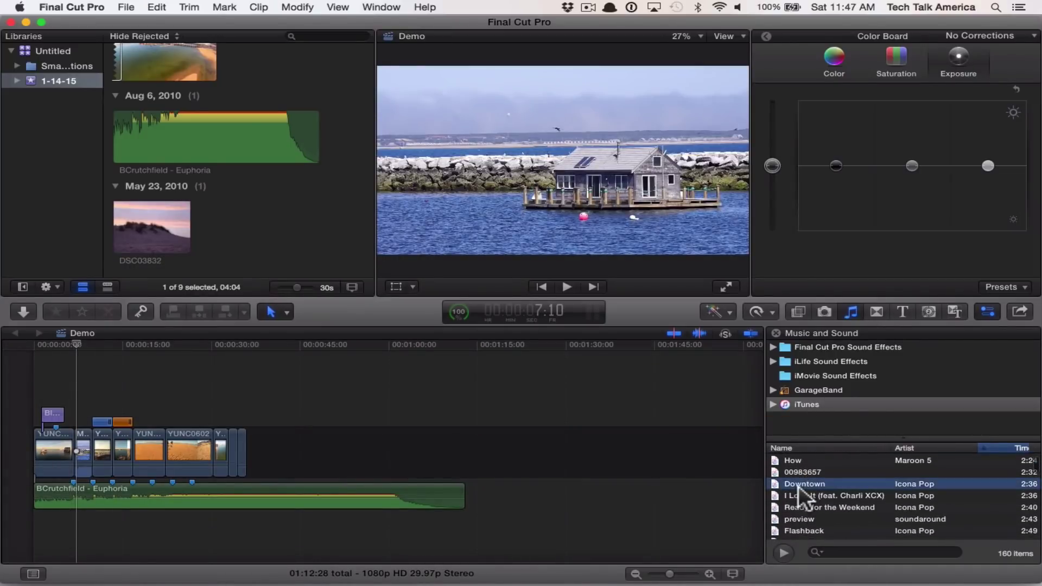
pyautogui.moveTo(799, 486); pyautogui.dragTo(8, 528)
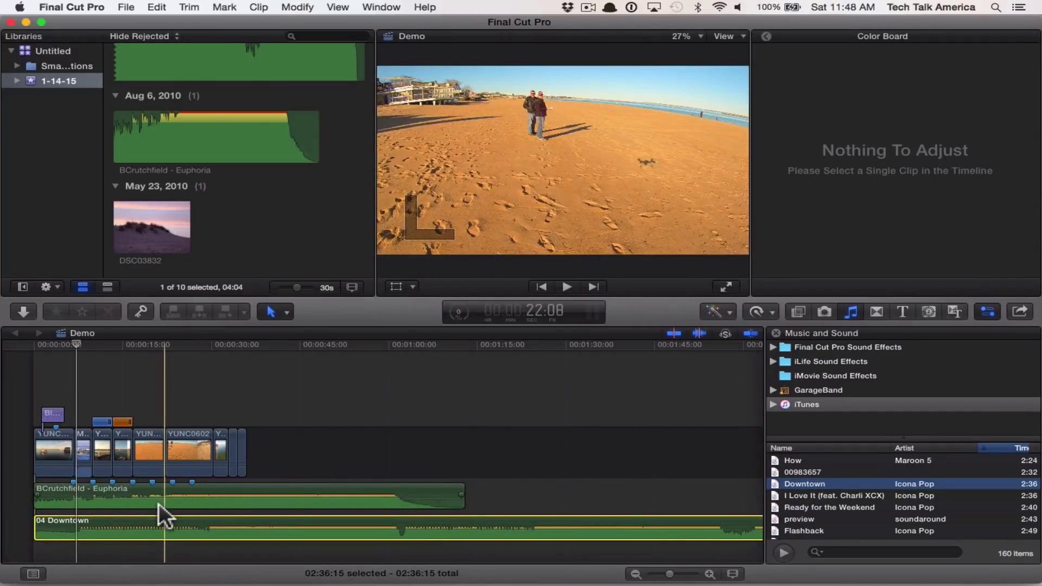
# Step: Disable the BCrutchfield - Euphoria track, play the timeline without it, and enable the track again
pyautogui.click(60, 501)
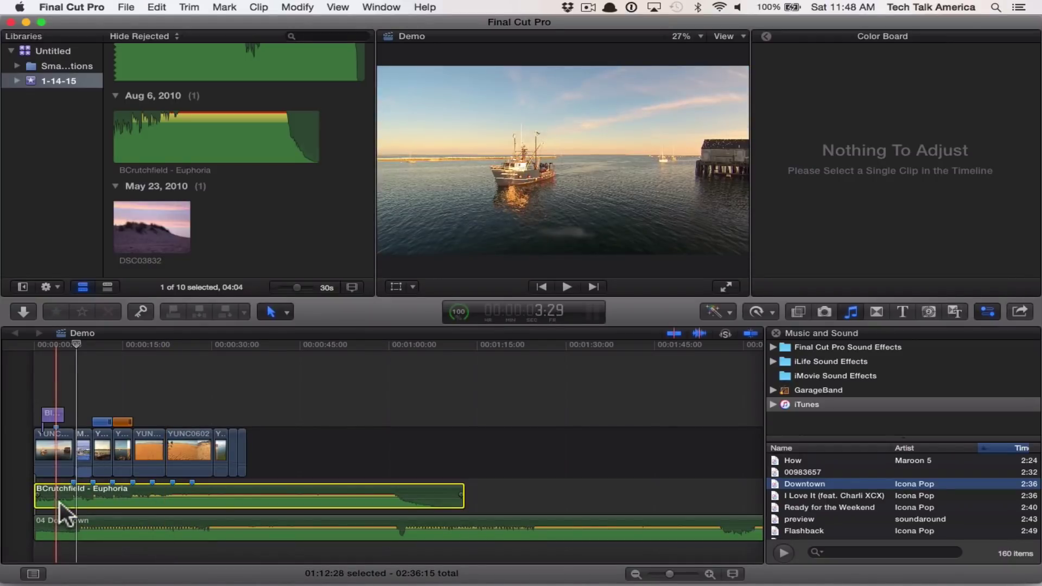
pyautogui.press('v')
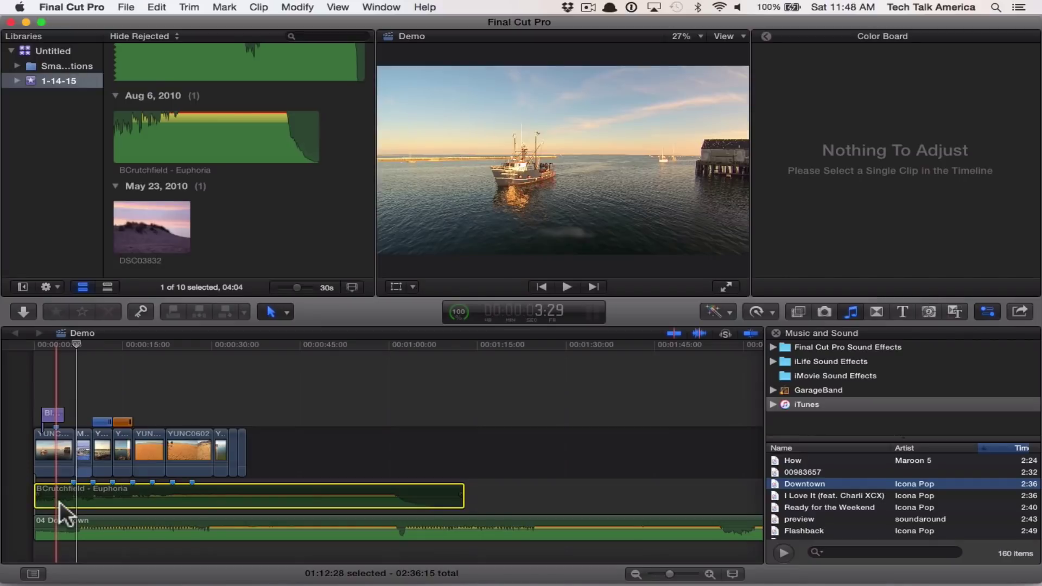
pyautogui.press('space')
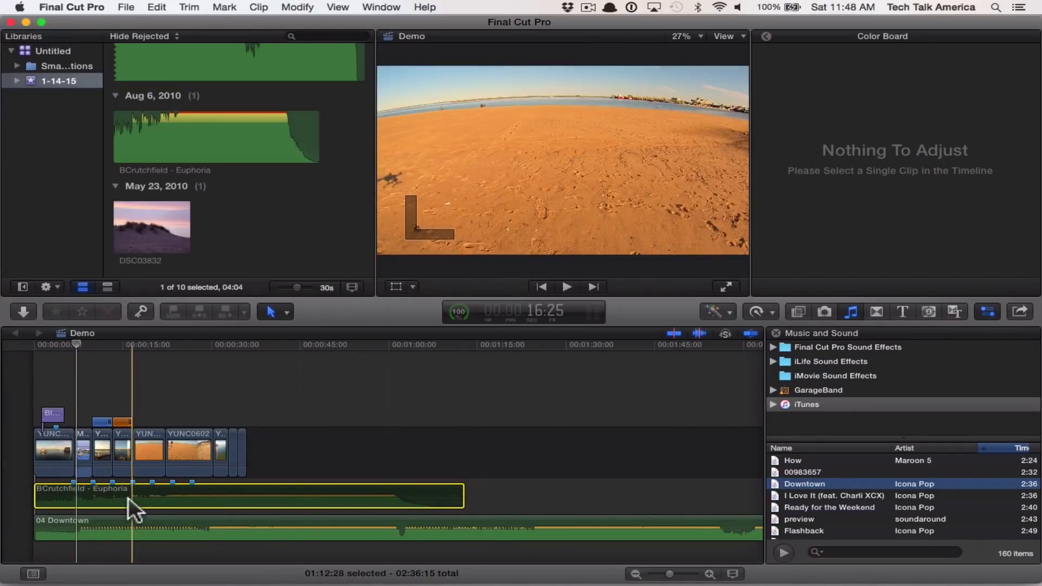
pyautogui.press('v')
pyautogui.press('space')
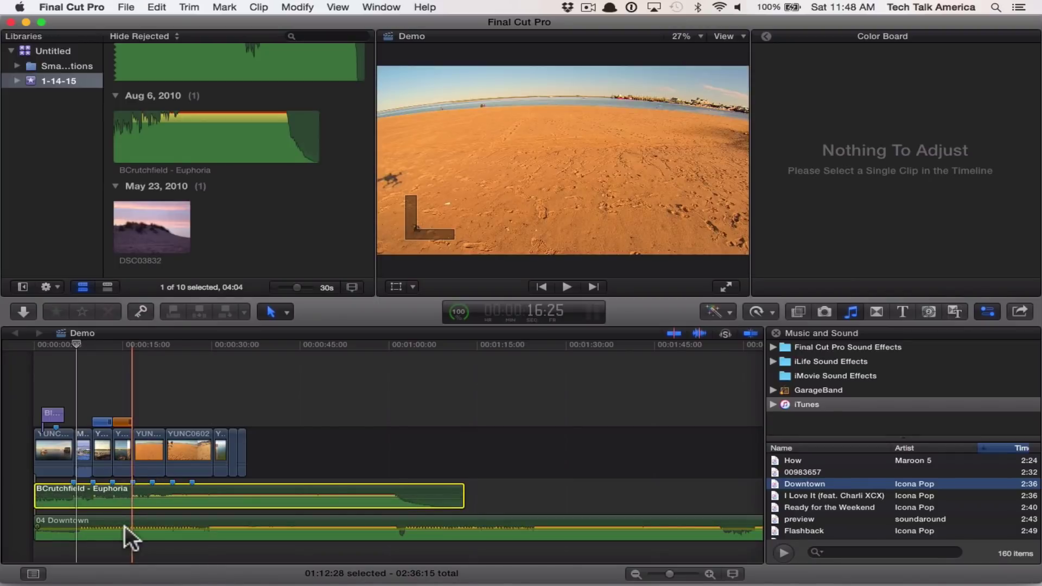
# Step: Delete the 04 Downtown audio clip from the timeline
pyautogui.click(124, 525)
pyautogui.press('Delete')
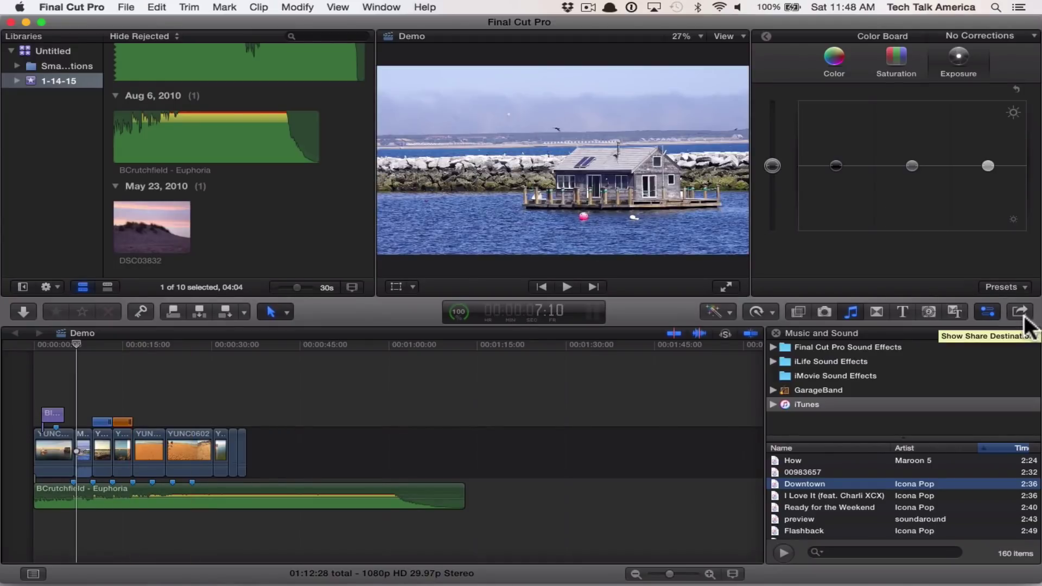
# Step: Open the Master File export settings for the Demo project and set the video codec to Source - Apple ProRes 422
pyautogui.click(126, 7)
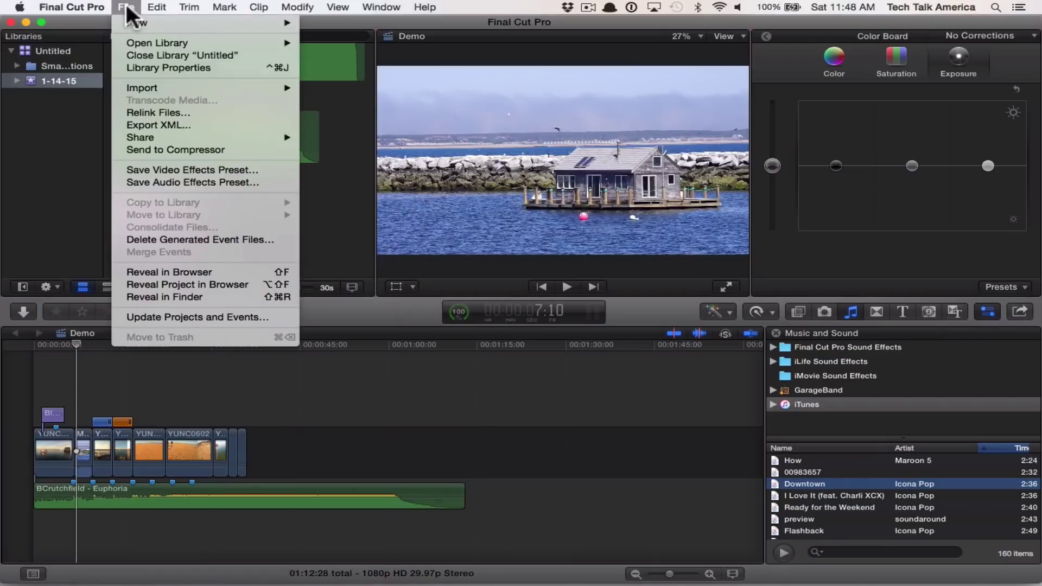
pyautogui.moveTo(168, 136)
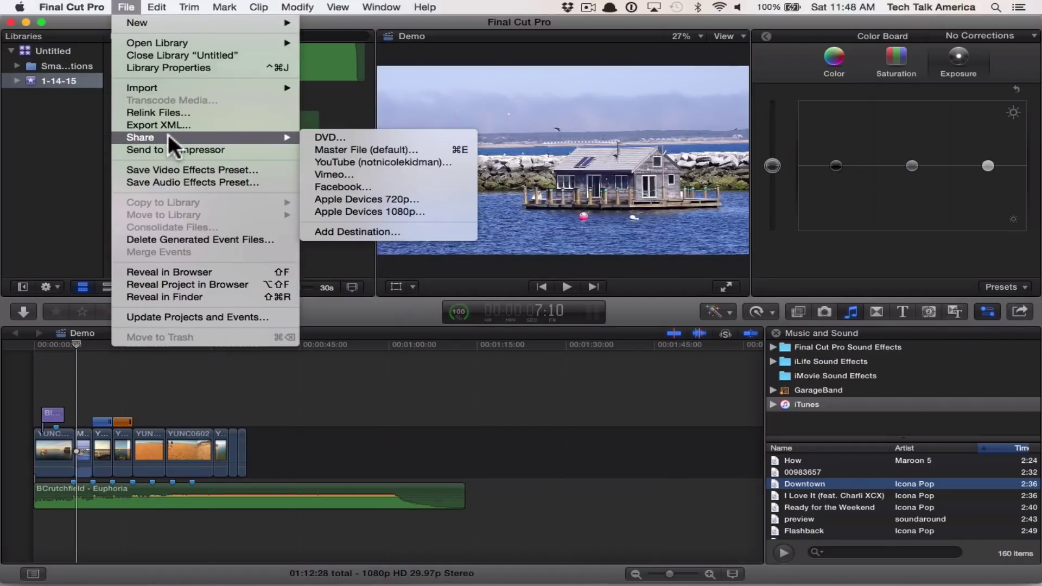
pyautogui.click(366, 151)
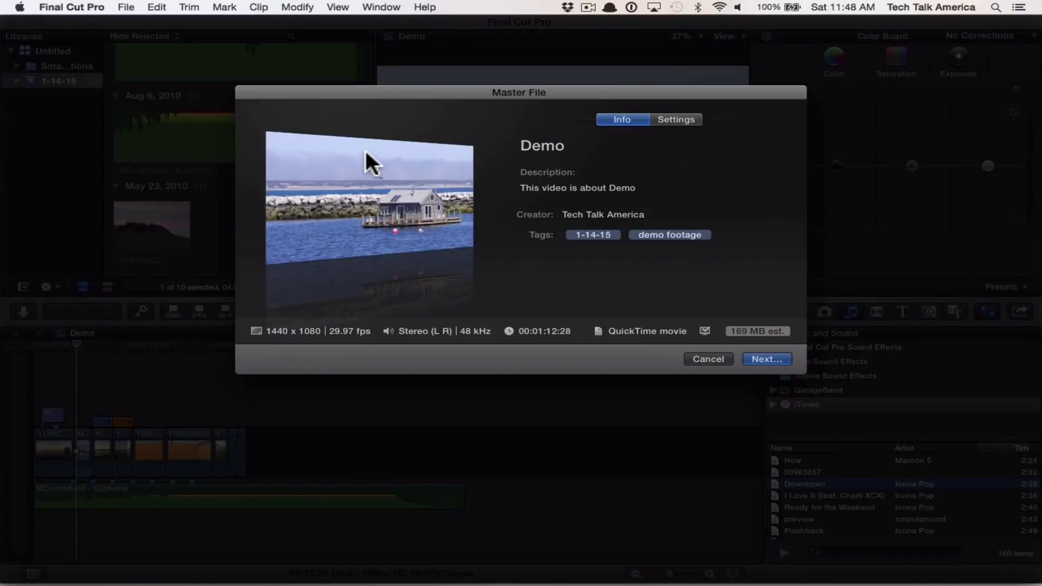
pyautogui.click(675, 118)
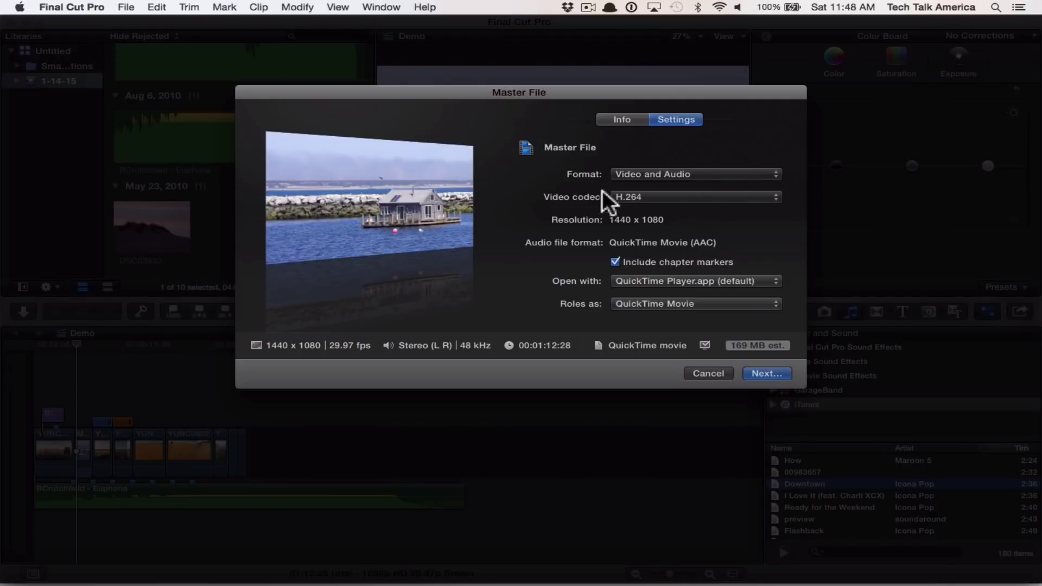
pyautogui.click(668, 196)
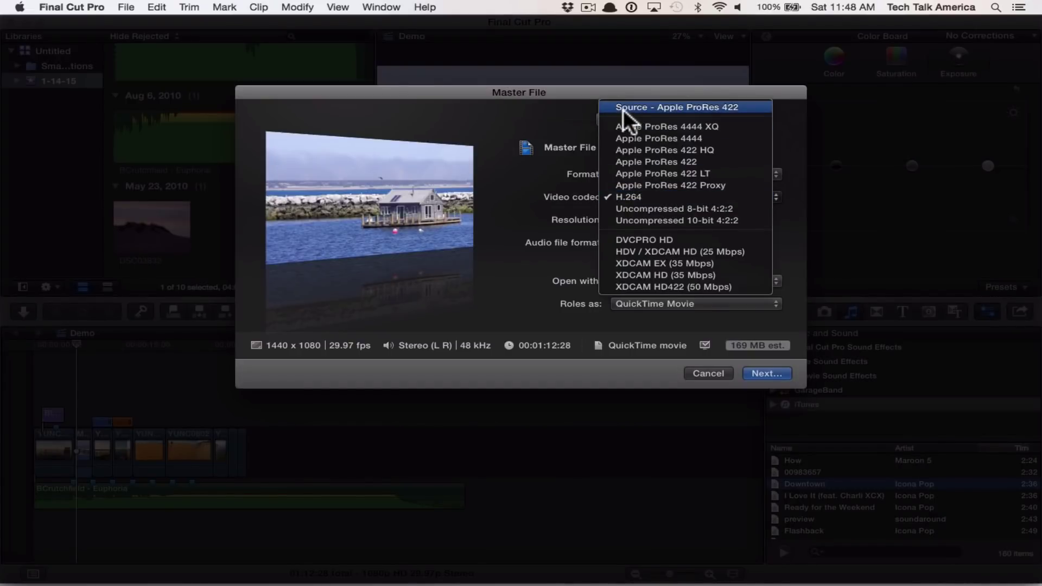
pyautogui.click(673, 108)
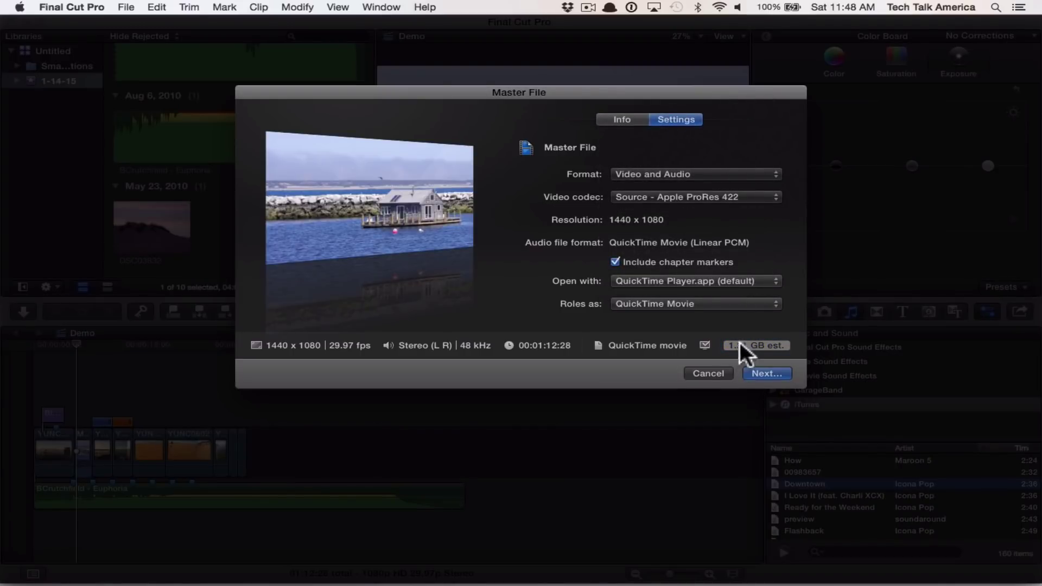
# Step: Switch the export's video codec to H.264 and back to Source - Apple ProRes 422 to compare the estimated file sizes
pyautogui.click(649, 196)
pyautogui.press('Escape')
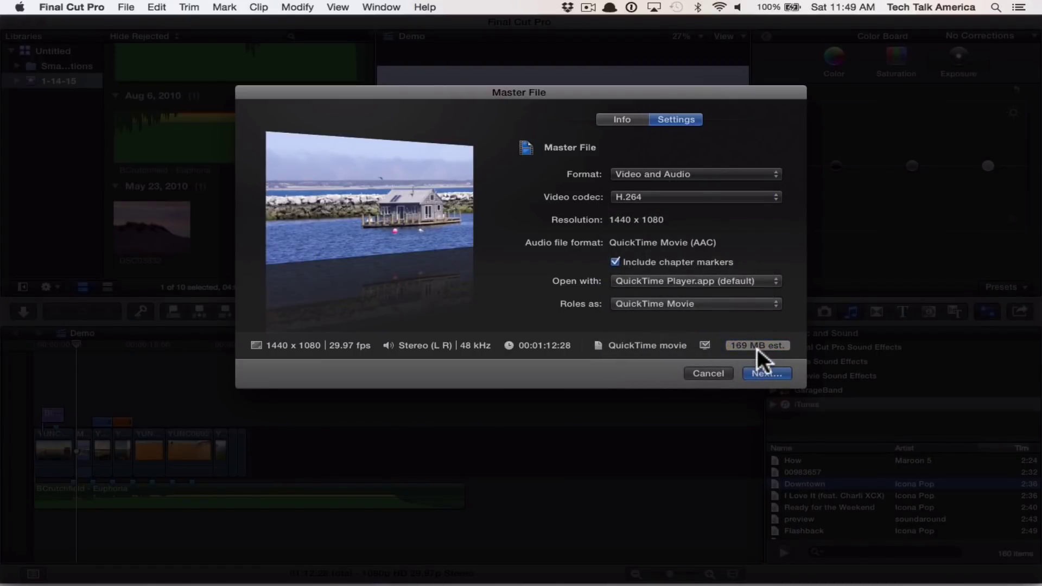
pyautogui.click(672, 194)
pyautogui.click(667, 191)
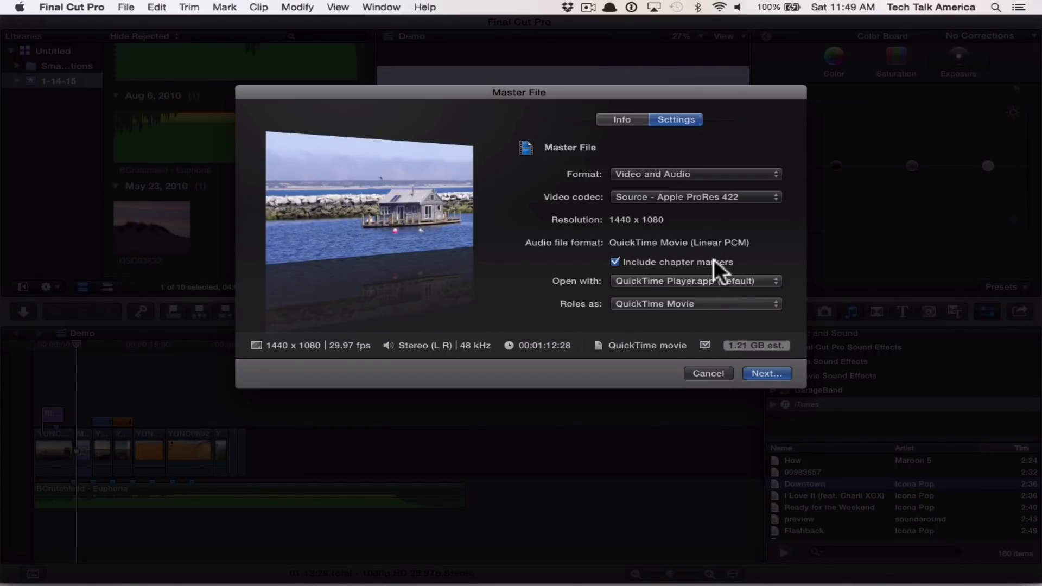
# Step: Review the export's description, creator and tags, and cancel the master file export
pyautogui.click(631, 122)
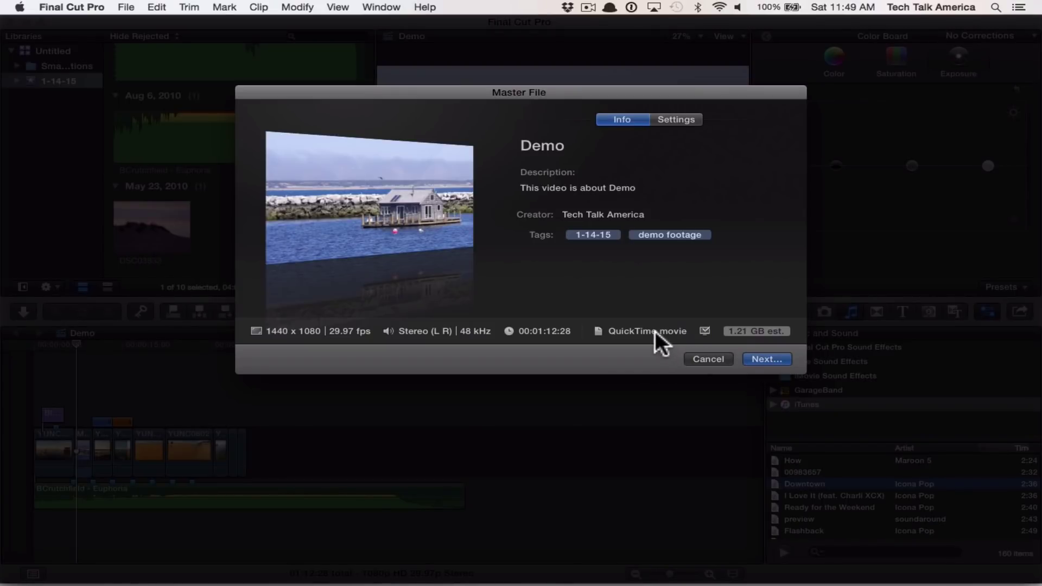
pyautogui.click(708, 360)
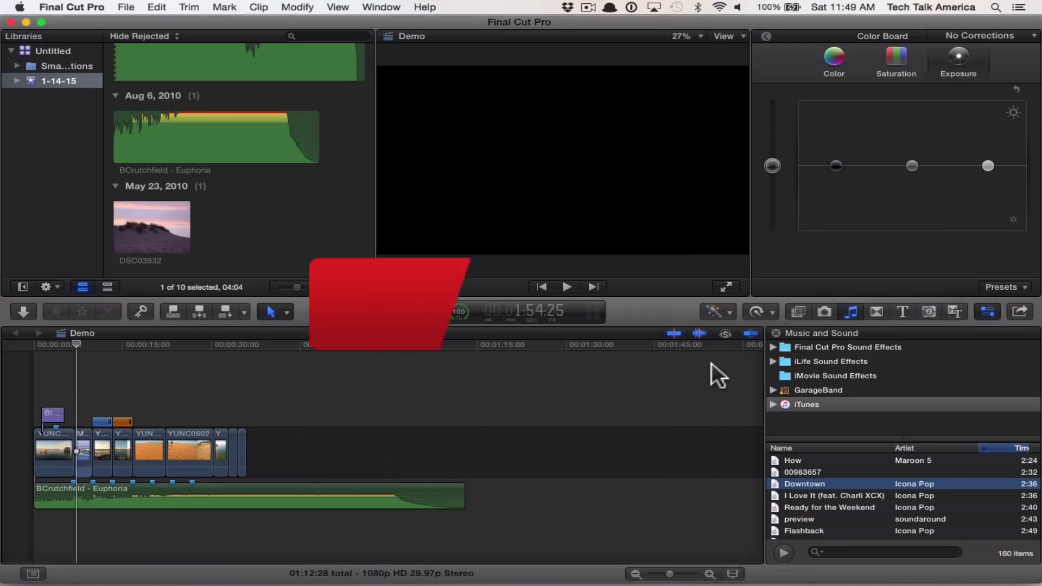